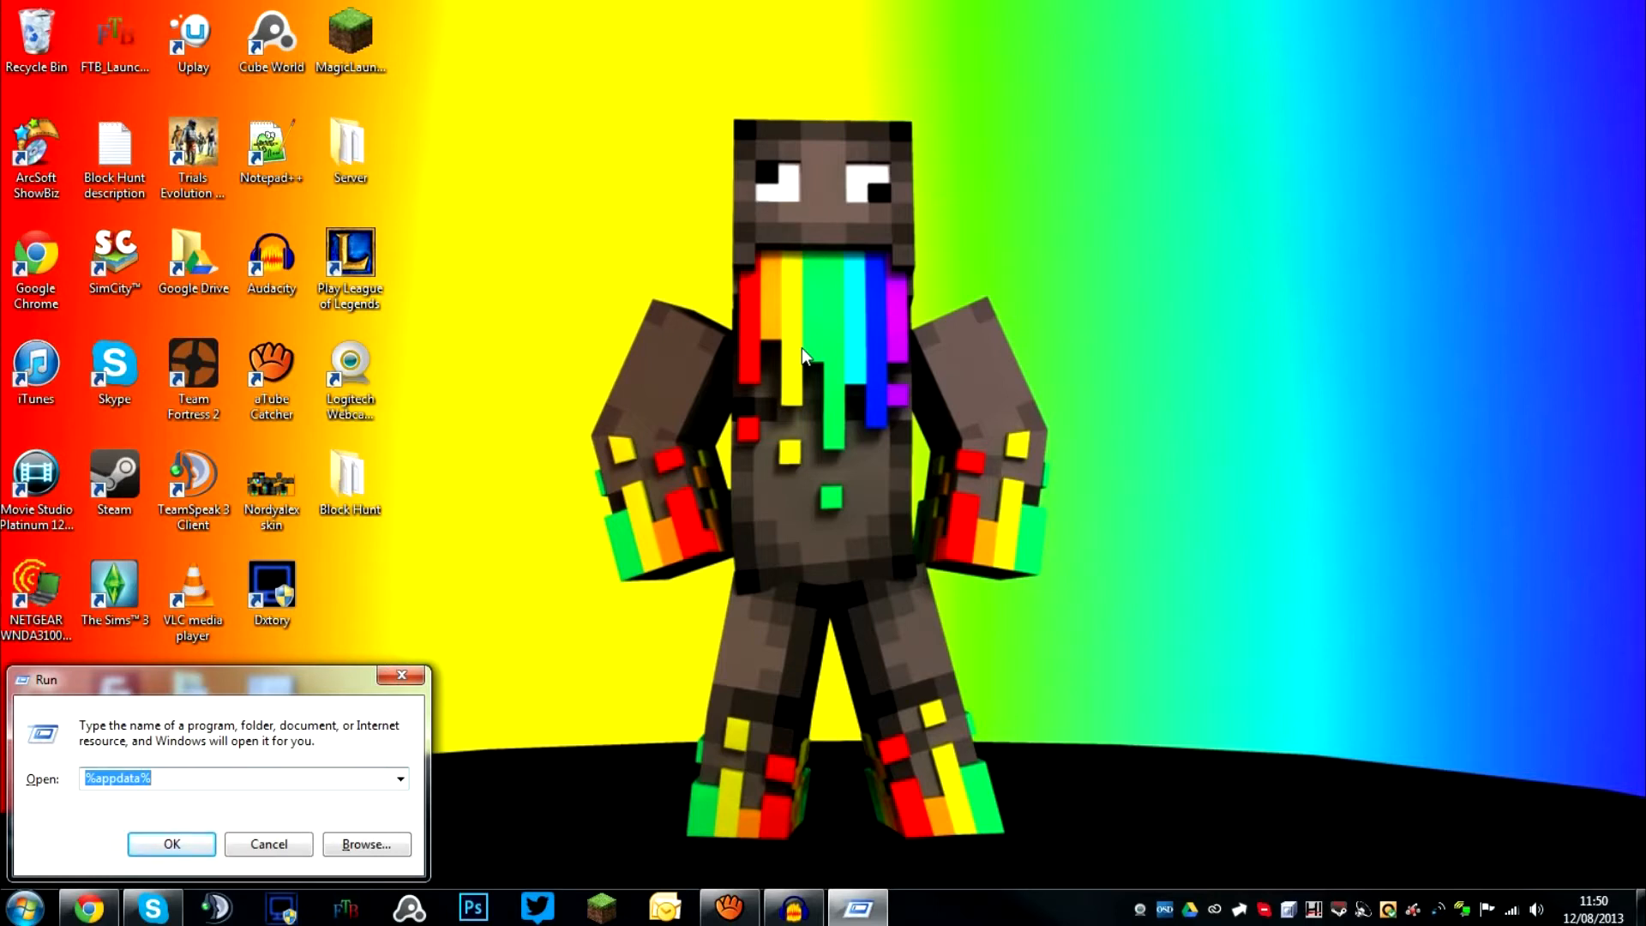
# Open the %appdata% location in a maximized window and go into the .minecraft folder
pyautogui.press('Return')
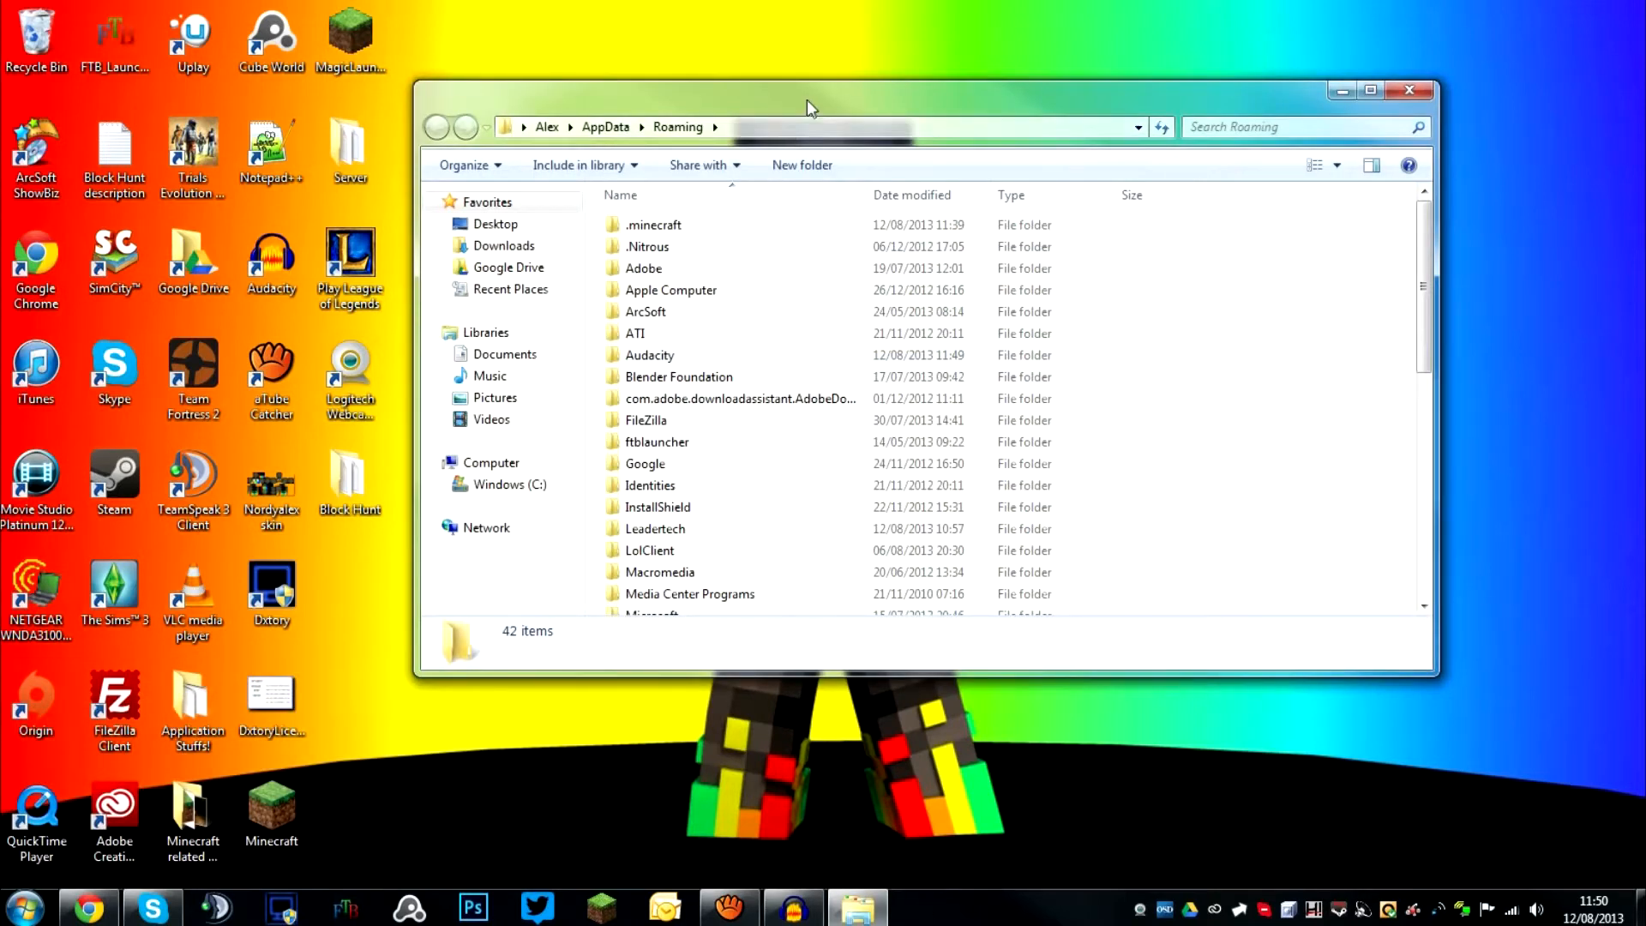
pyautogui.moveTo(807, 98); pyautogui.dragTo(784, 0)
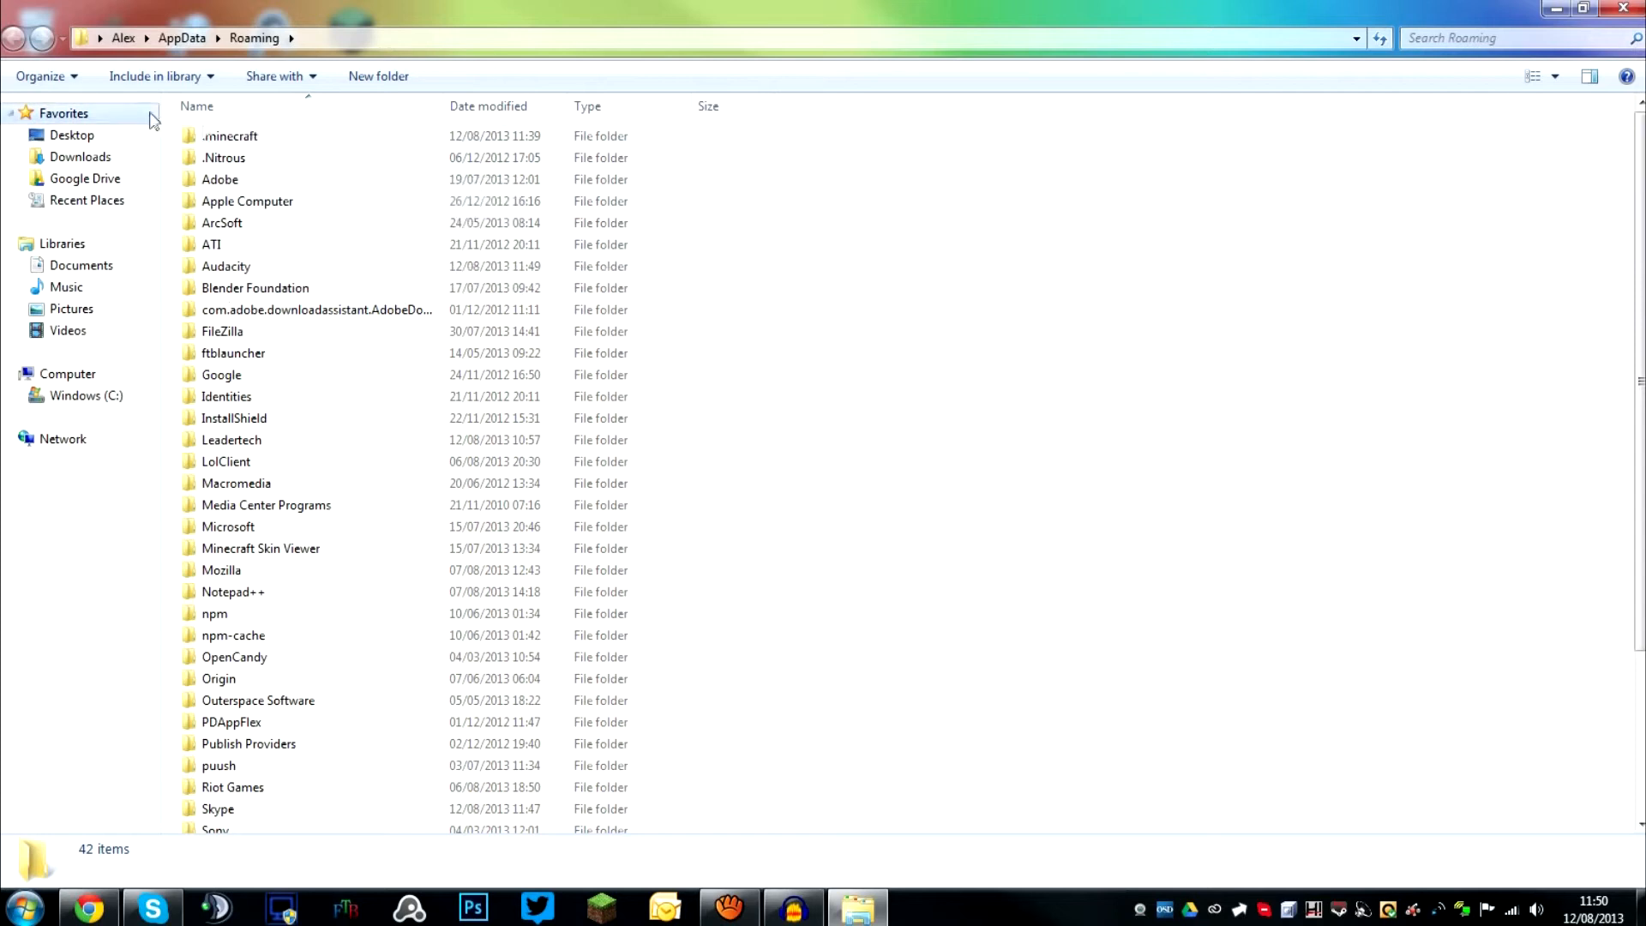
pyautogui.scroll(-3, 356, 189)
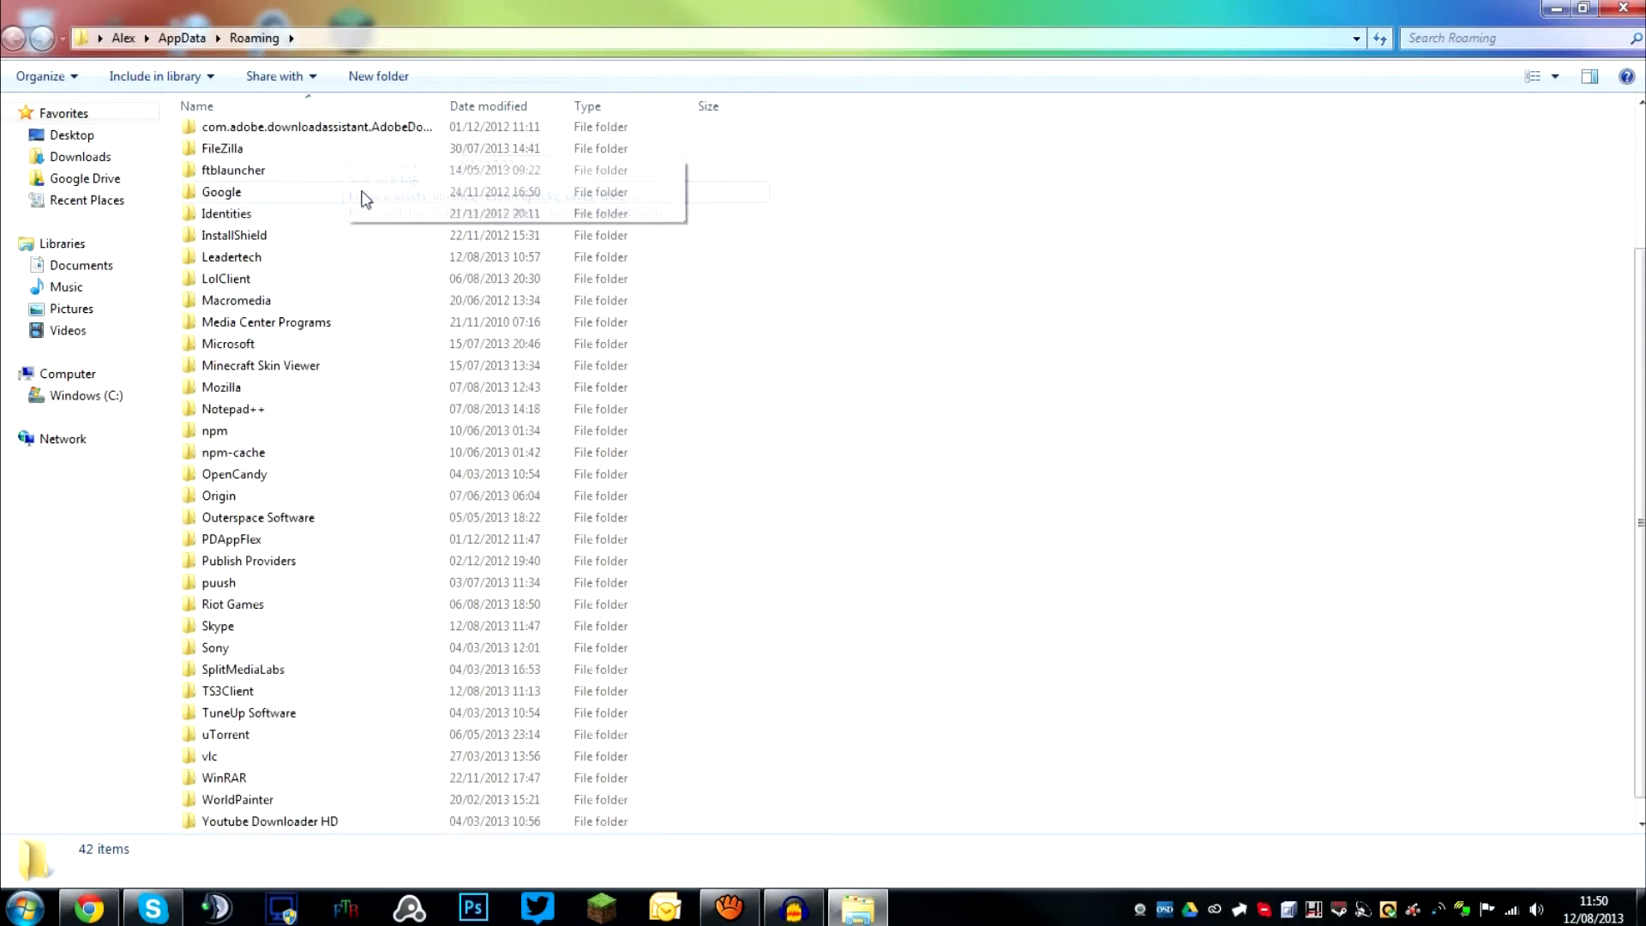
pyautogui.scroll(3, 422, 283)
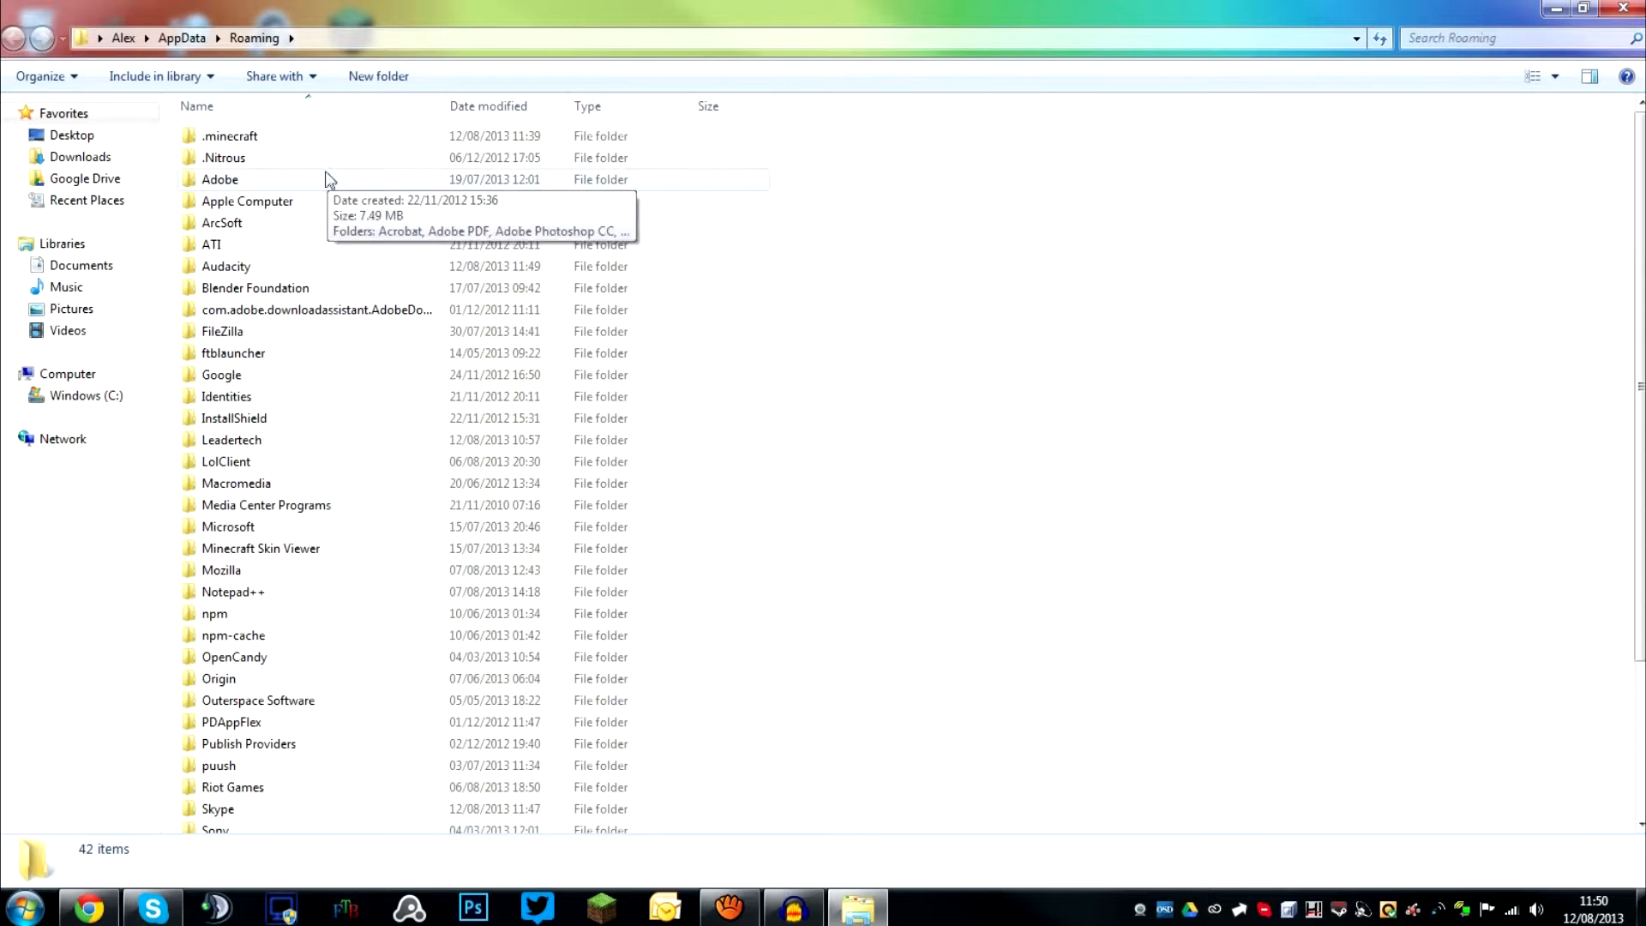
pyautogui.moveTo(304, 152)
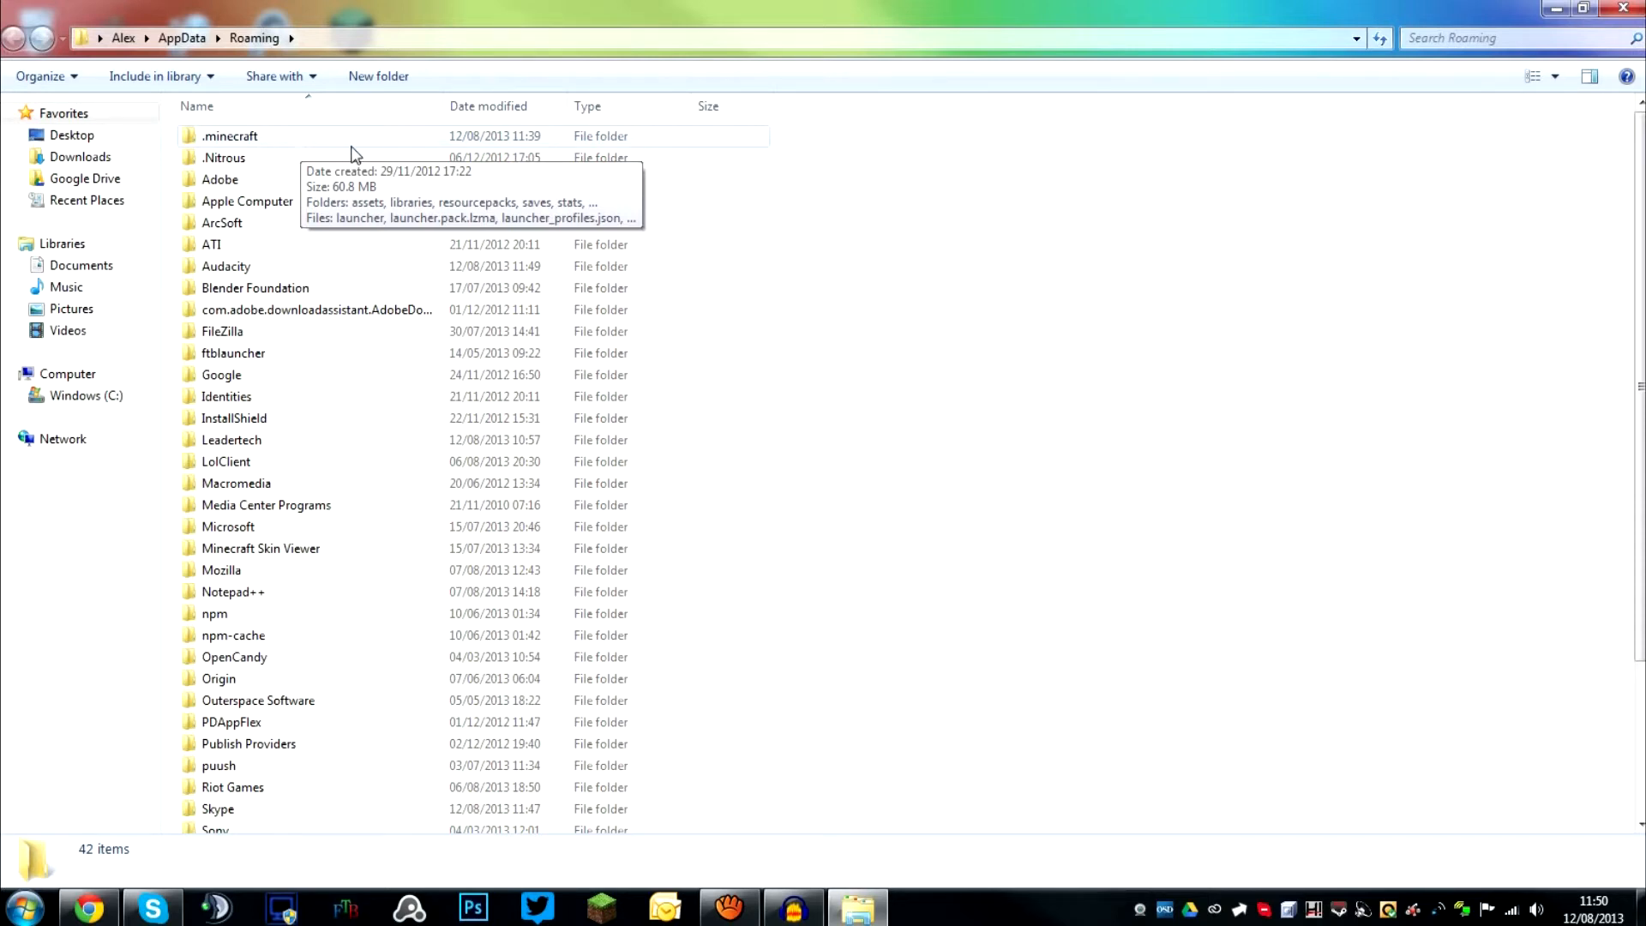
pyautogui.doubleClick(314, 147)
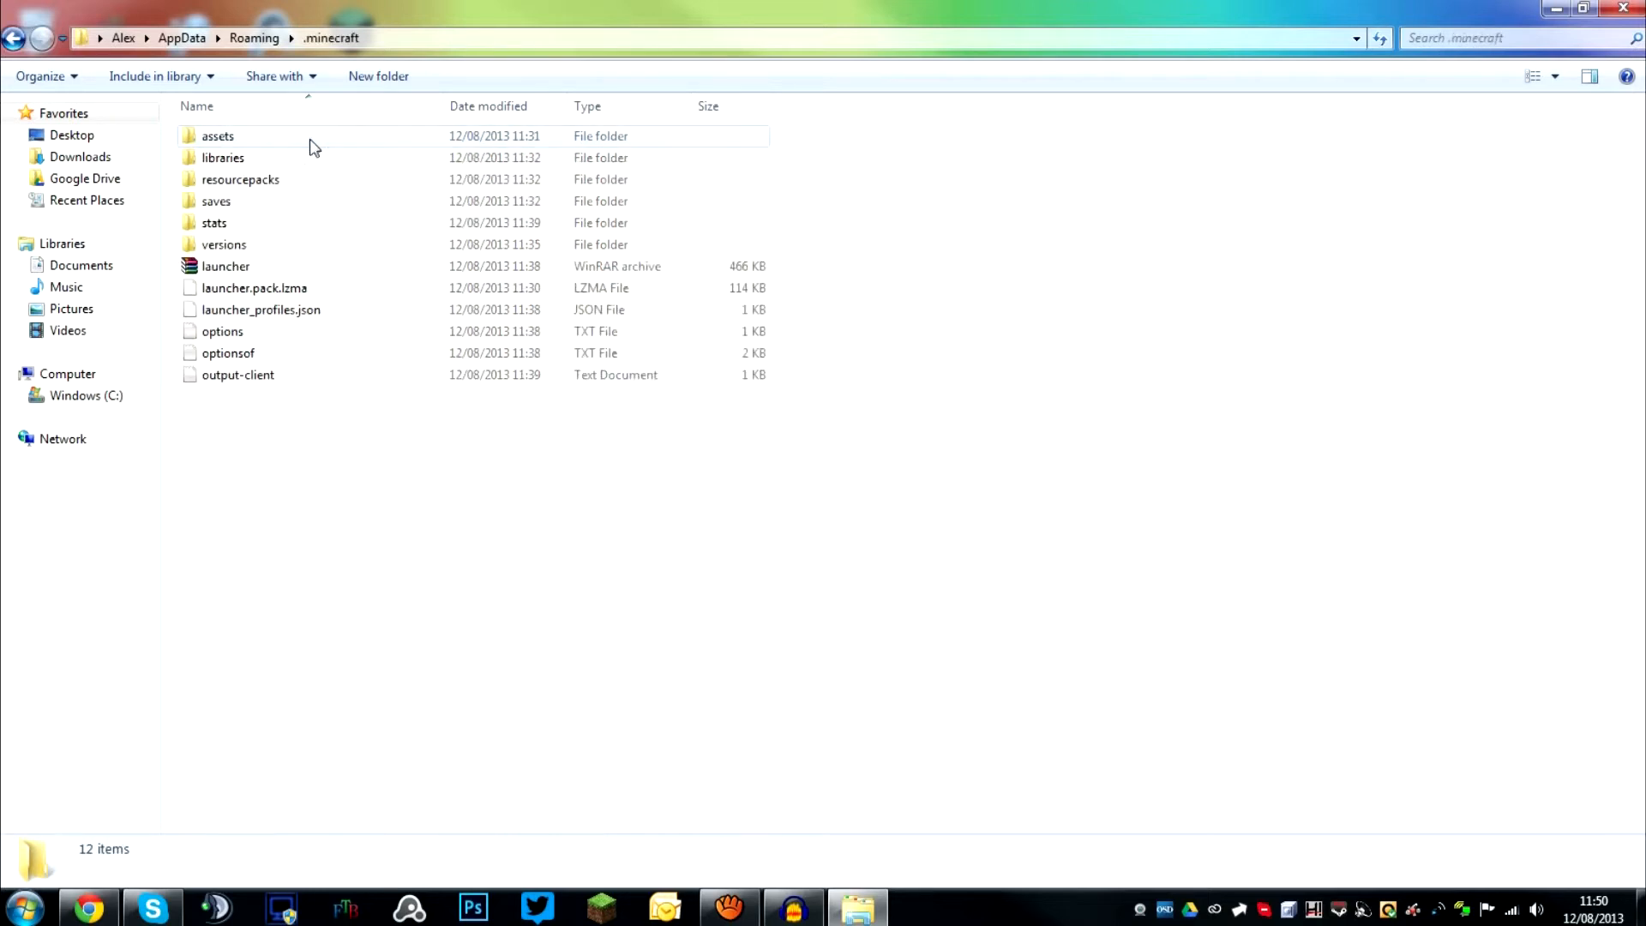
# Uncover the desktop and create a new folder on it named "Backup Jar For Minecraft"
pyautogui.moveTo(532, 9); pyautogui.dragTo(1150, 82)
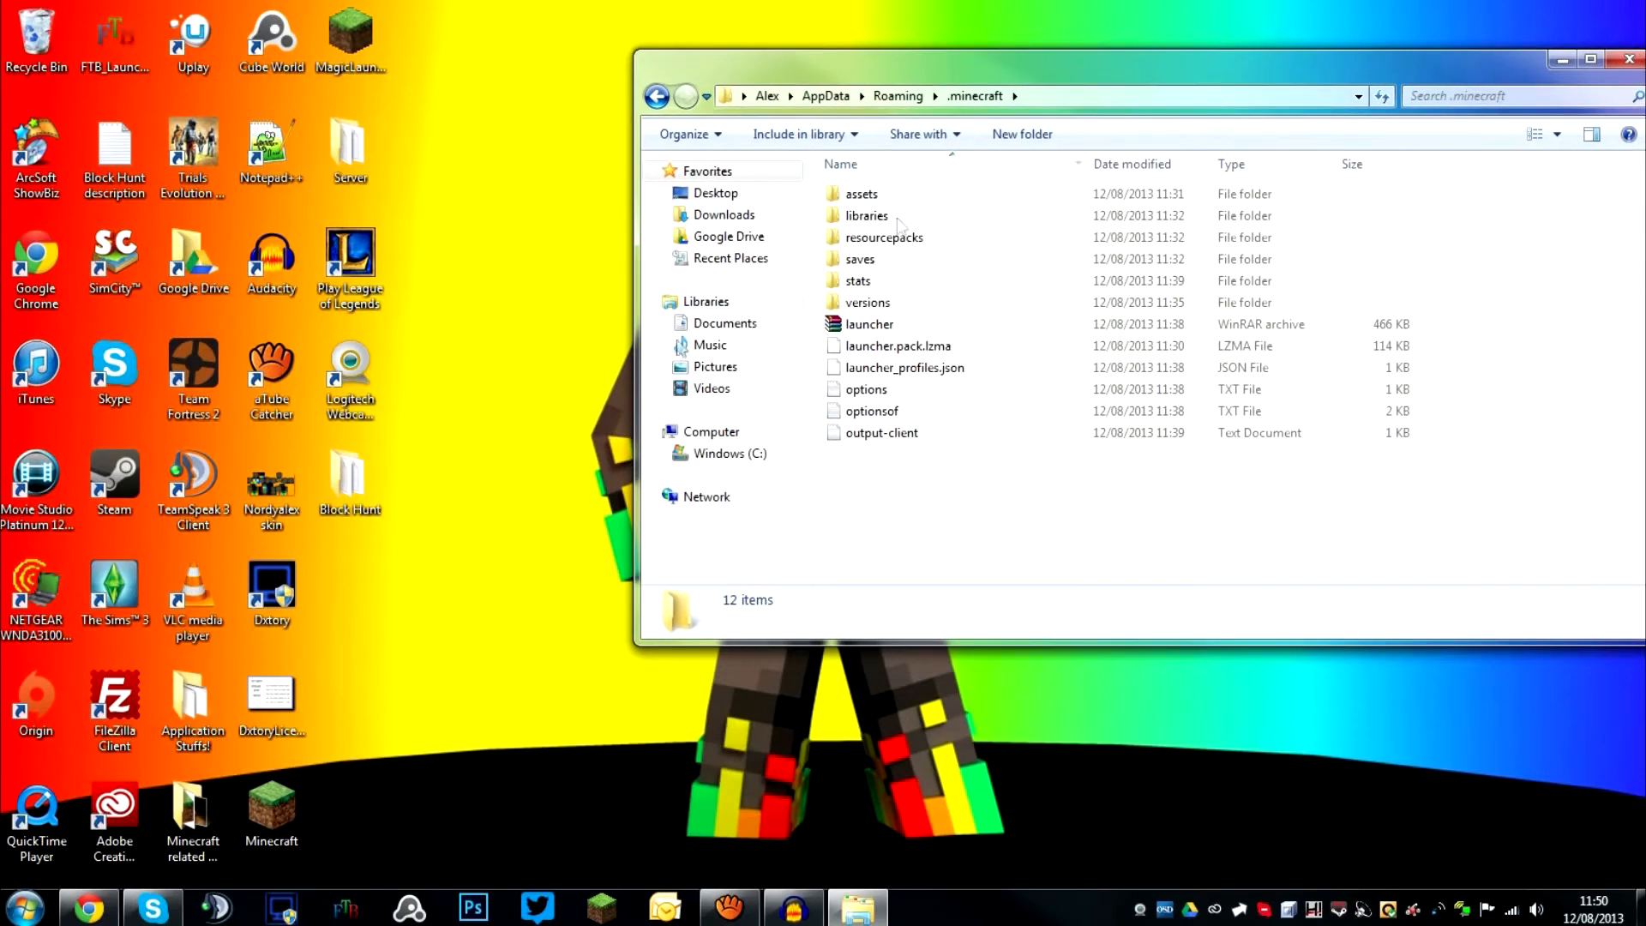
pyautogui.rightClick(349, 563)
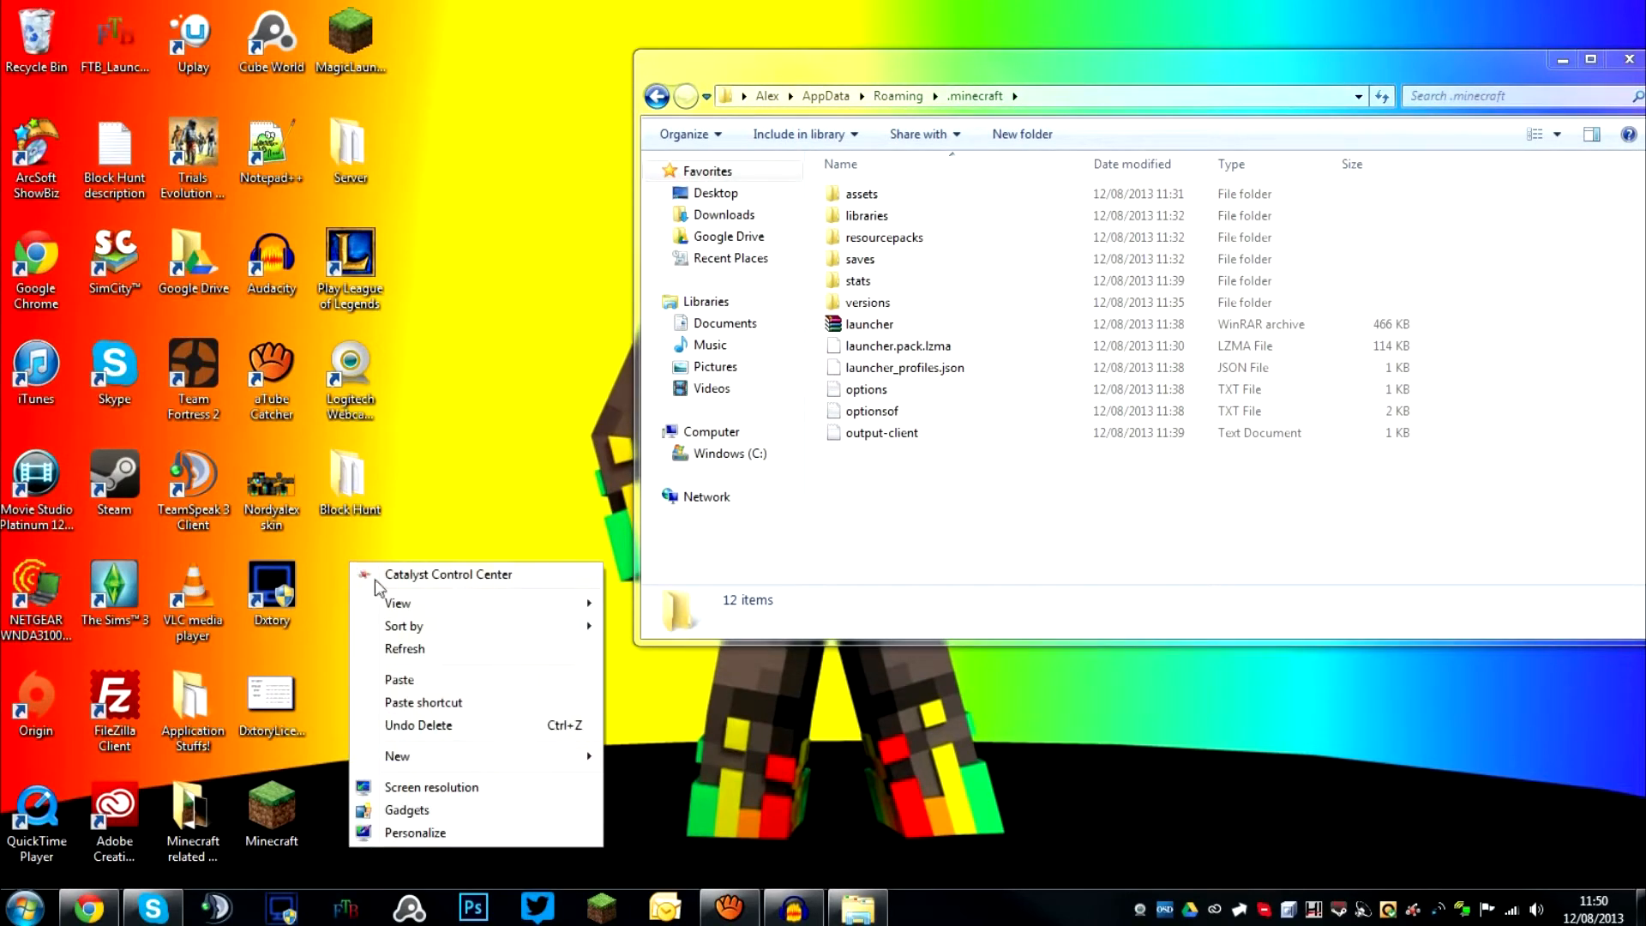
pyautogui.moveTo(403, 766)
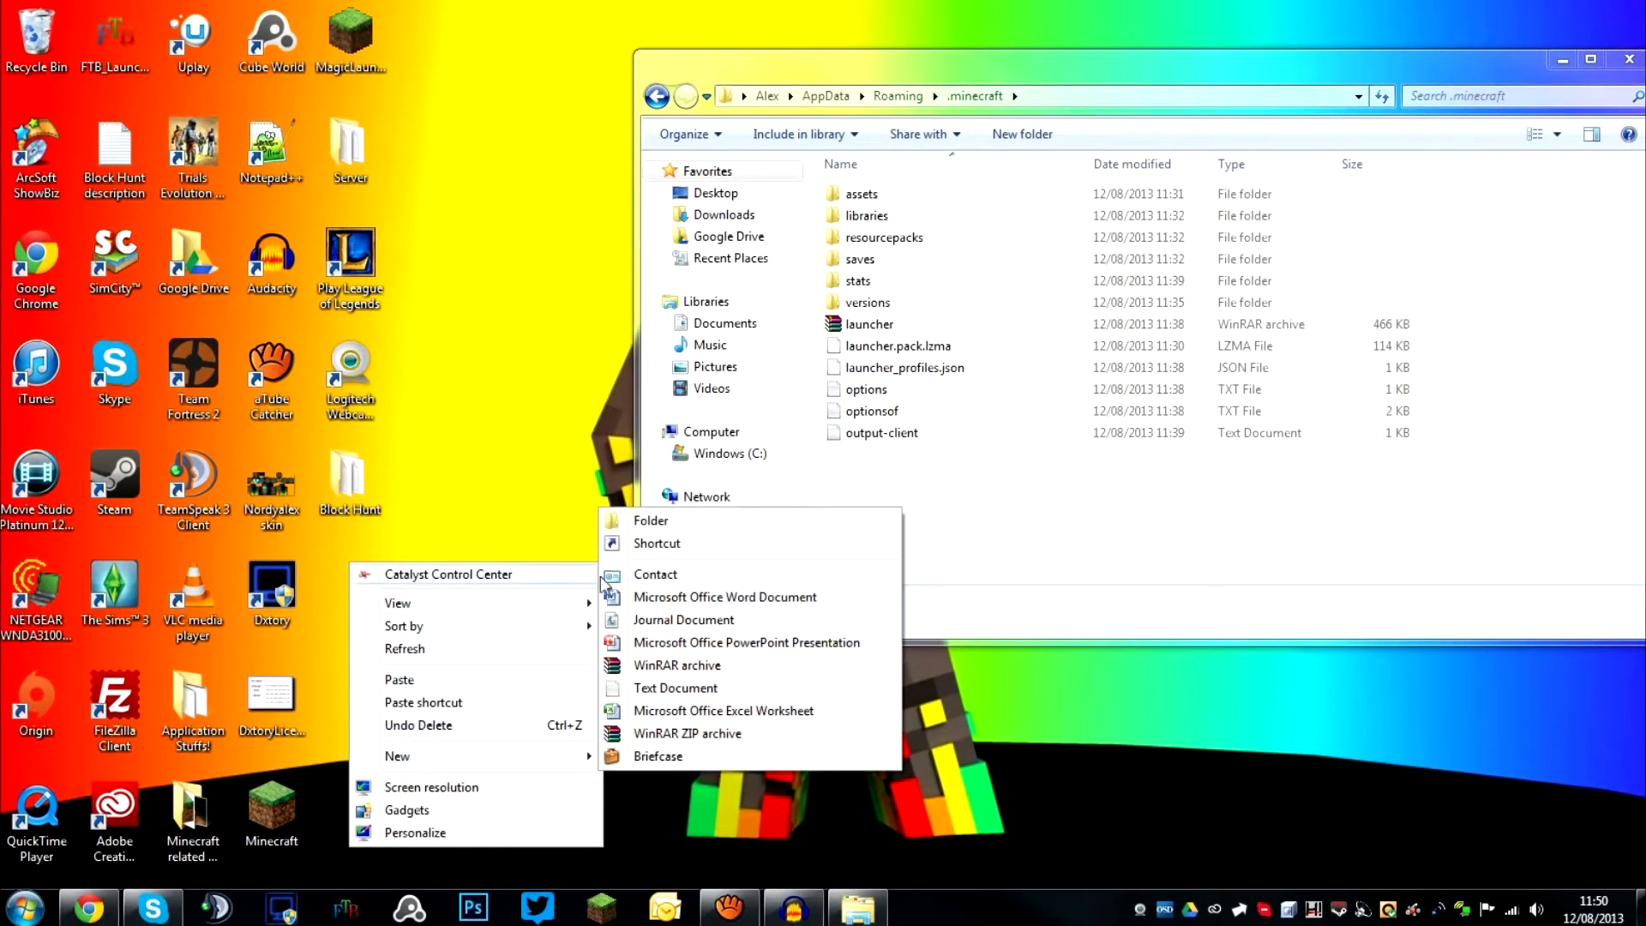
pyautogui.click(638, 516)
pyautogui.write('B')
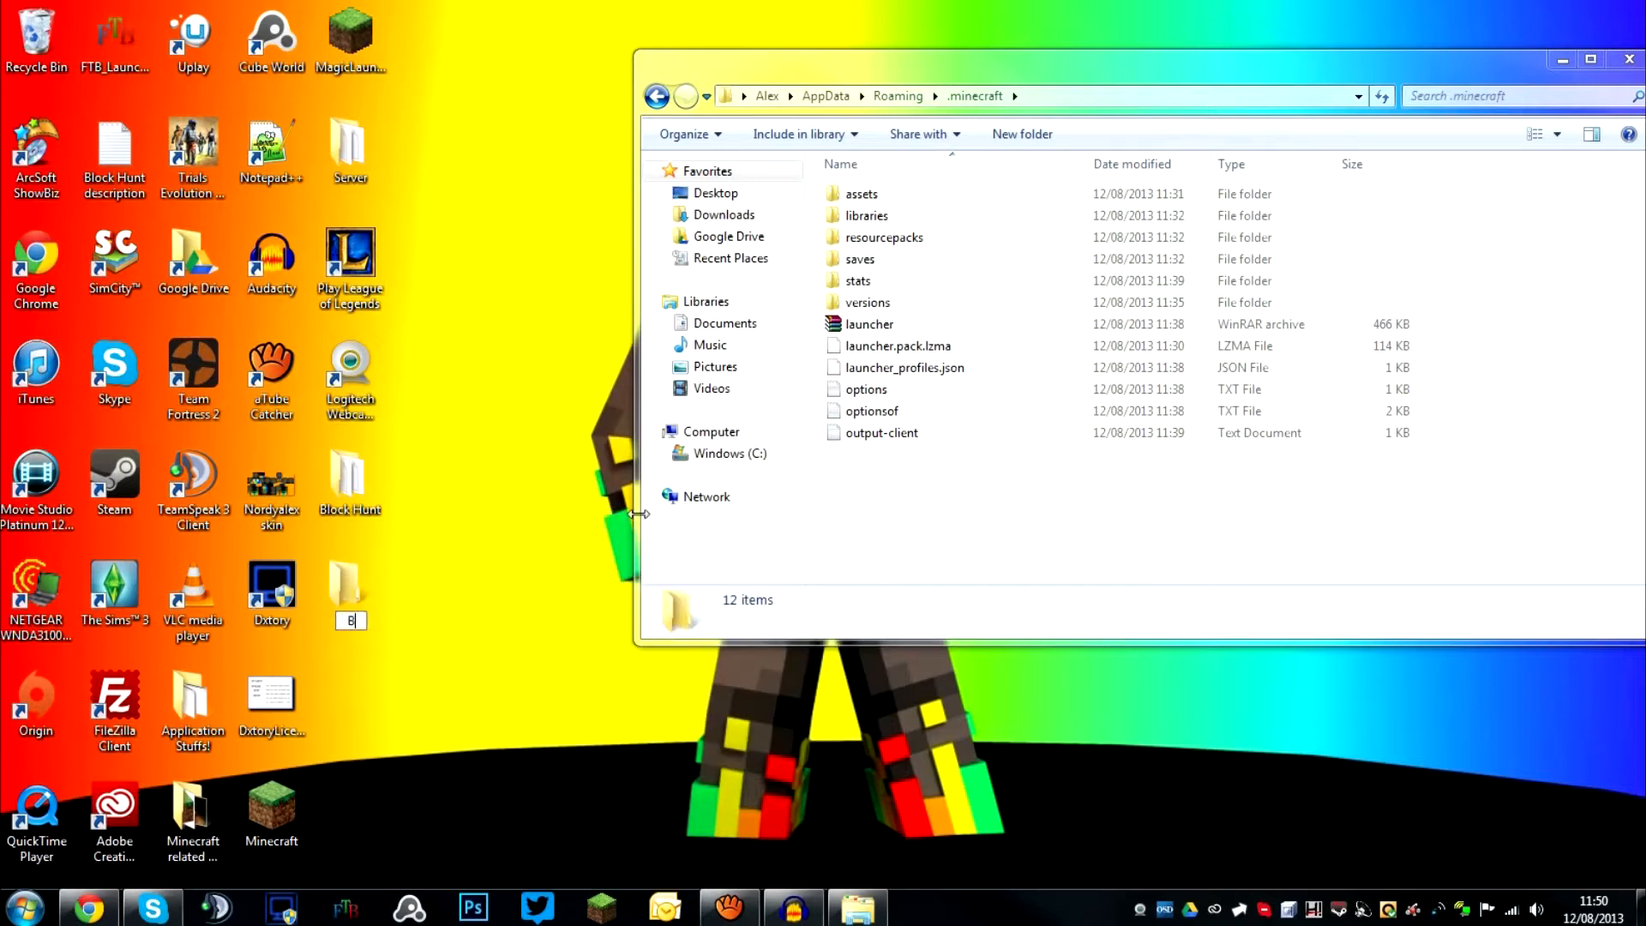
pyautogui.write('ackup Jar For Minecraft')
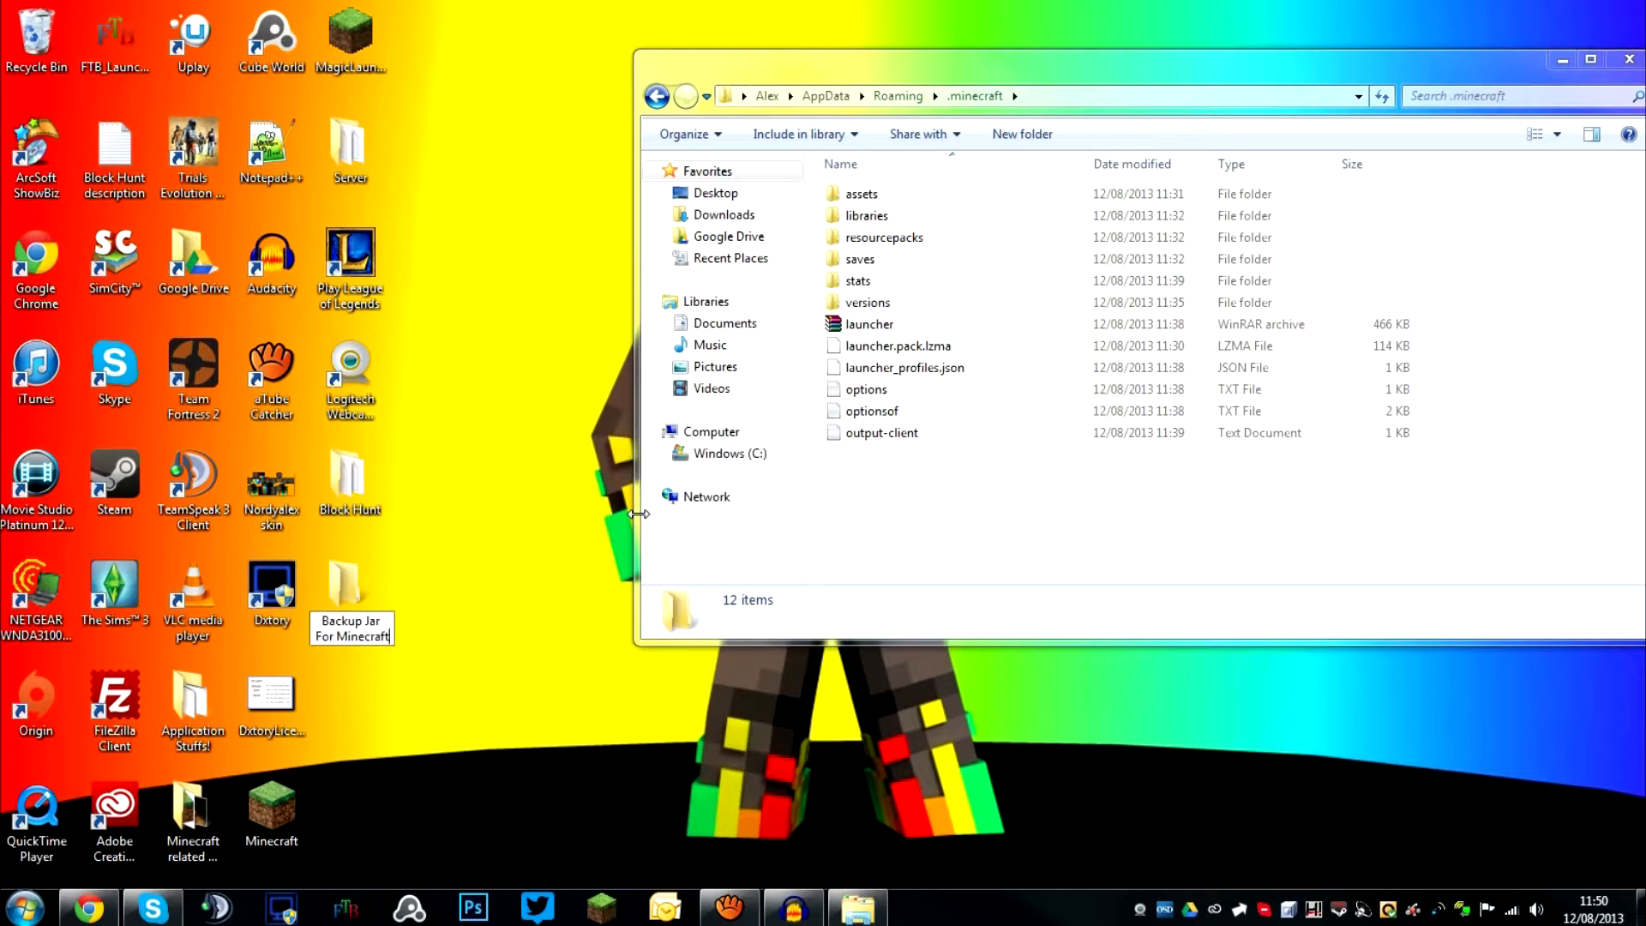
pyautogui.press('Return')
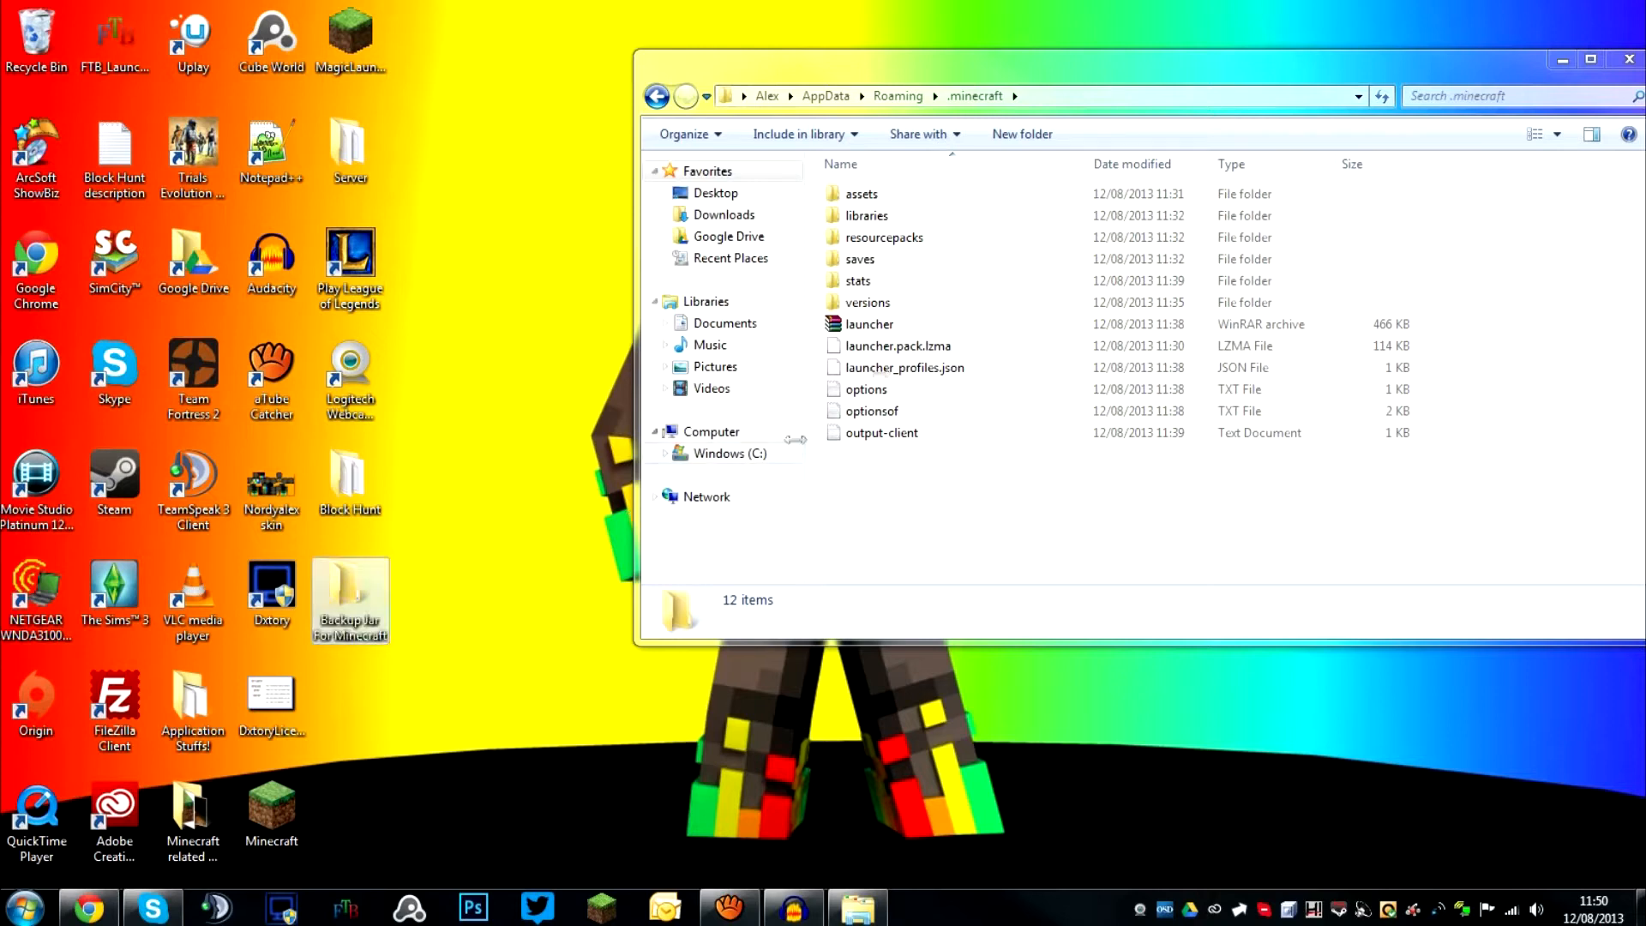
# Move the entire contents of .minecraft into the "Backup Jar For Minecraft" desktop folder and close the .minecraft window
pyautogui.moveTo(969, 500); pyautogui.dragTo(352, 614)
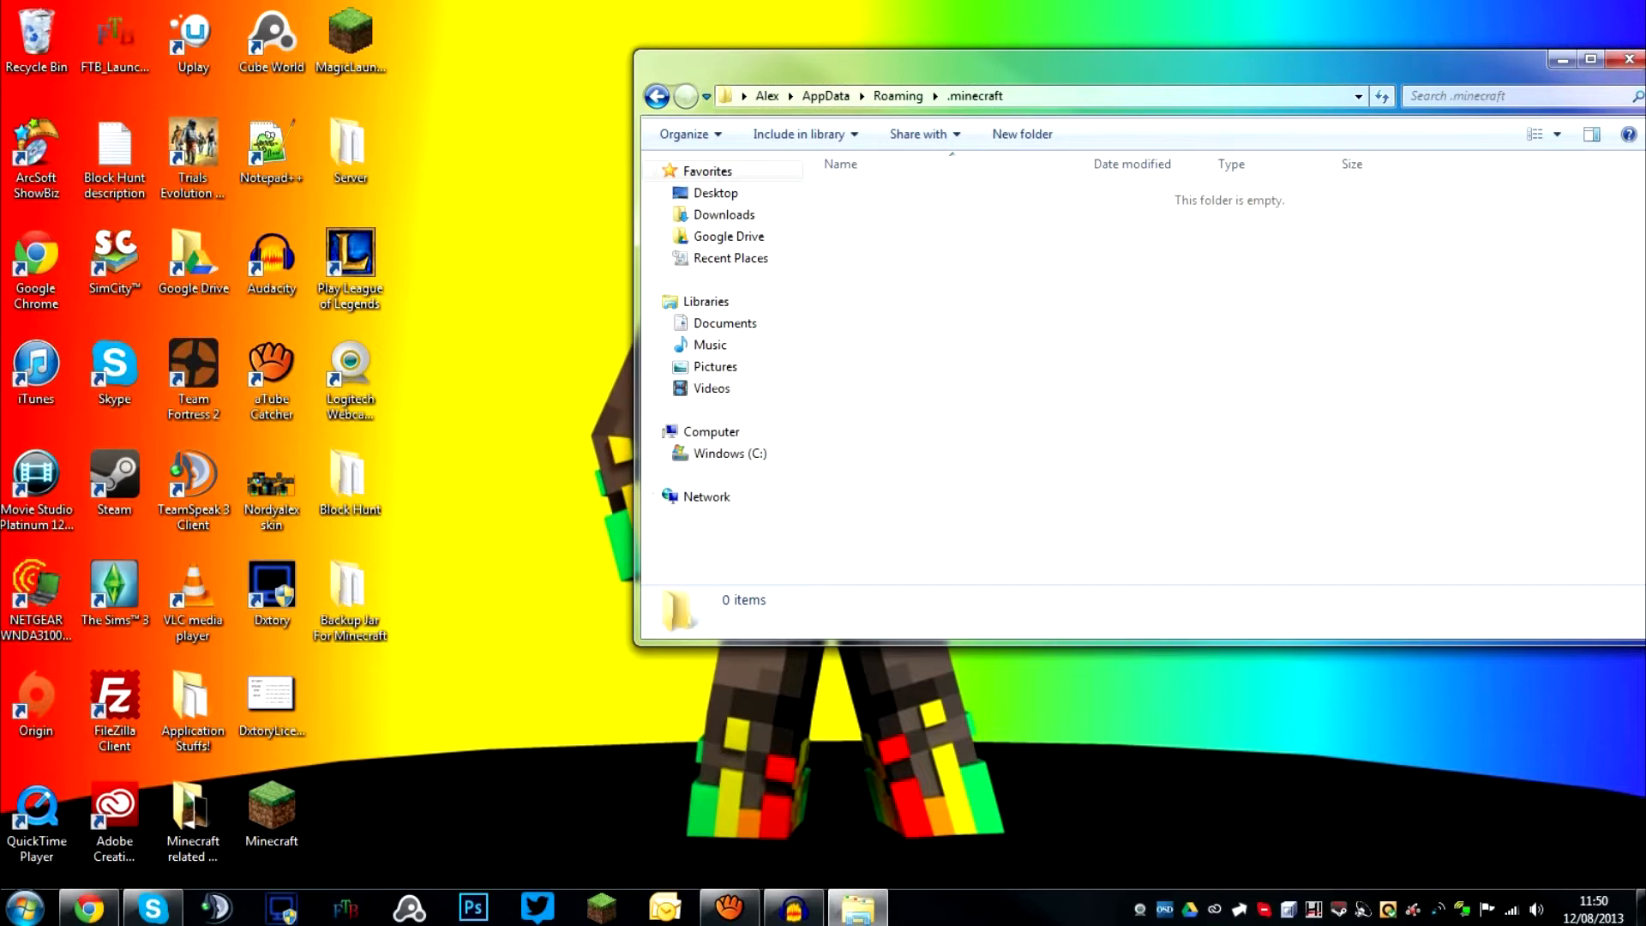
pyautogui.moveTo(1393, 83); pyautogui.dragTo(1117, 104)
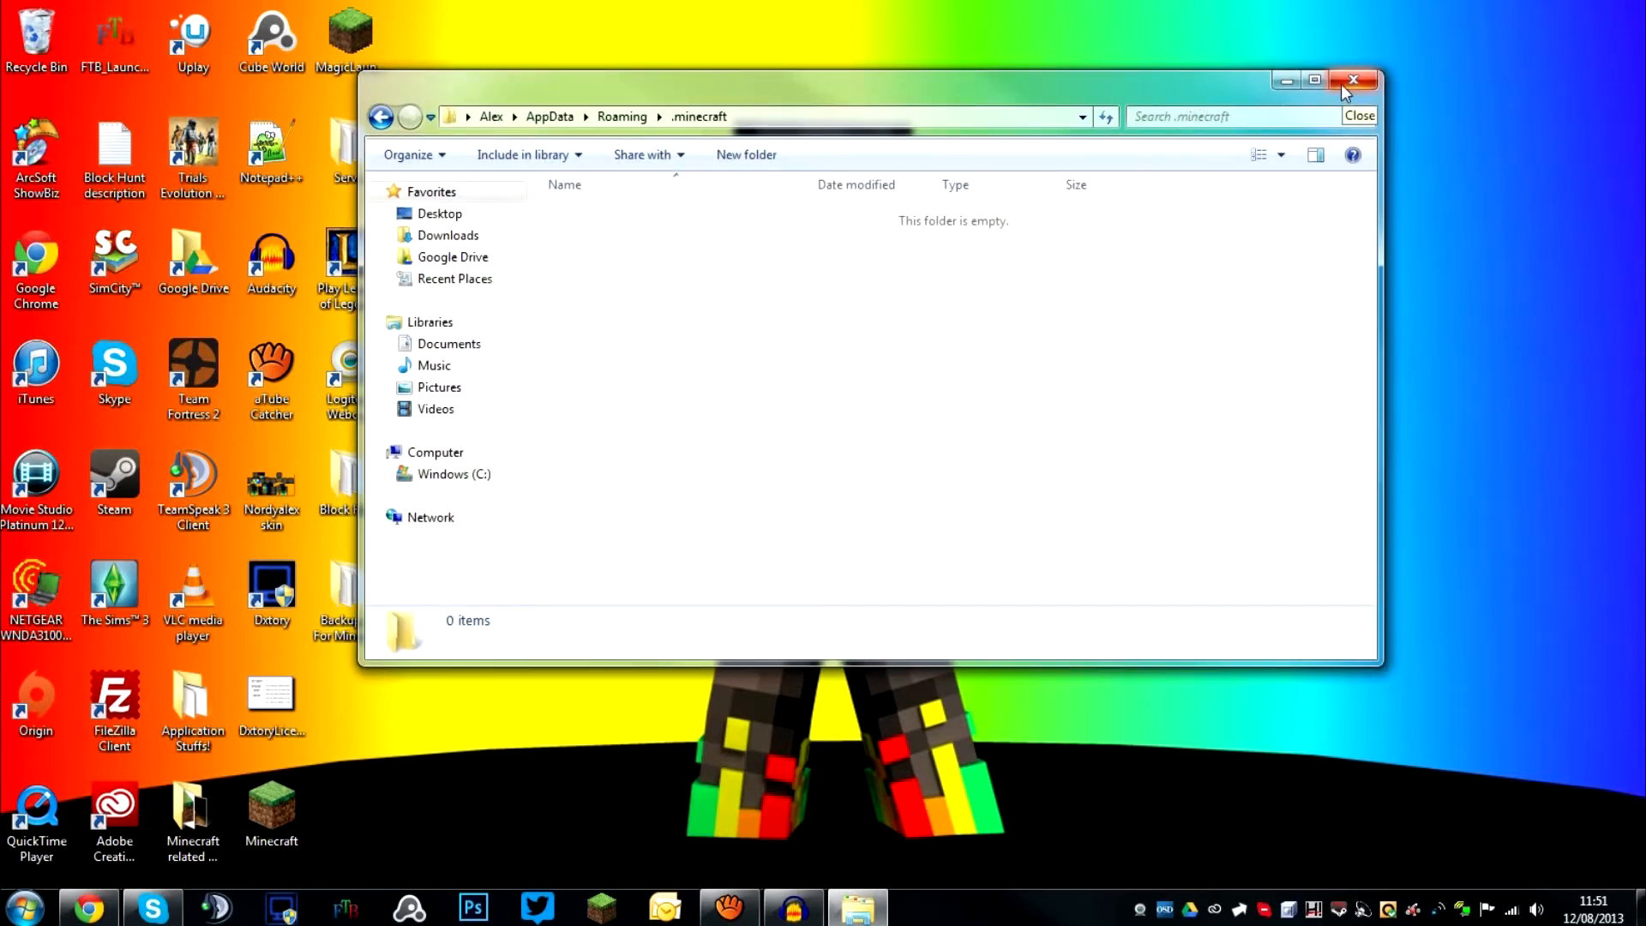
pyautogui.click(1351, 80)
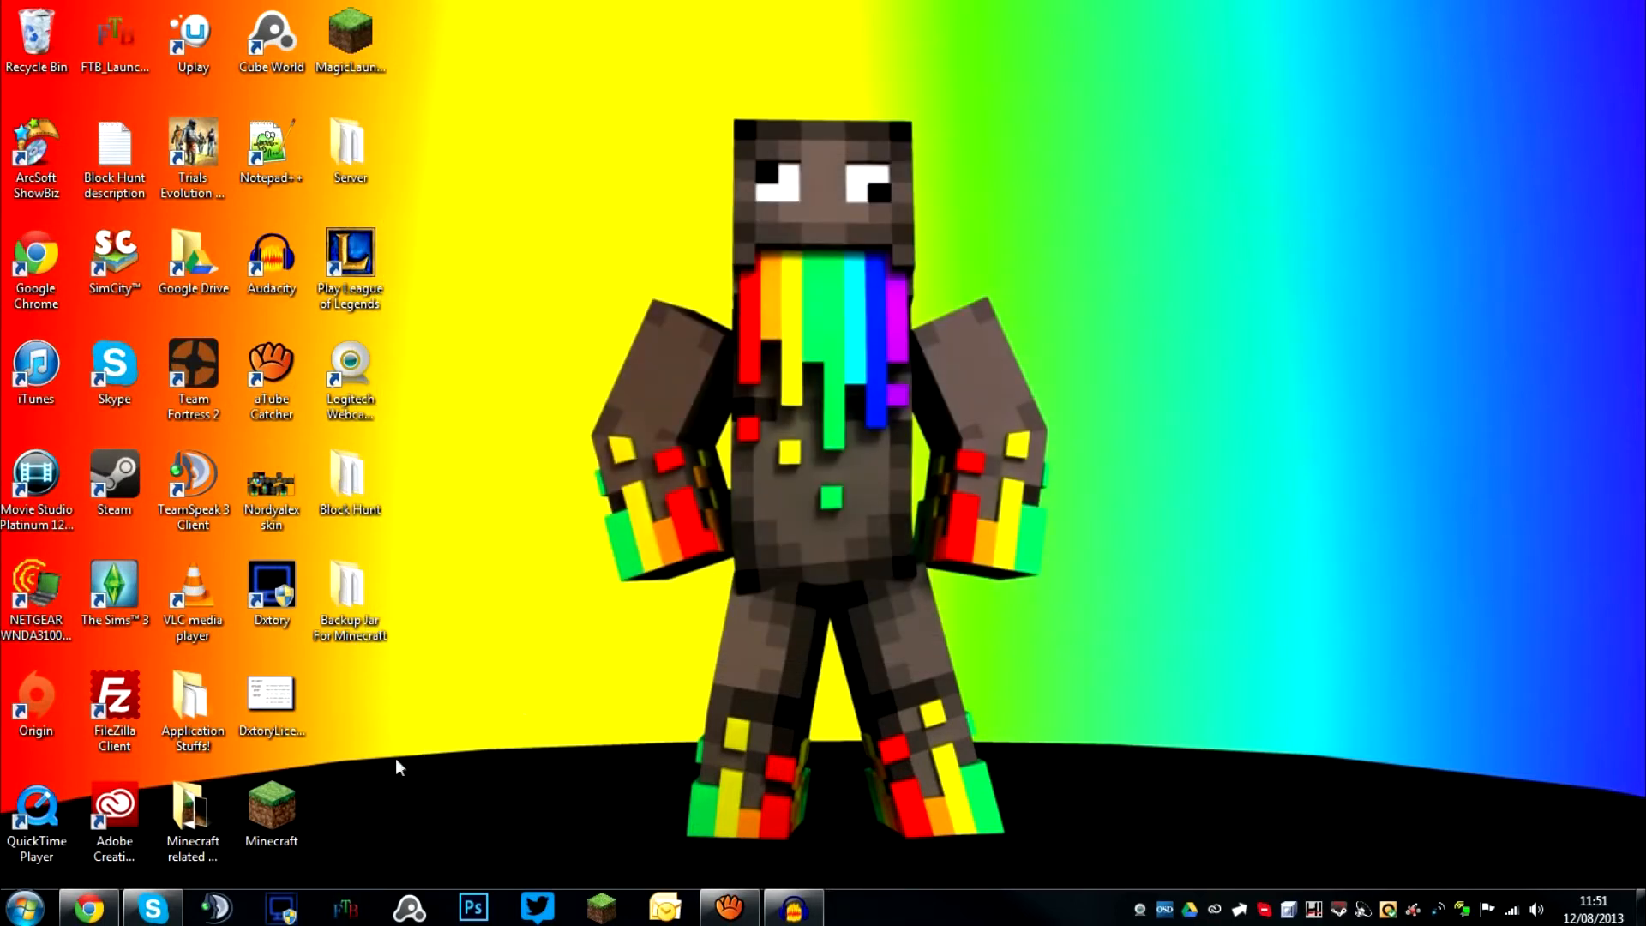
# Start the Minecraft launcher from the desktop, run Minecraft 1.6.2 once to its title screen and close the game
pyautogui.doubleClick(282, 810)
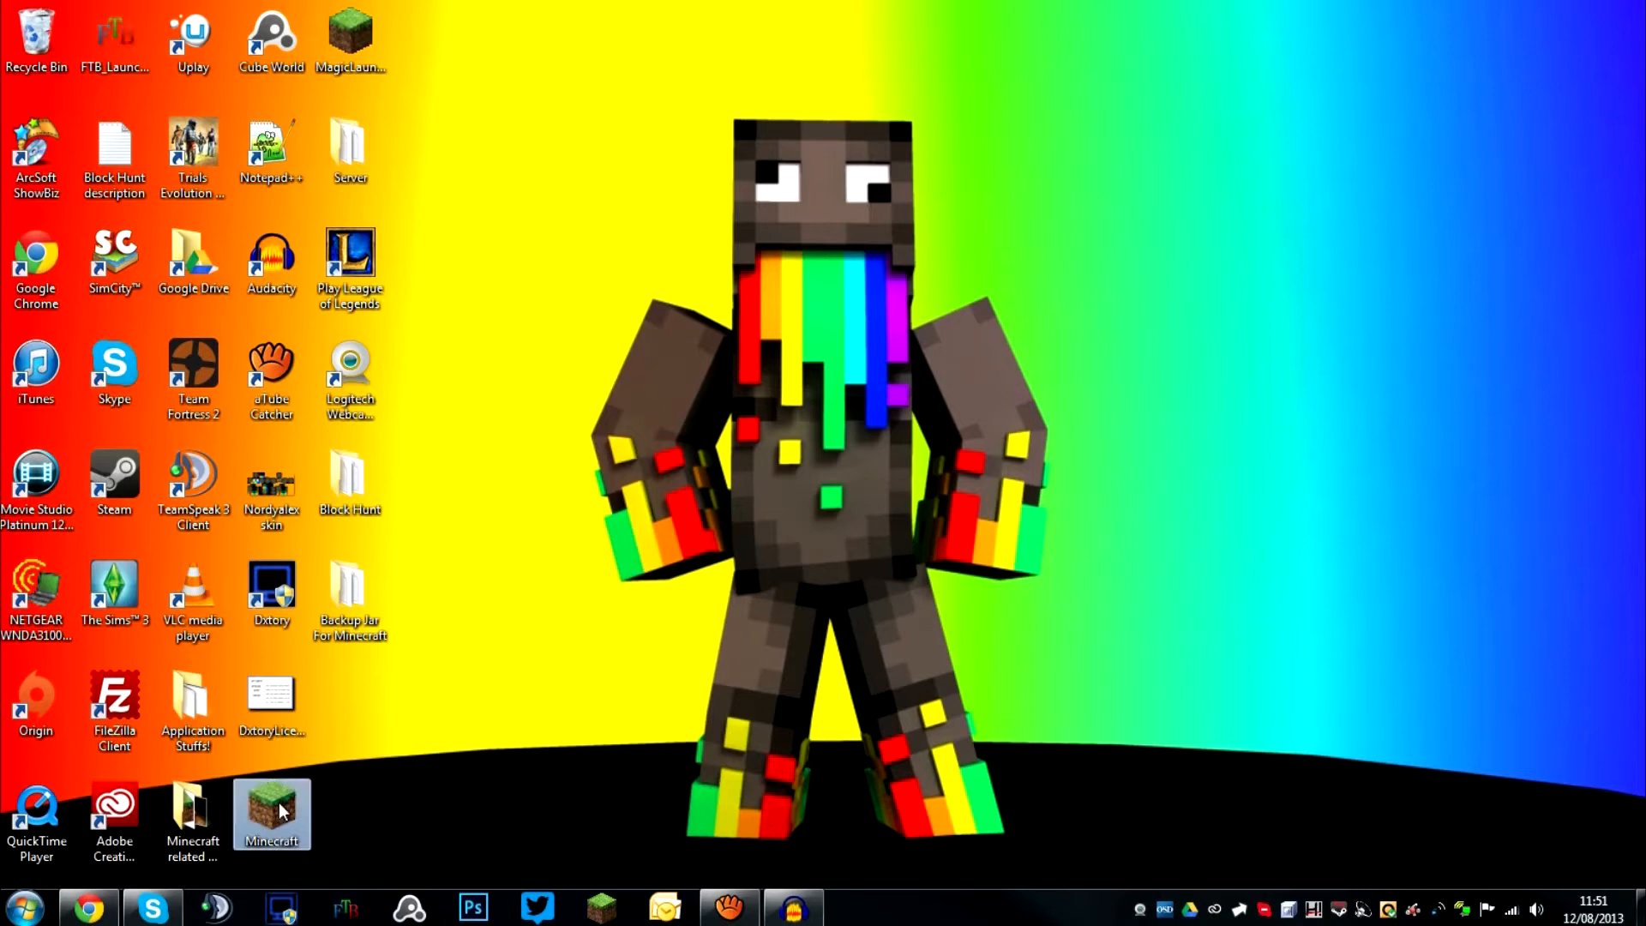
pyautogui.click(893, 472)
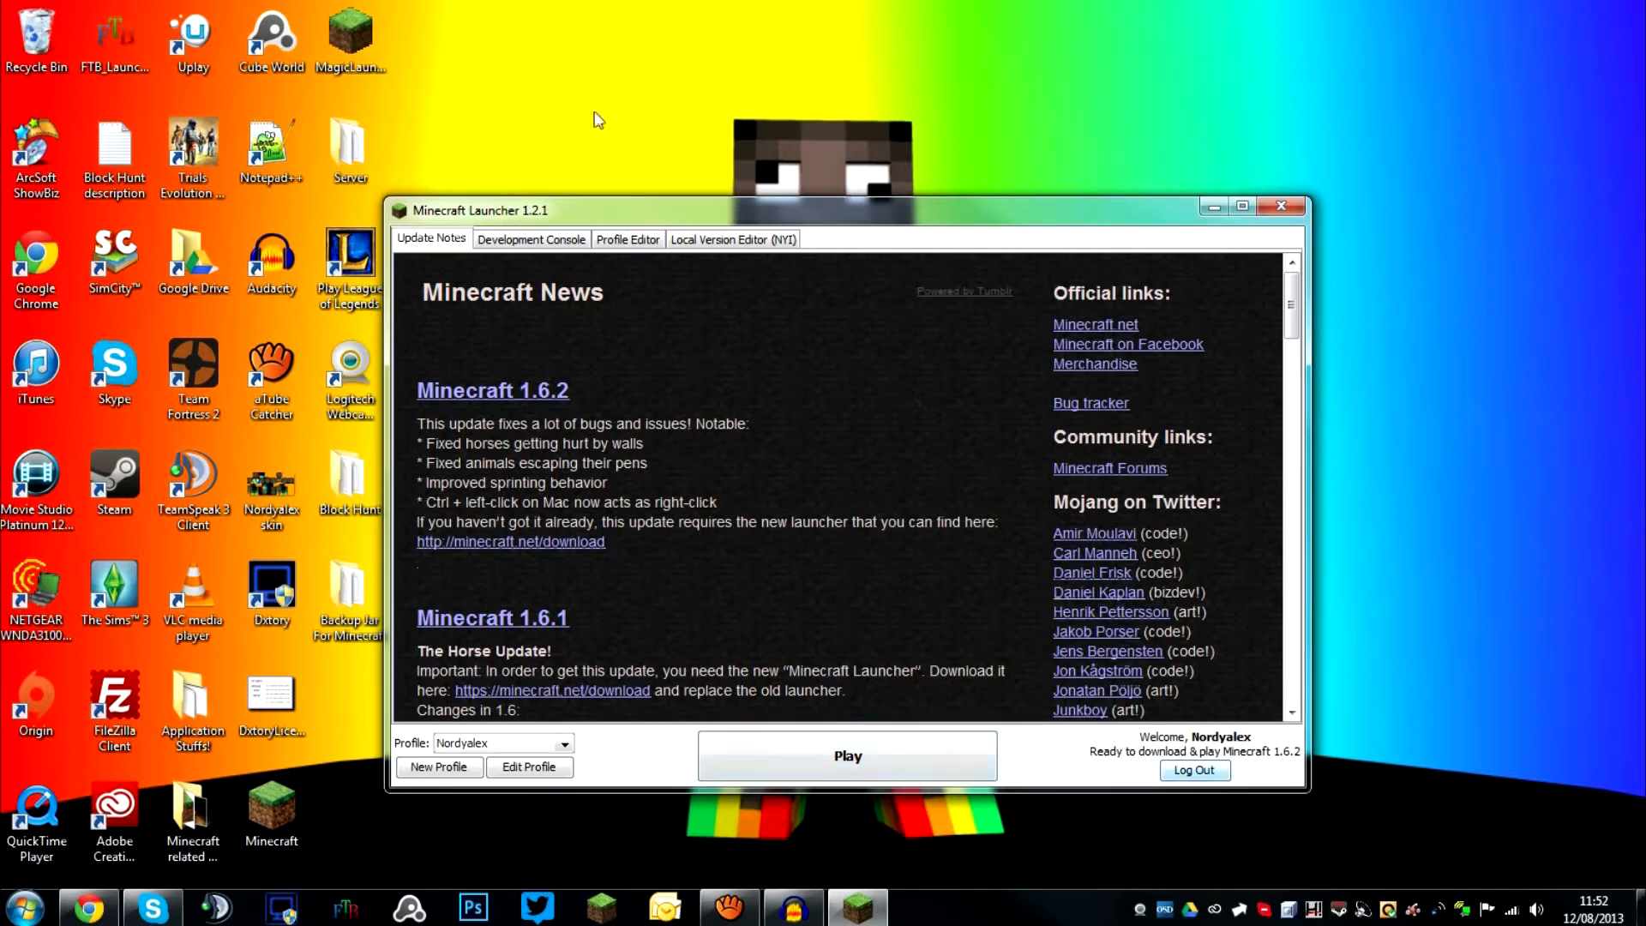
pyautogui.moveTo(735, 215); pyautogui.dragTo(805, 132)
pyautogui.click(868, 695)
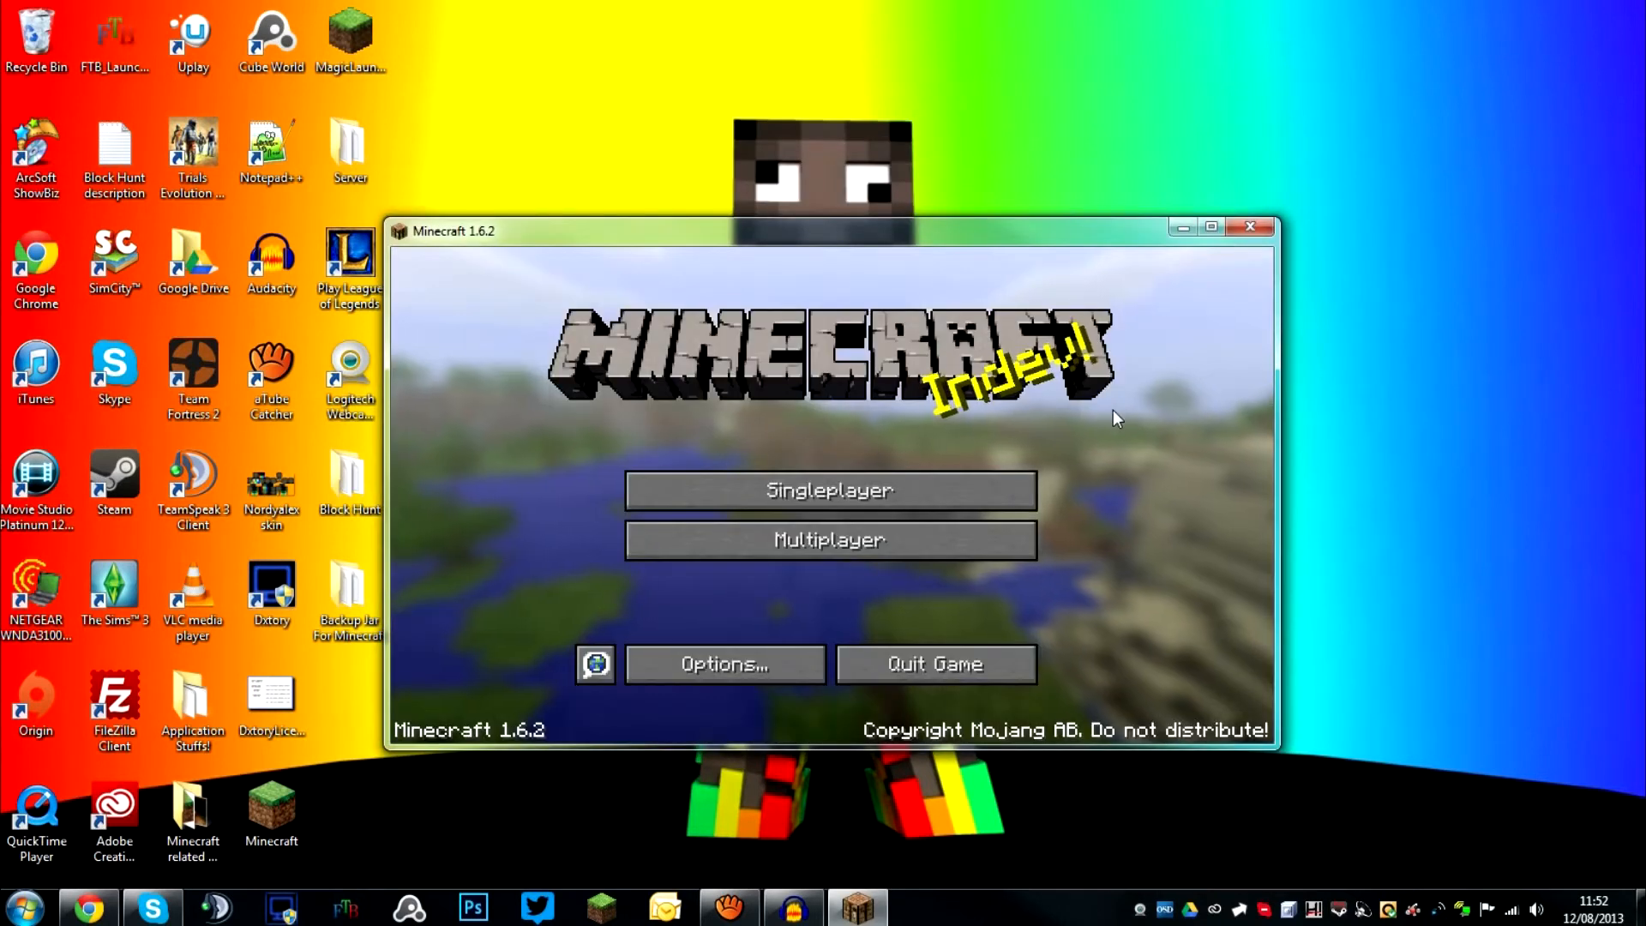
pyautogui.click(1248, 228)
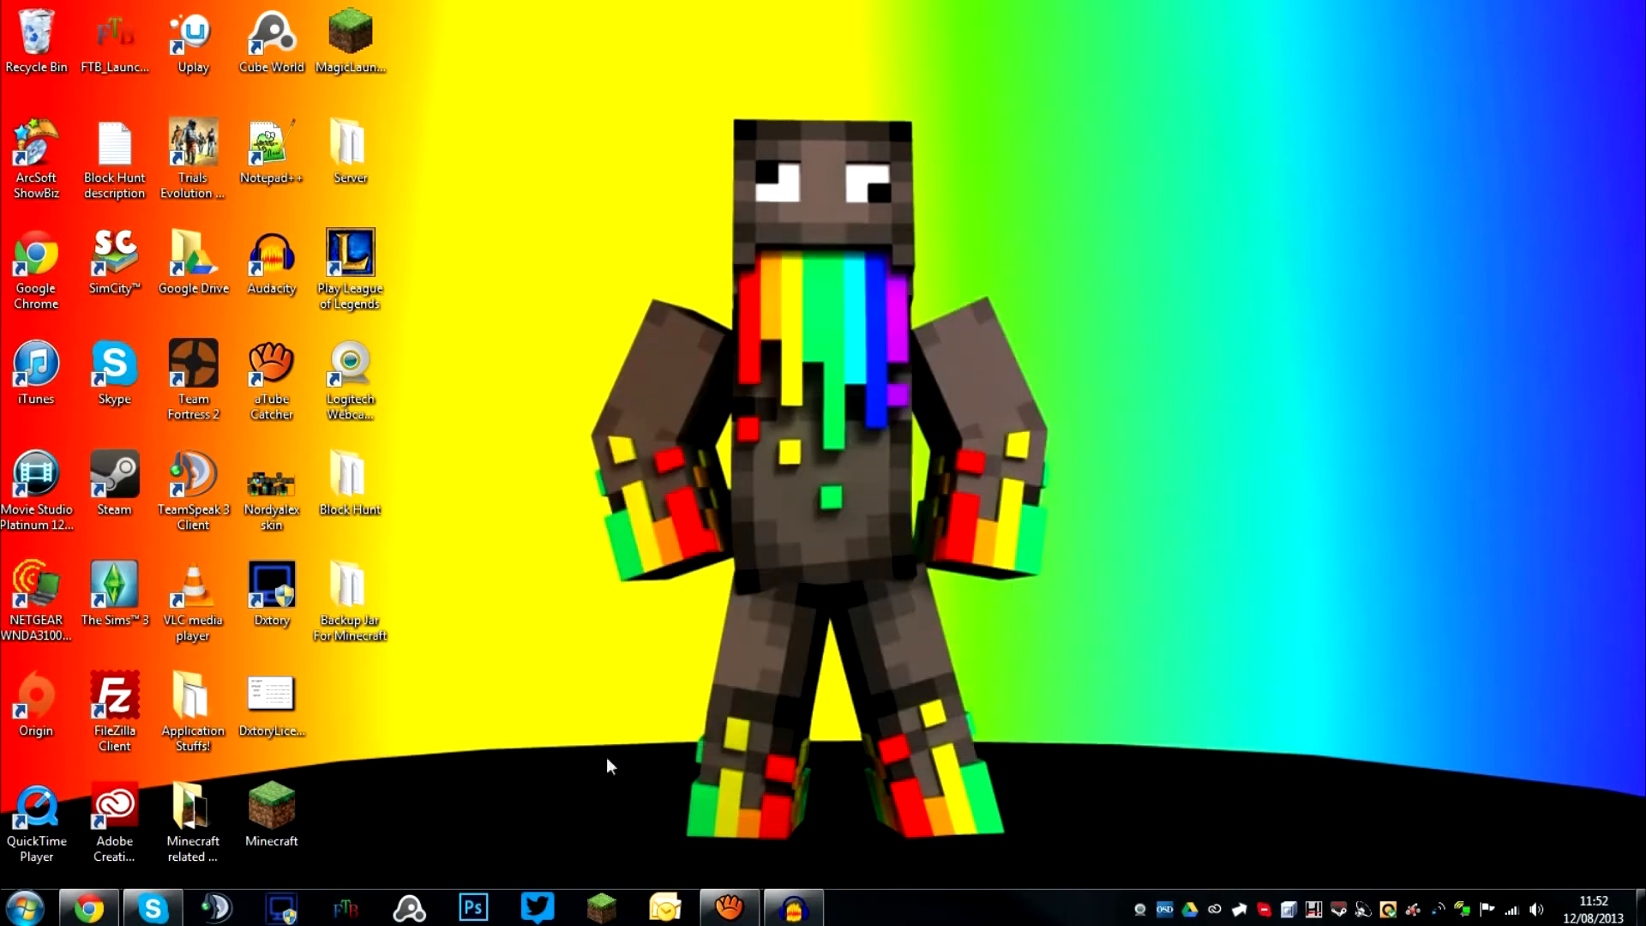
# Reopen the %appdata% location, check the contents of the .minecraft folder and close the window
pyautogui.press('super+r')
pyautogui.press('Return')
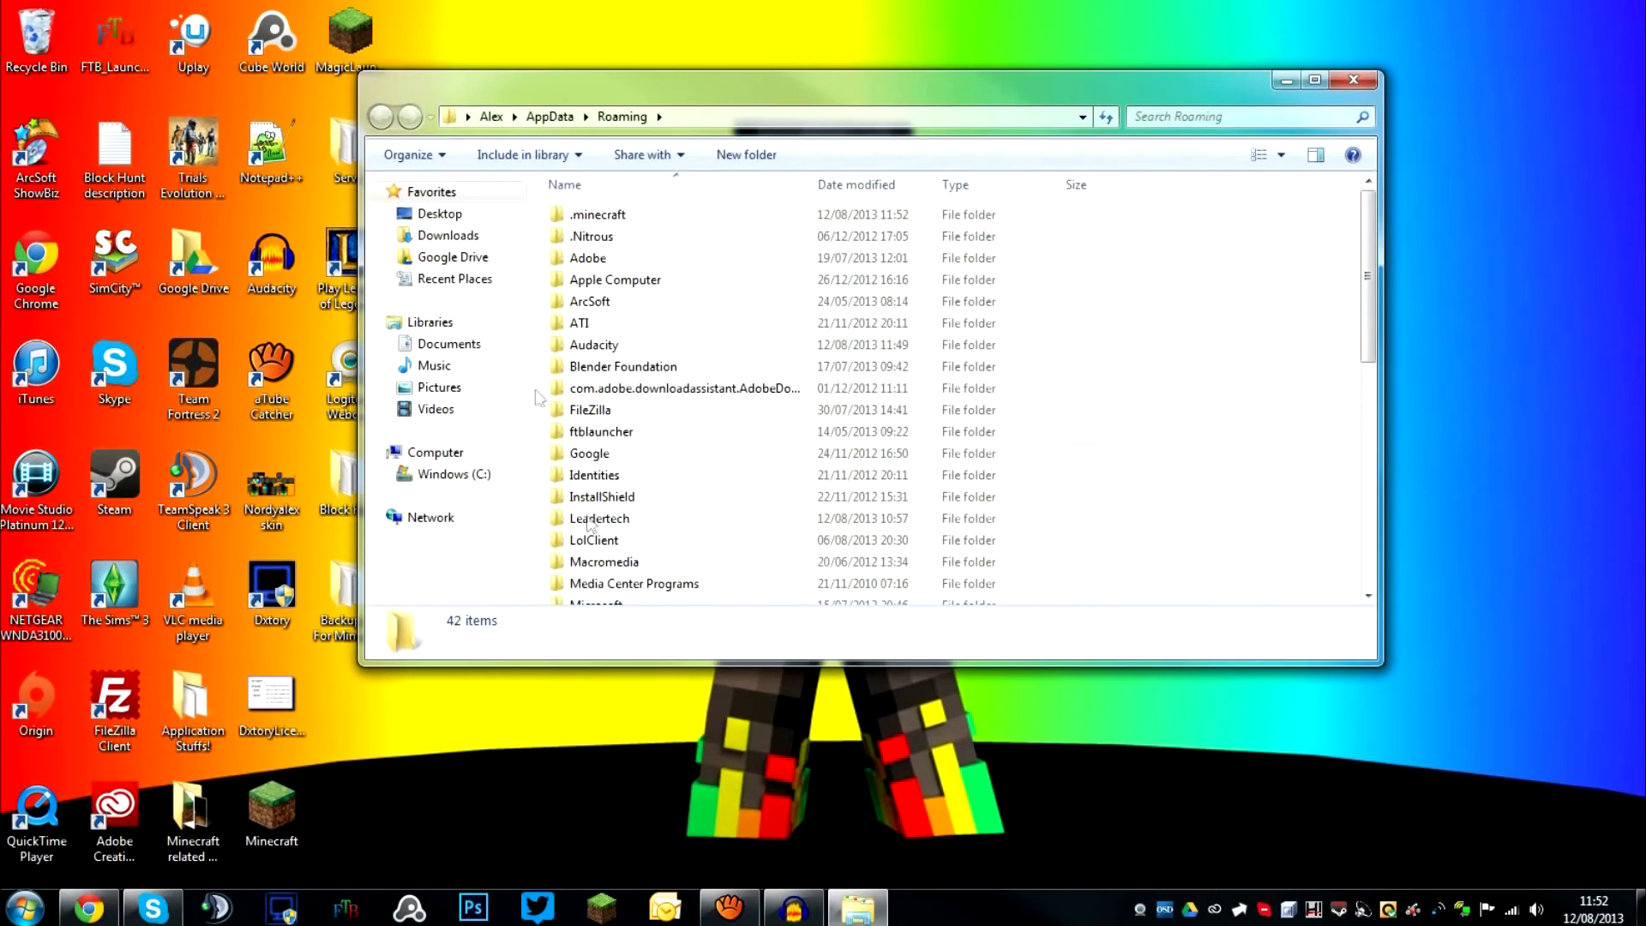
pyautogui.doubleClick(600, 214)
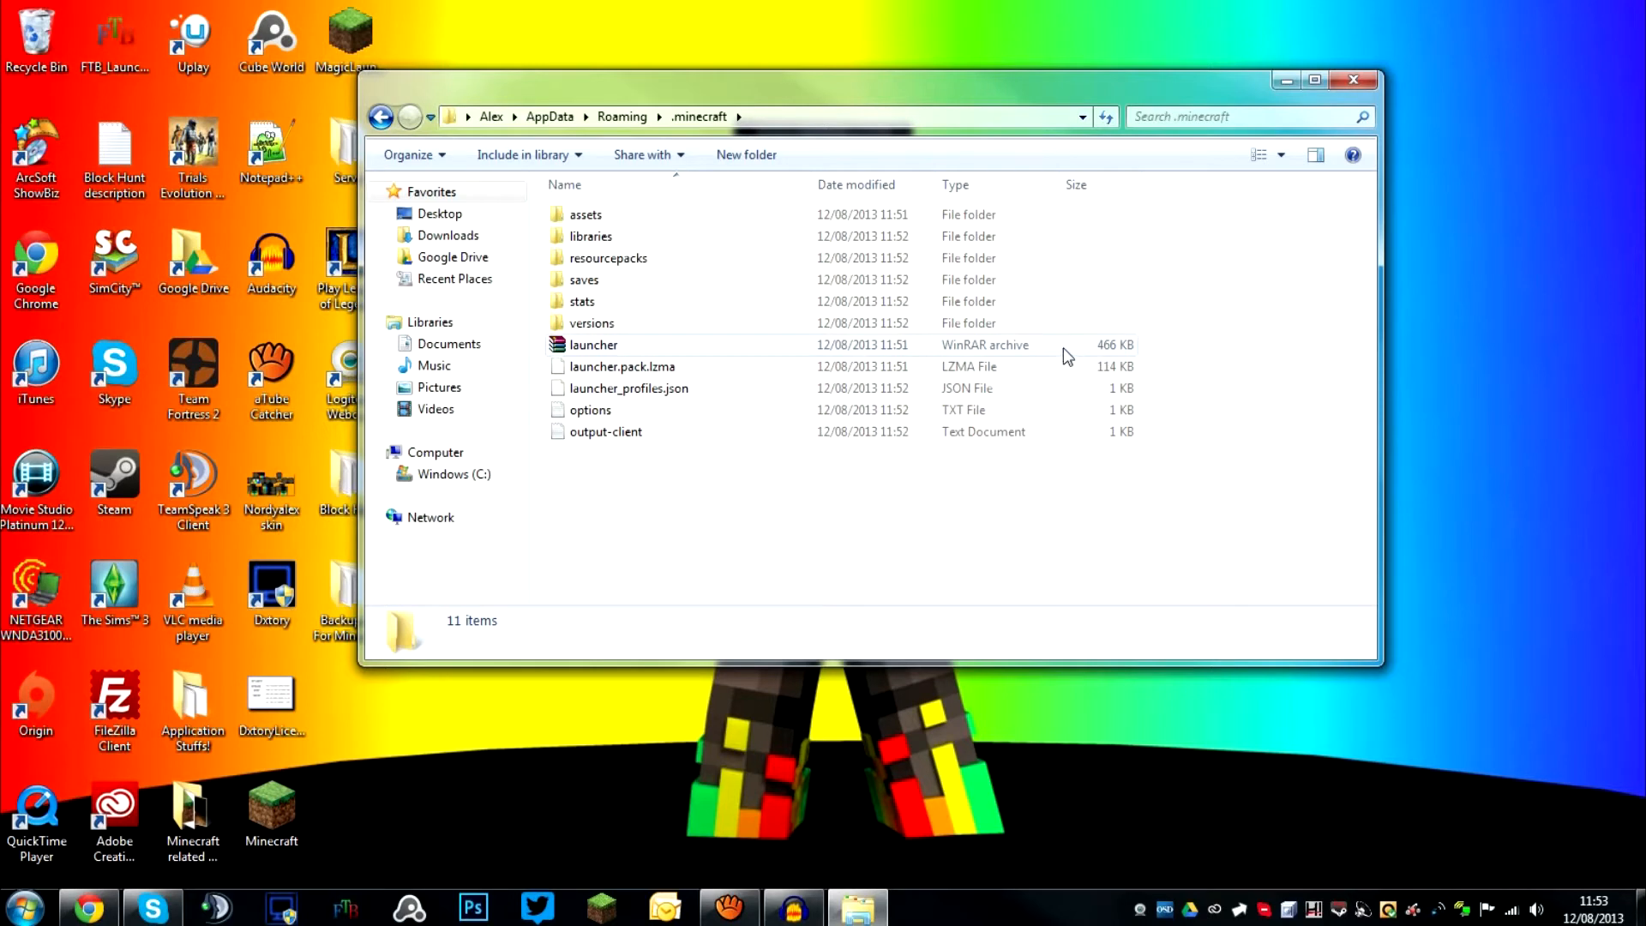
pyautogui.click(1353, 79)
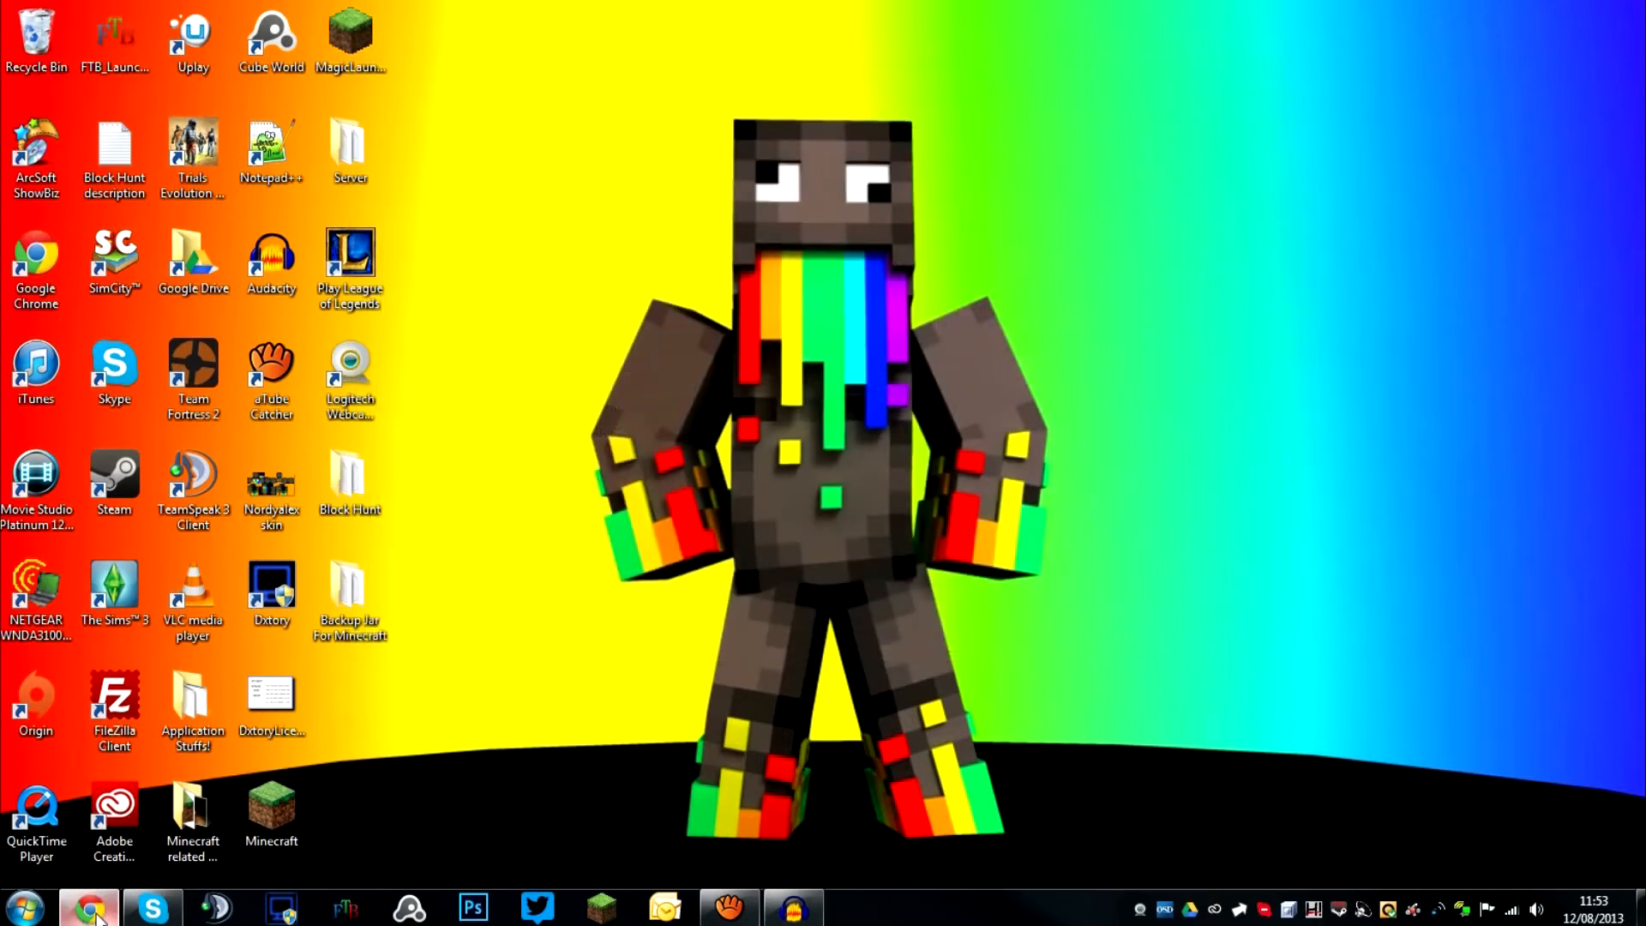
# Switch to Chrome, maximize its window and load Google in a new tab
pyautogui.click(97, 915)
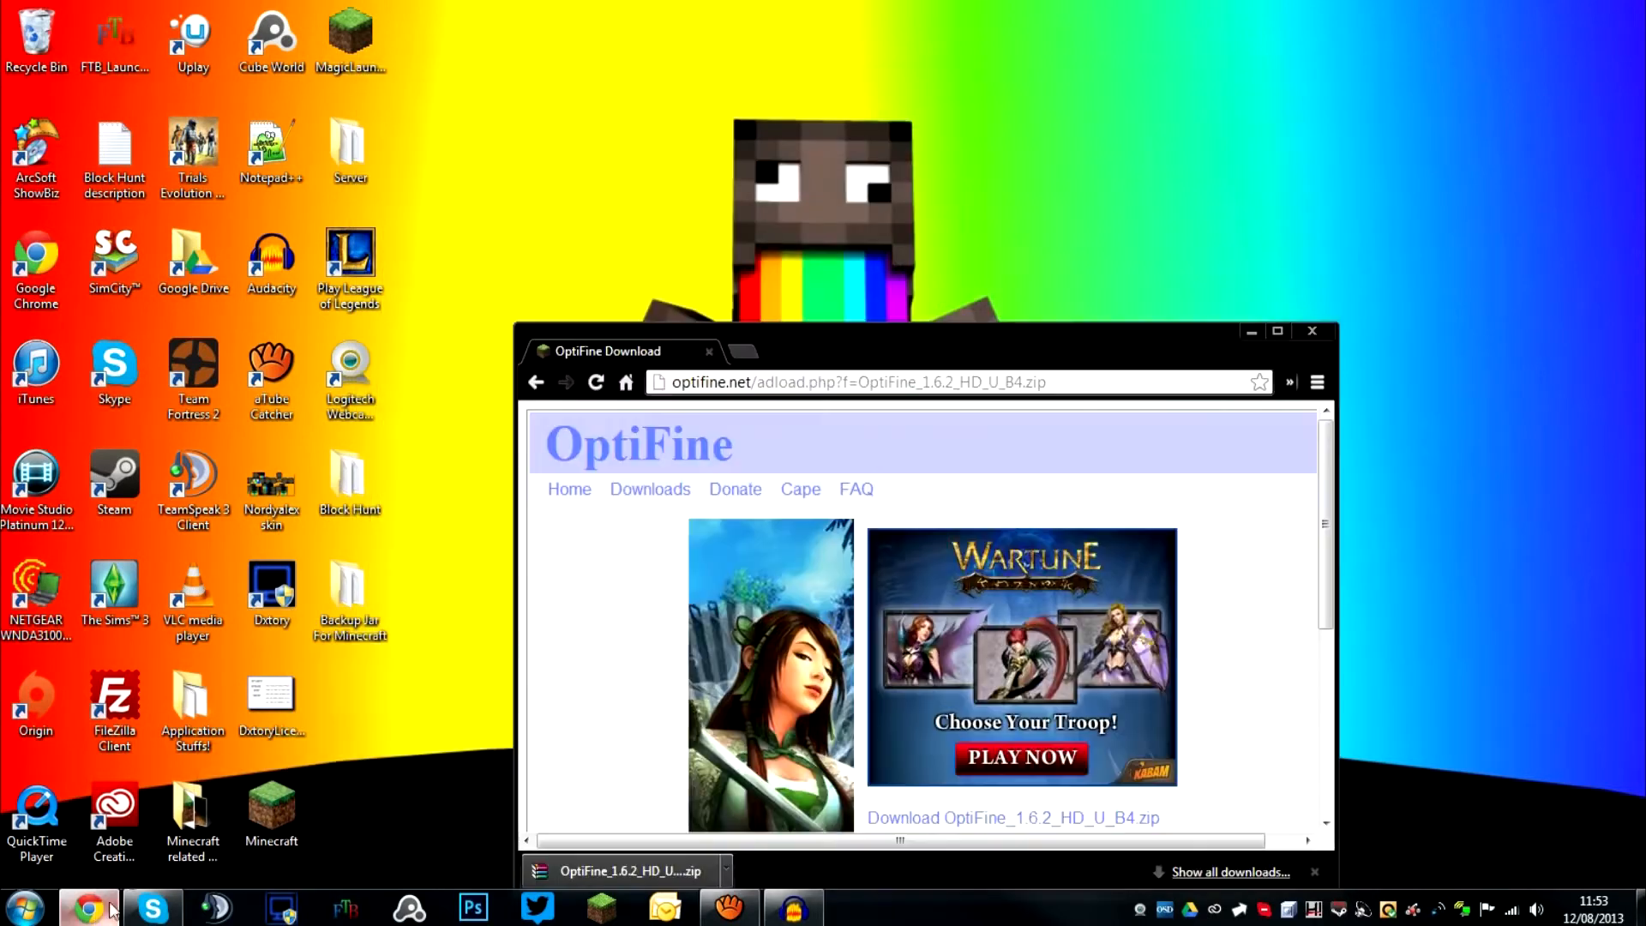
pyautogui.click(735, 362)
pyautogui.moveTo(900, 355); pyautogui.dragTo(857, 2)
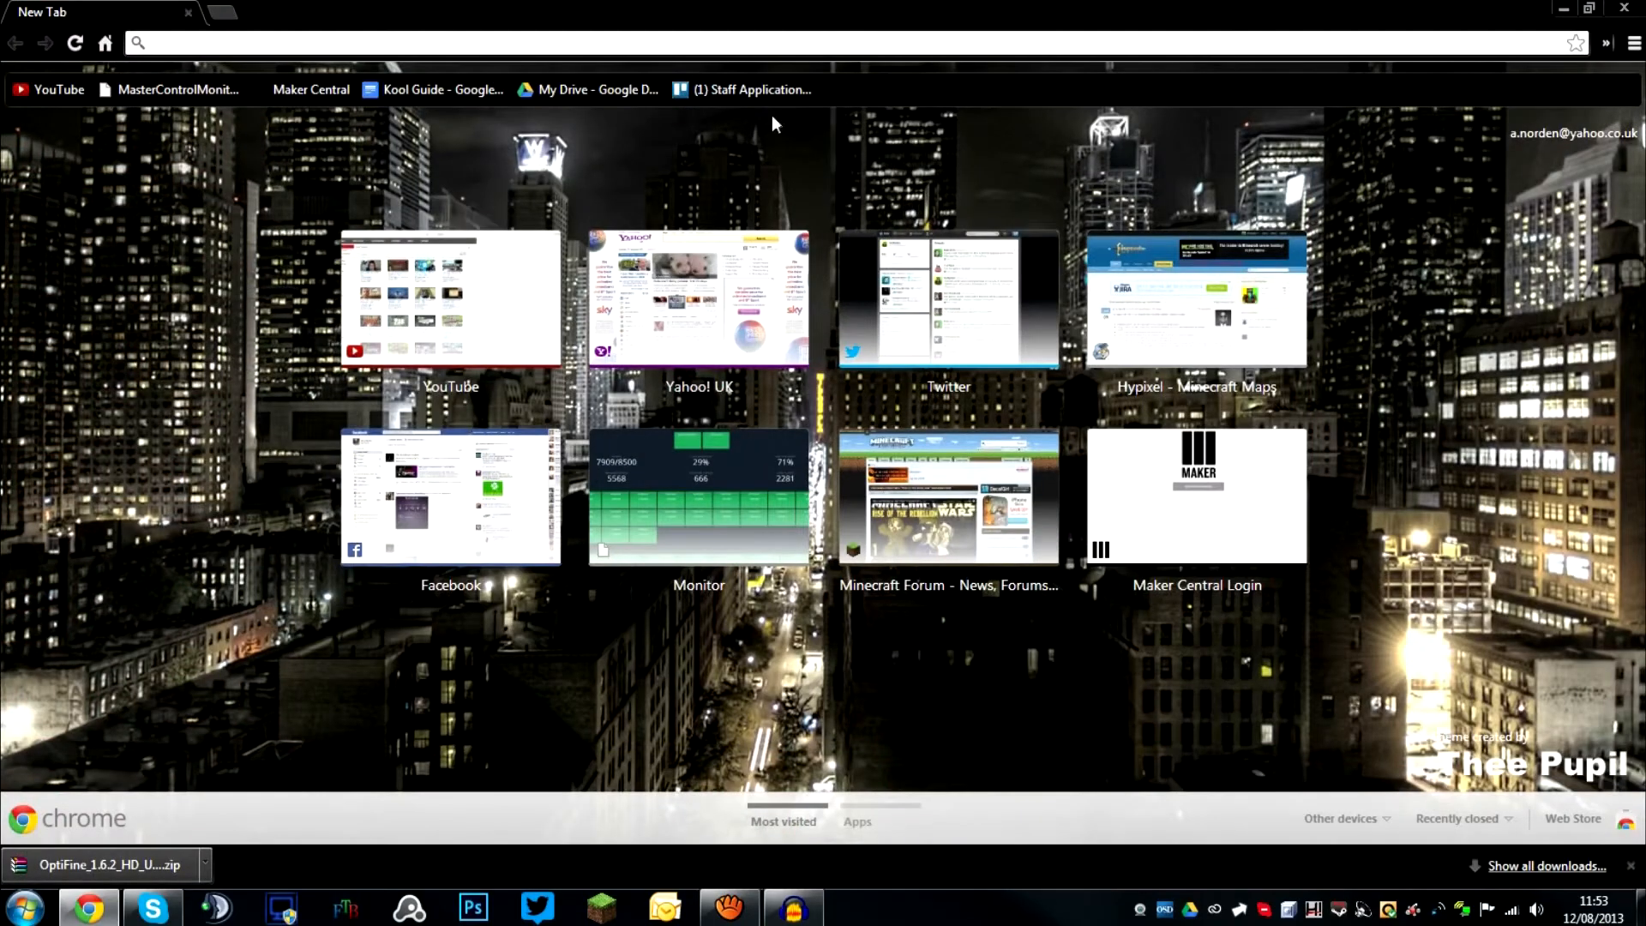
pyautogui.write('google')
pyautogui.press('Return')
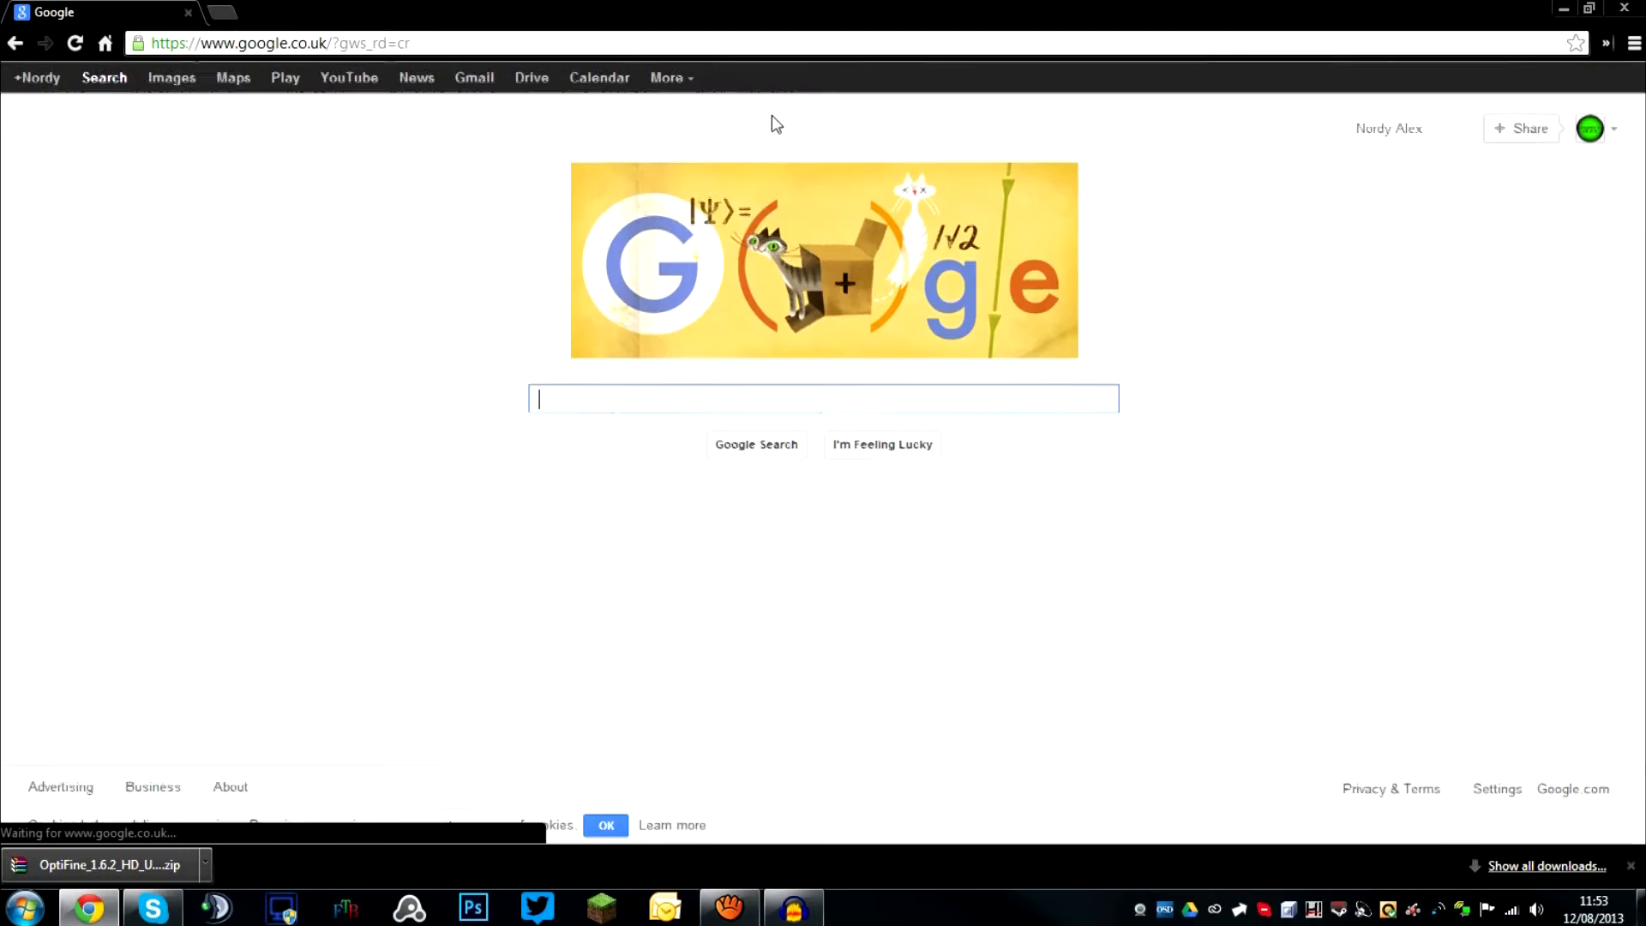
# Search Google for "optifine" and open the Minecraft Forum topic on OptiFine HD B4 for 1.6.2
pyautogui.write('optif')
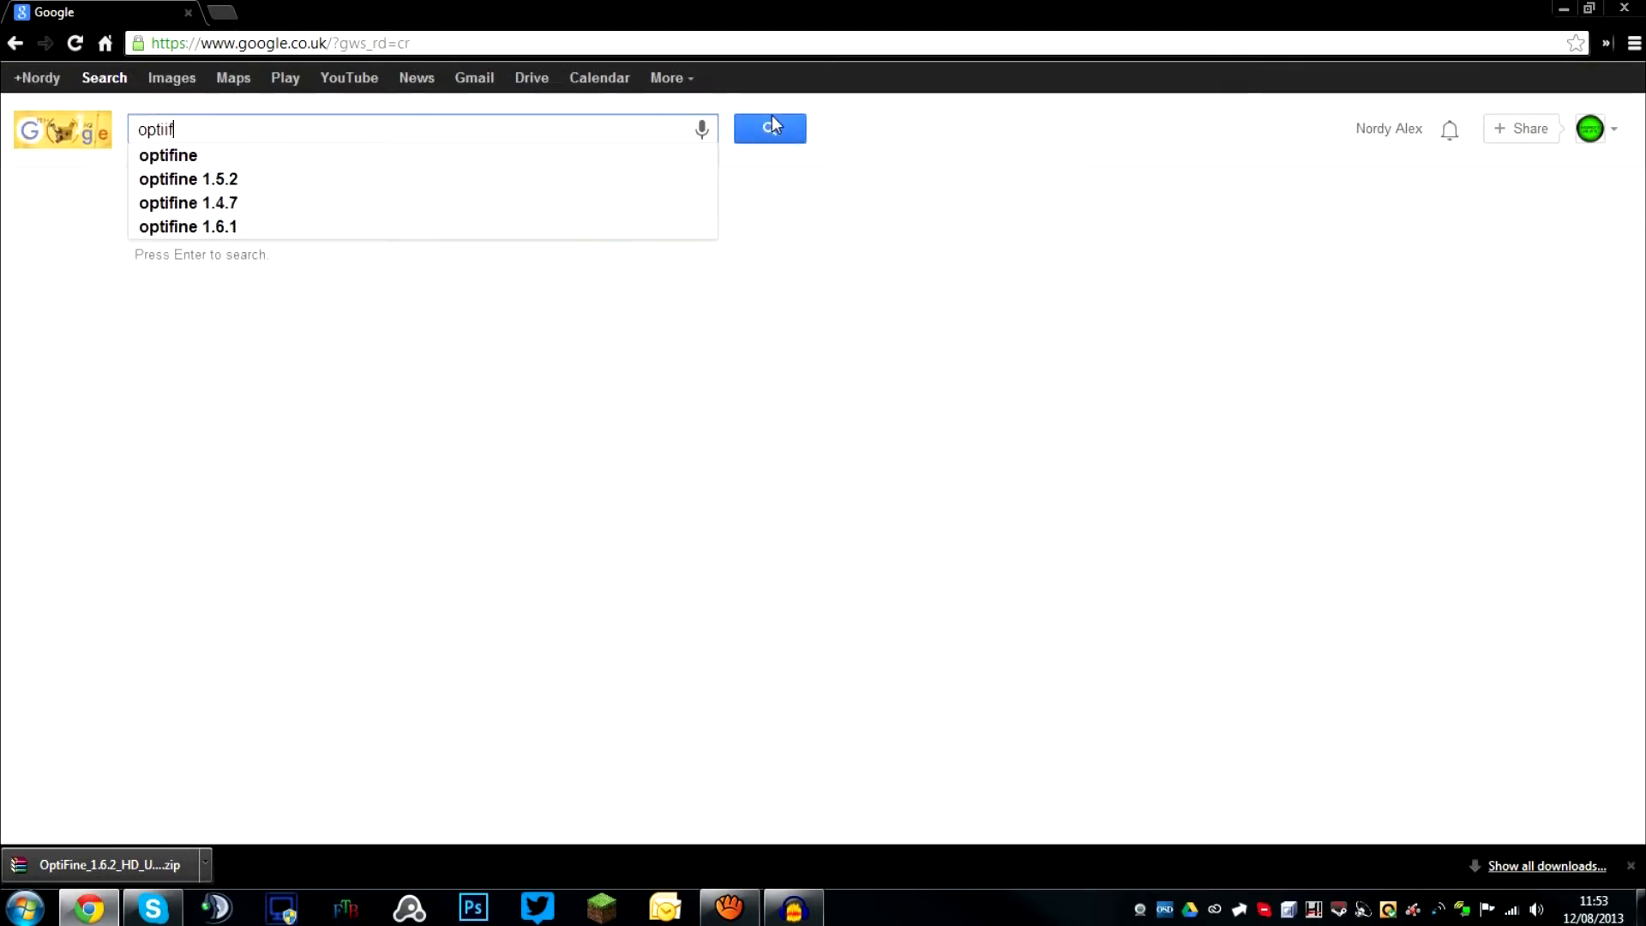
pyautogui.write('ine')
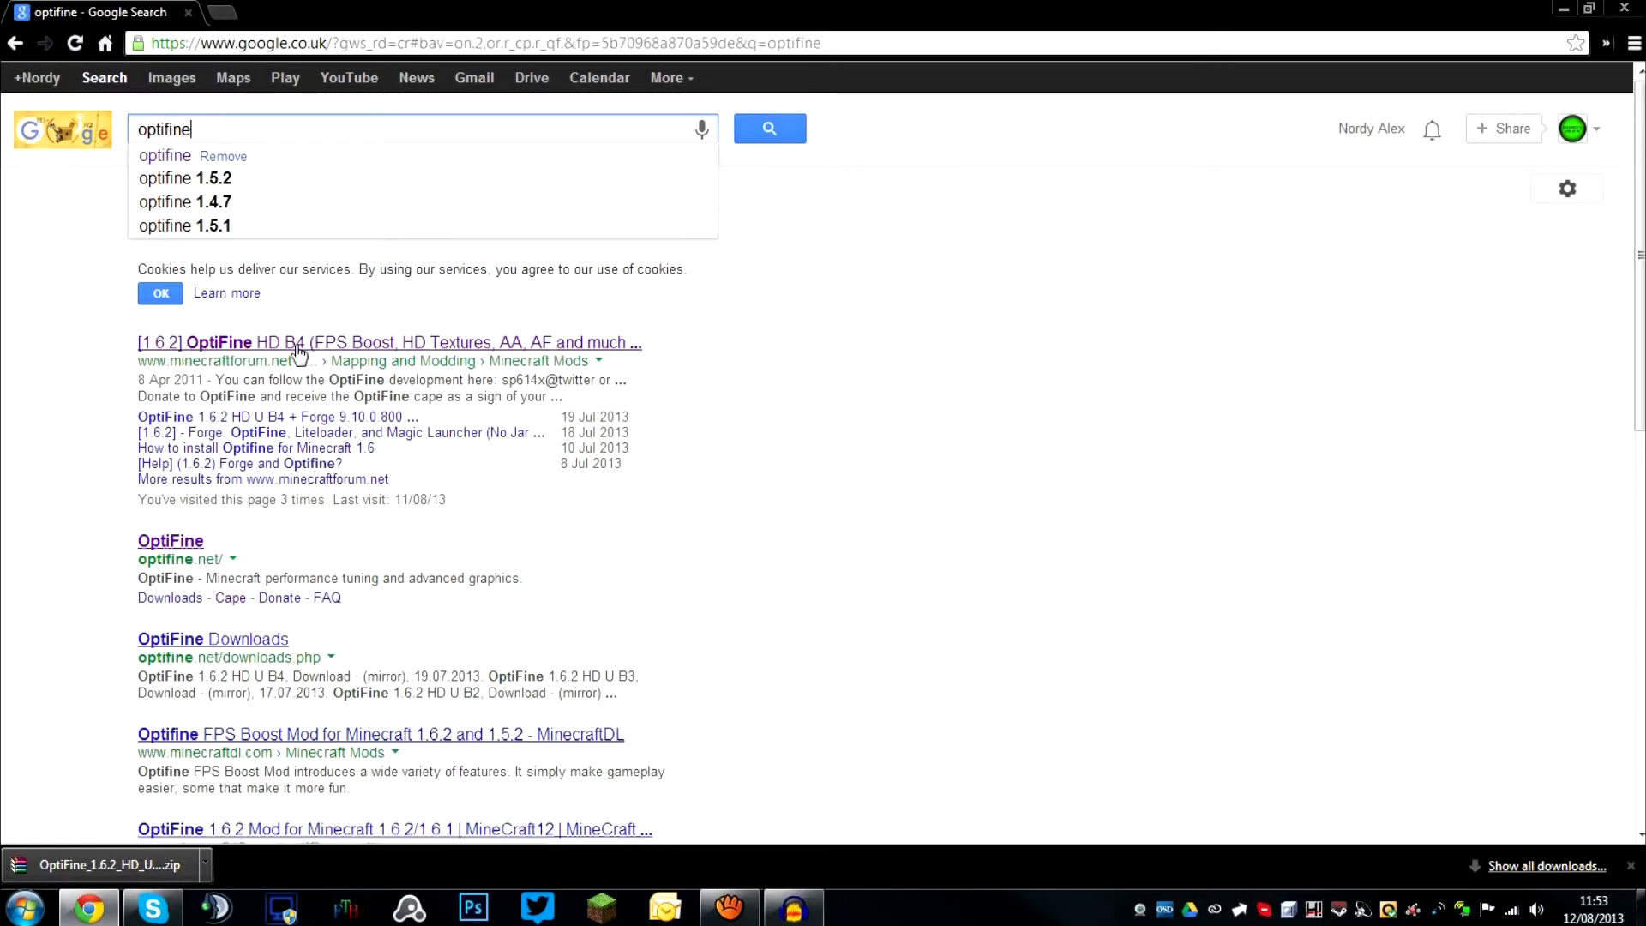
pyautogui.click(347, 341)
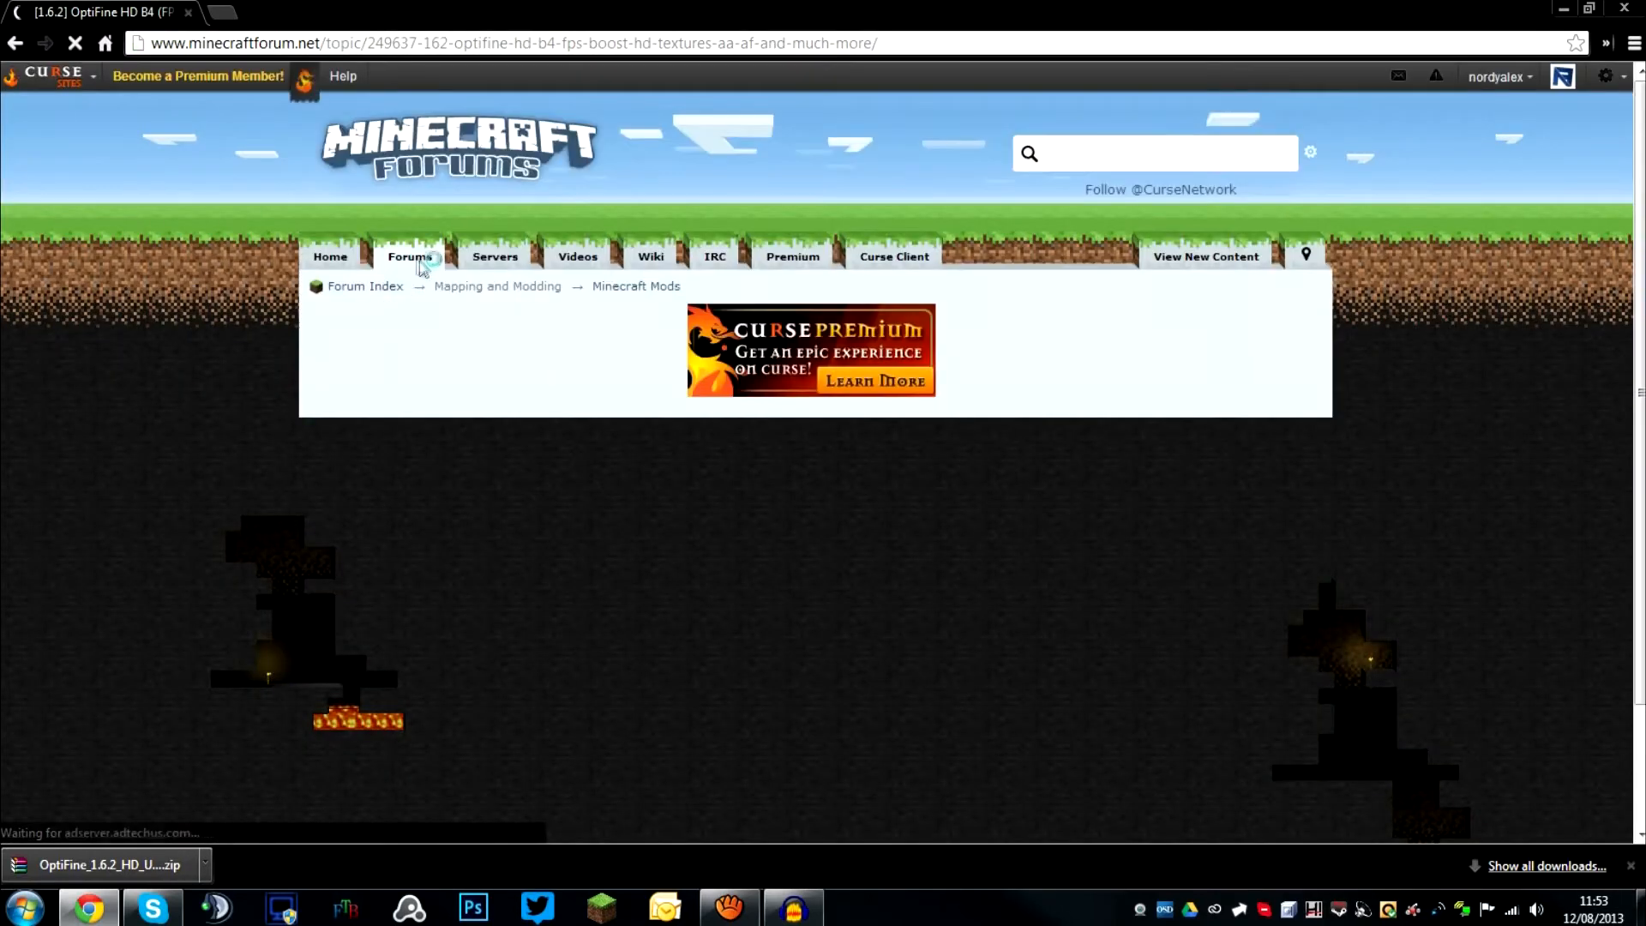
# Examine the OptiFine editions in the forum topic and expand and read the installation instructions for Minecraft 1.6.2 and newer
pyautogui.scroll(-15, 724, 166)
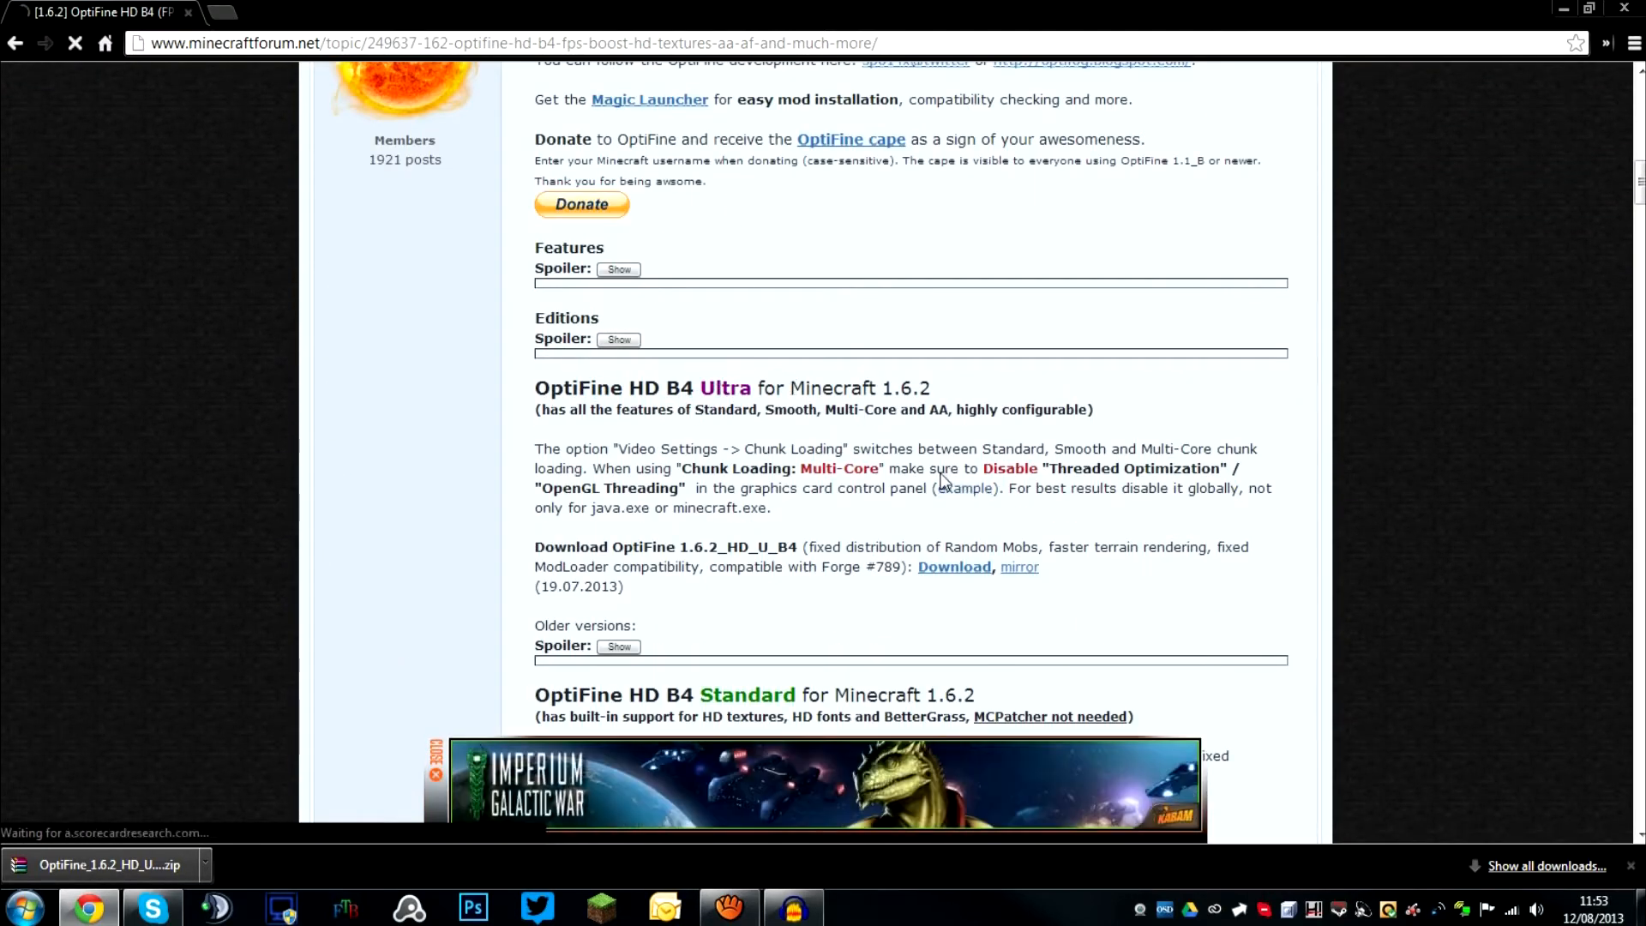
pyautogui.scroll(-5, 890, 457)
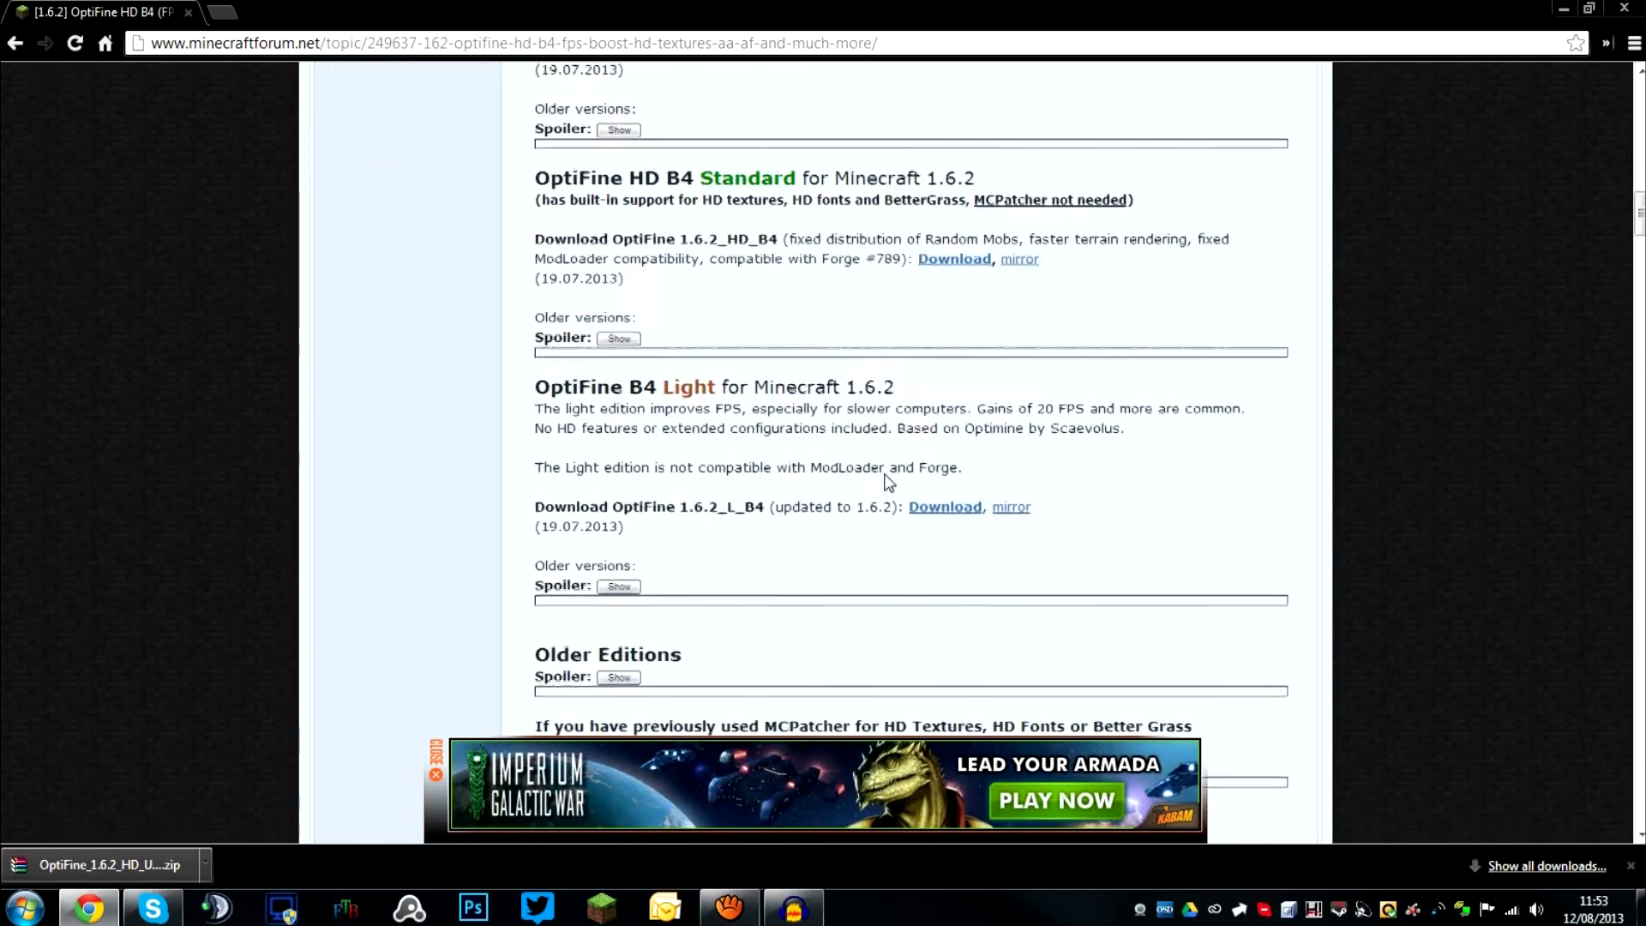
pyautogui.scroll(-8, 888, 479)
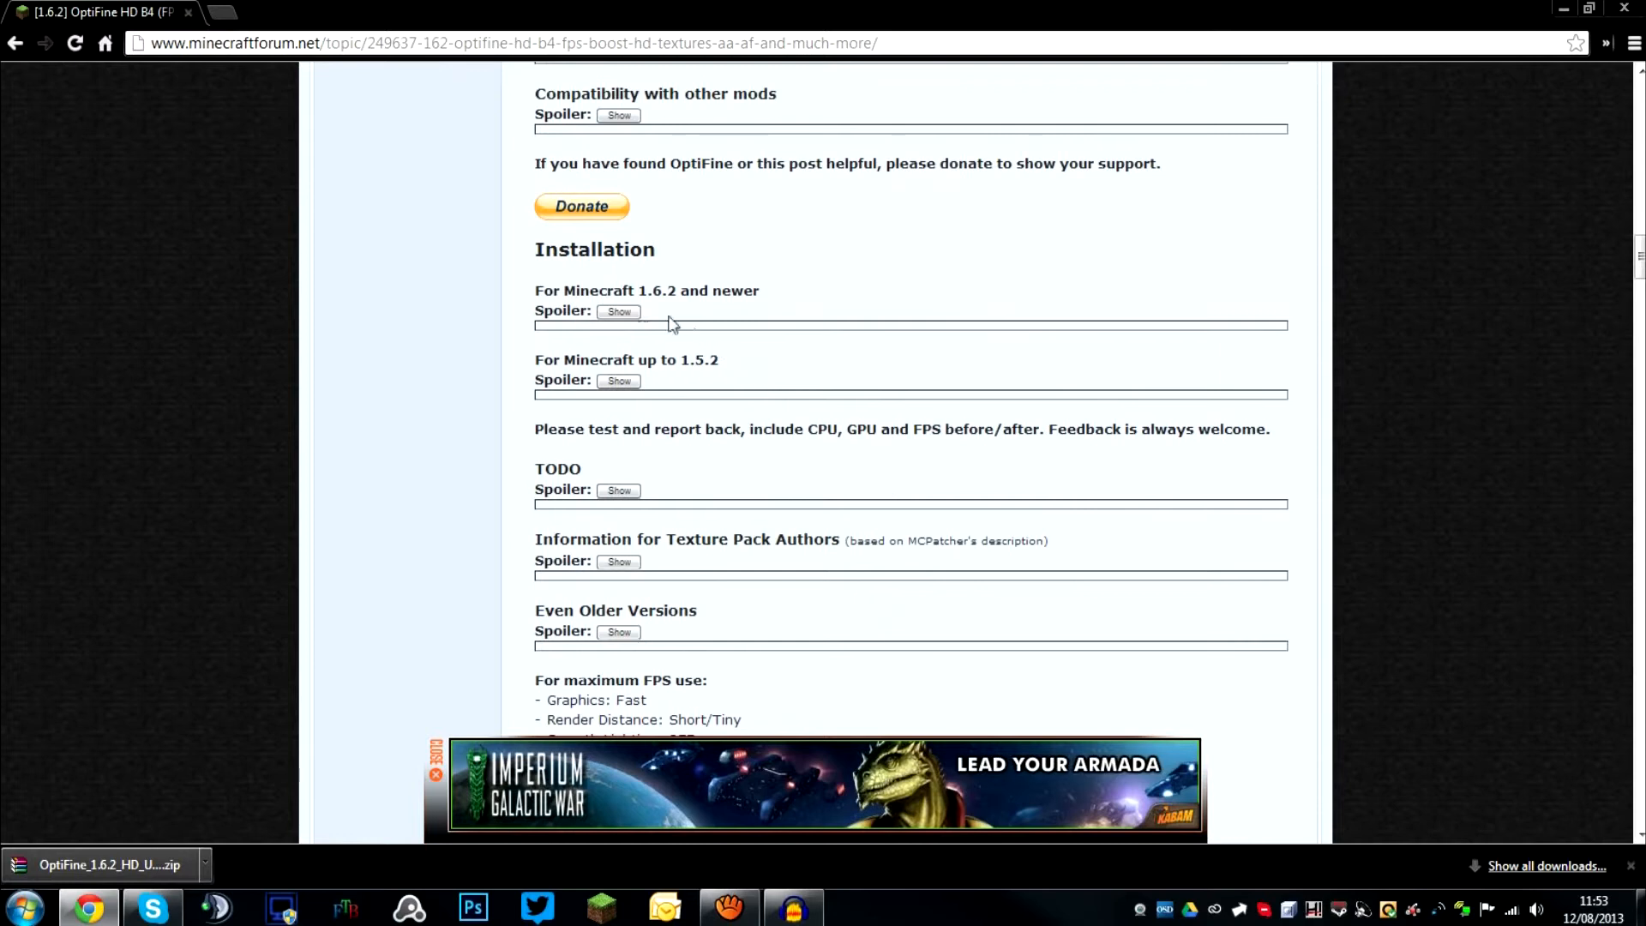
pyautogui.click(618, 312)
pyautogui.scroll(-6, 725, 429)
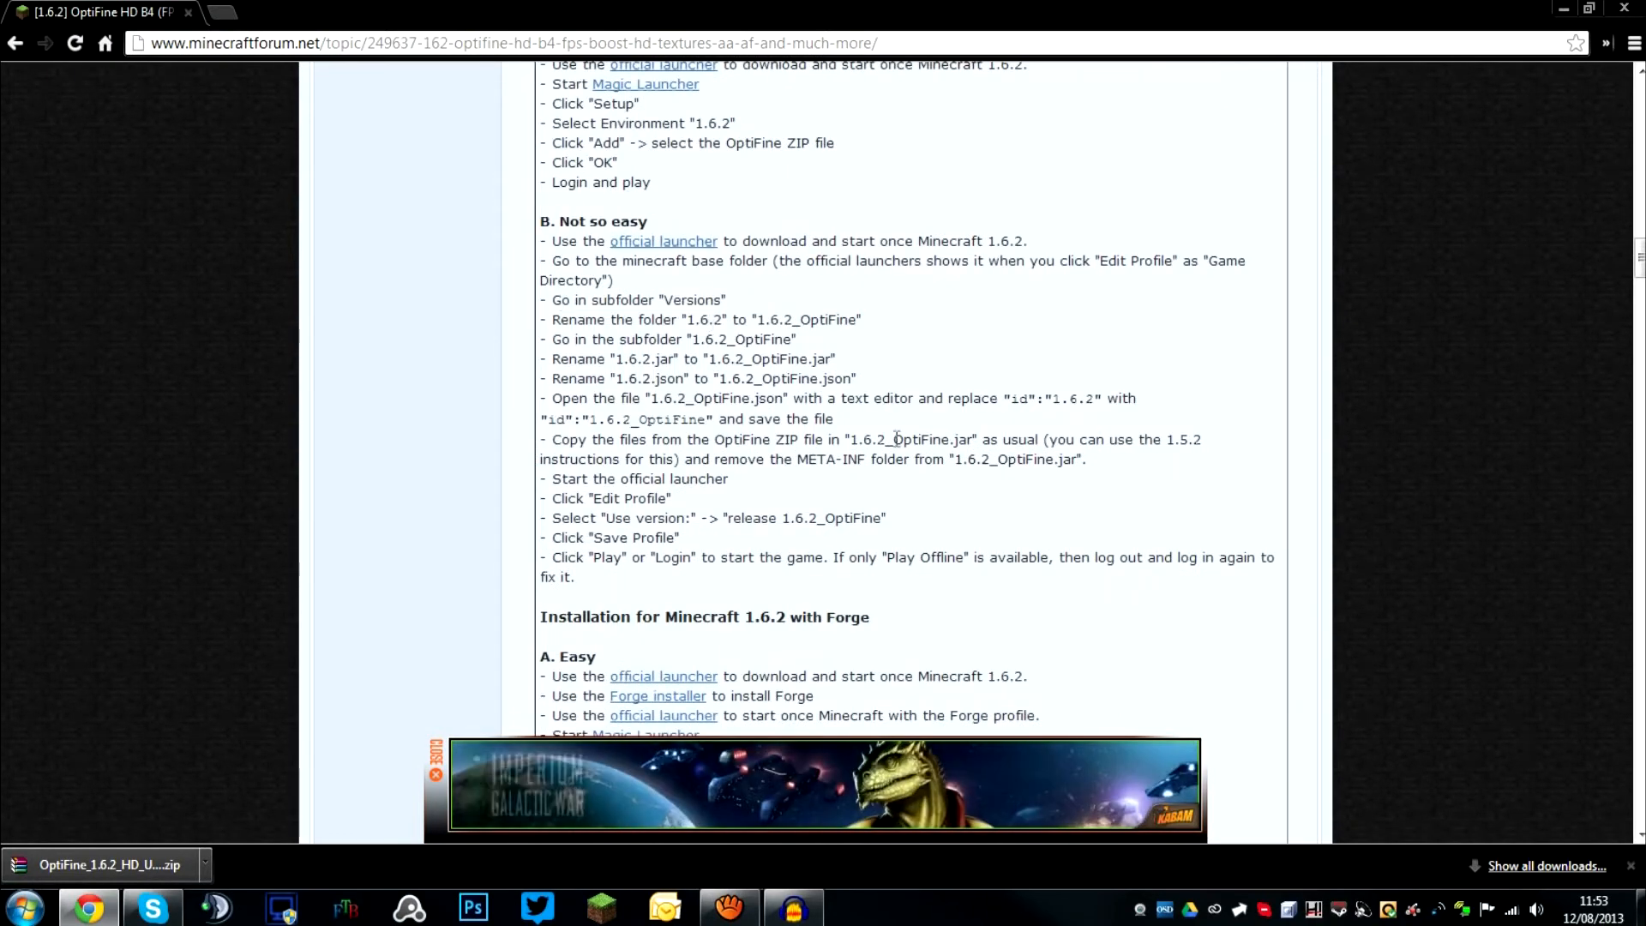
pyautogui.scroll(-2, 736, 347)
pyautogui.scroll(-2, 738, 358)
pyautogui.scroll(3, 634, 319)
pyautogui.scroll(-4, 640, 396)
# Open the mirror download page for OptiFine 1.6.2_HD_U_B4 (Ultra edition) and dismiss the browser's downloads bar
pyautogui.scroll(13, 795, 370)
pyautogui.scroll(7, 795, 371)
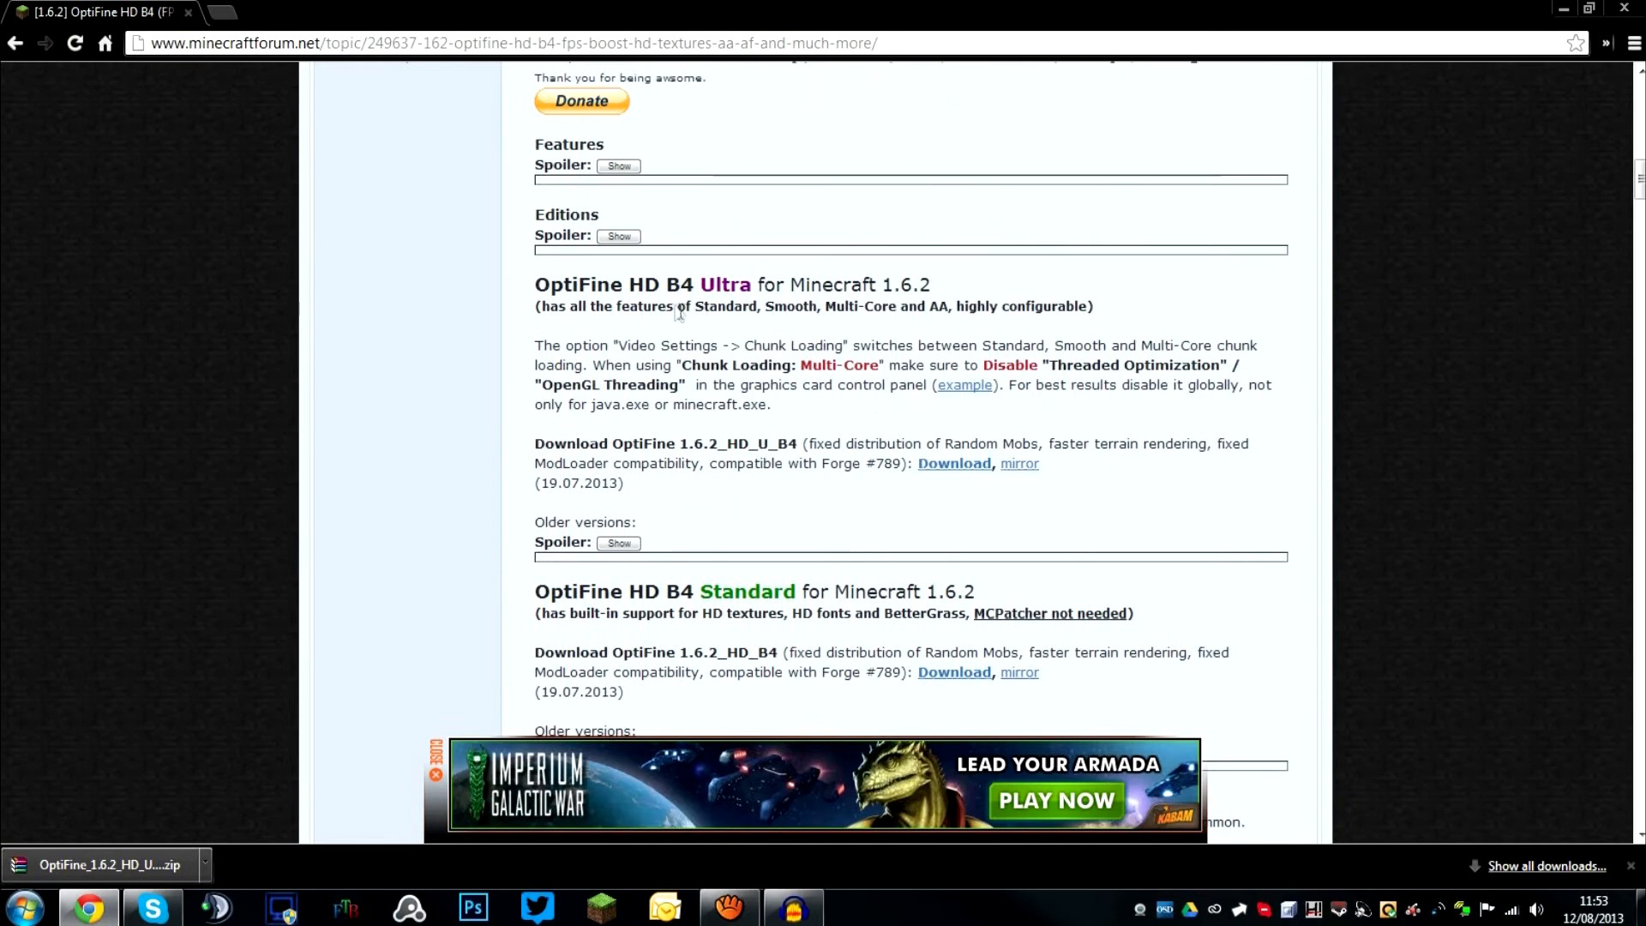
pyautogui.click(1014, 467)
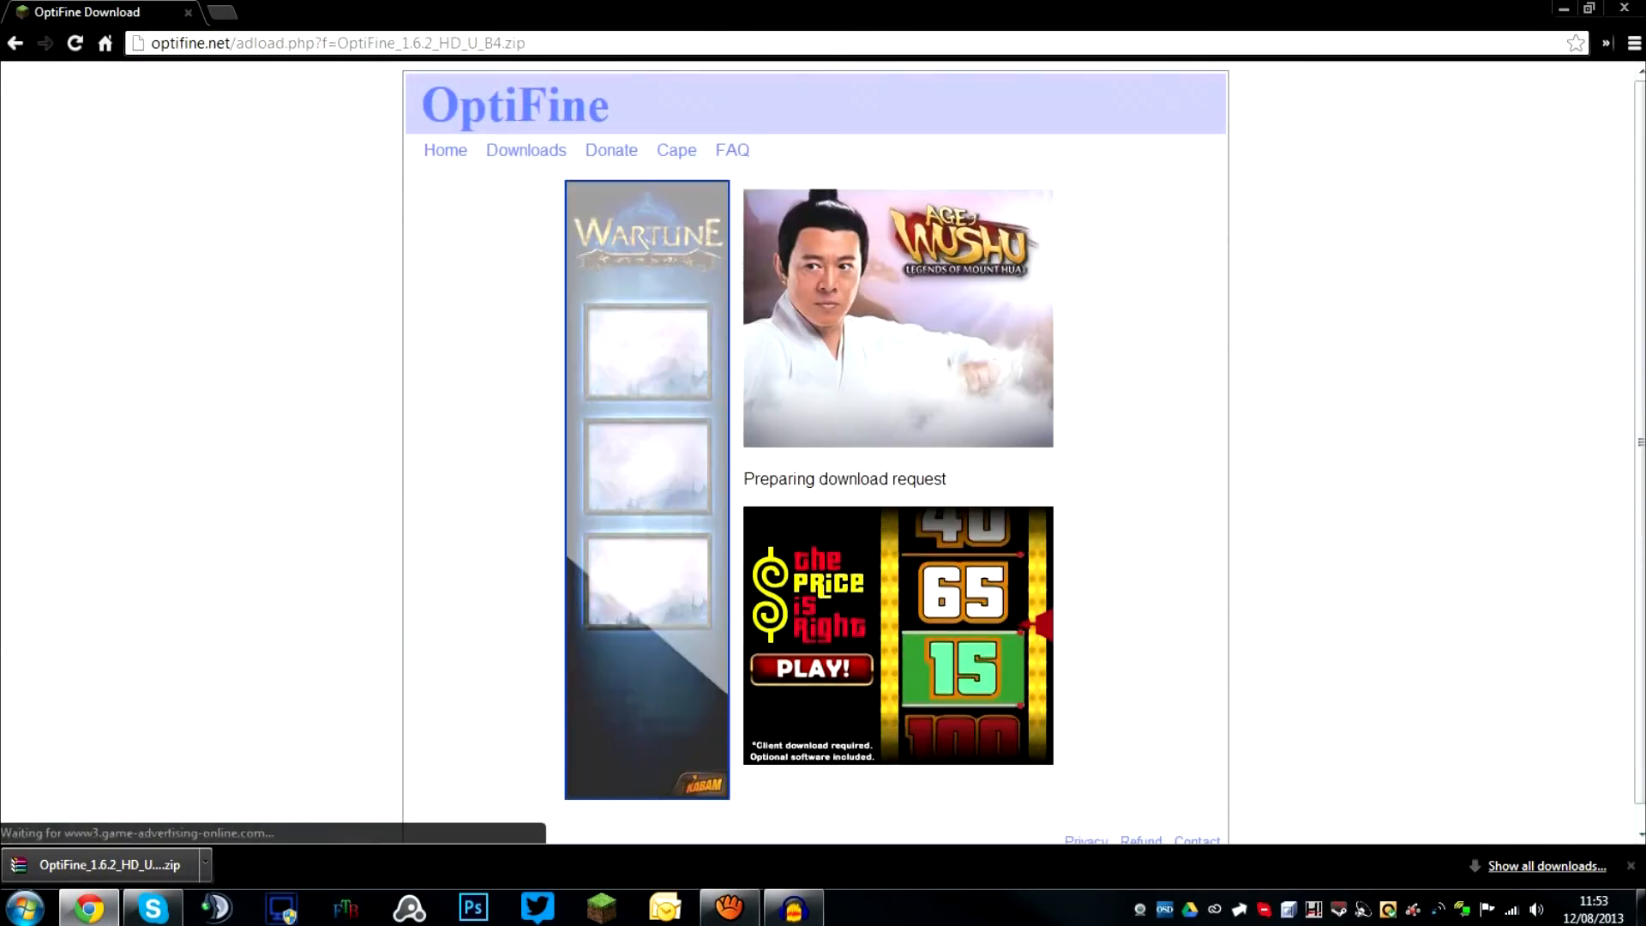
pyautogui.click(1631, 866)
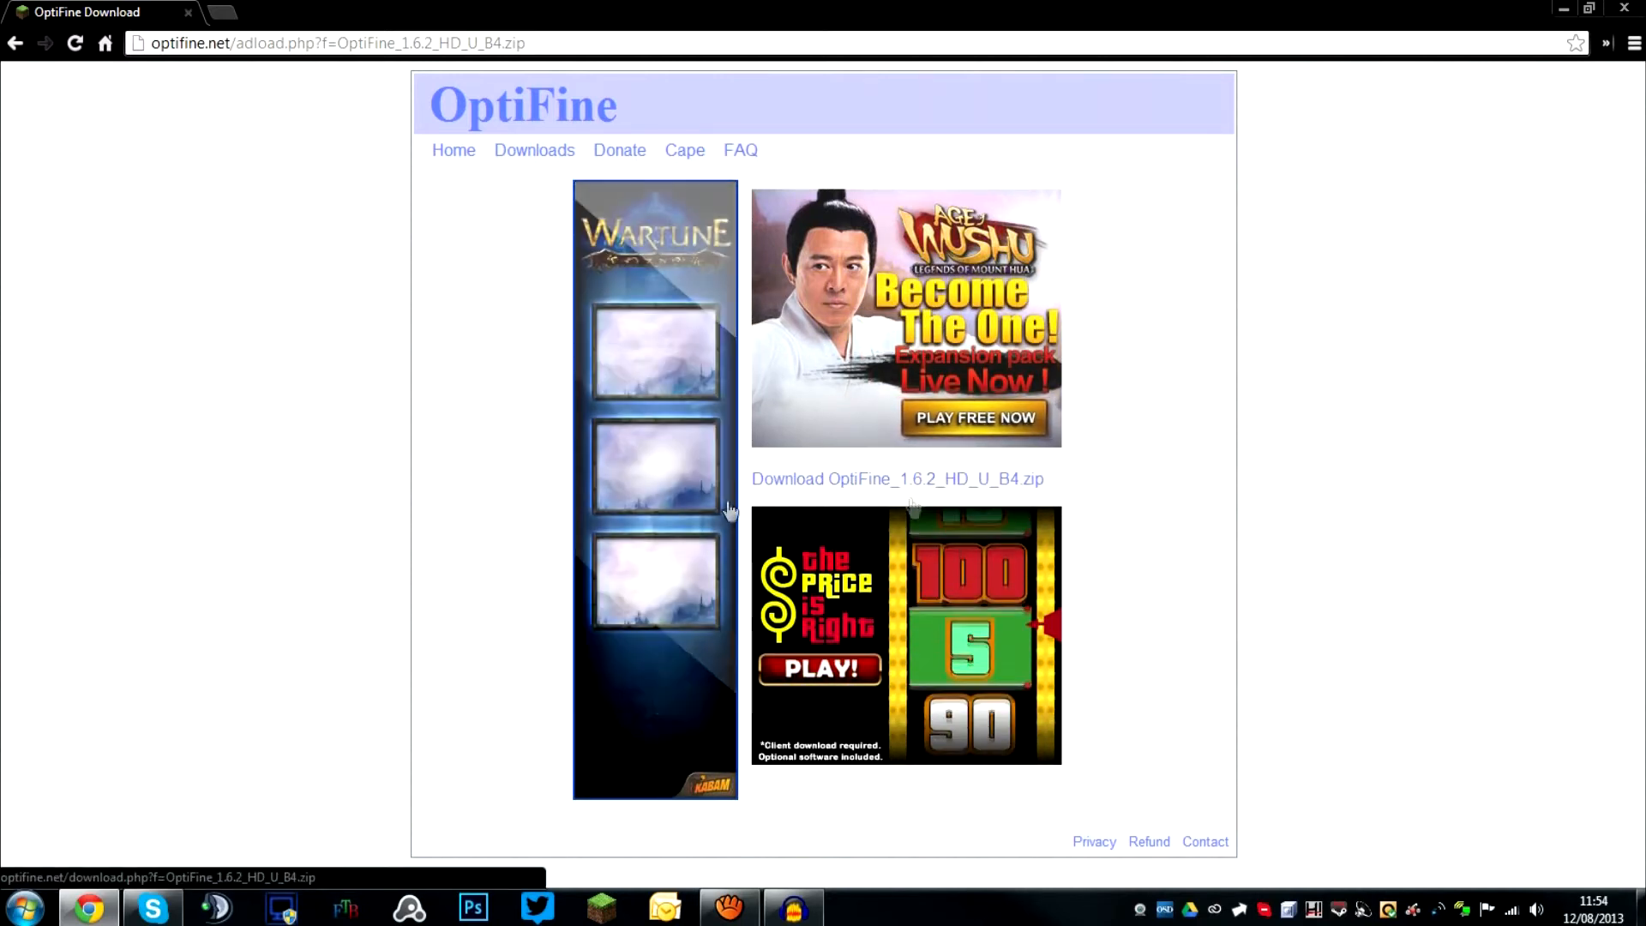
# Download OptiFine_1.6.2_HD_U_B4.zip and place it on an empty area of the desktop with the browser minimized
pyautogui.click(866, 488)
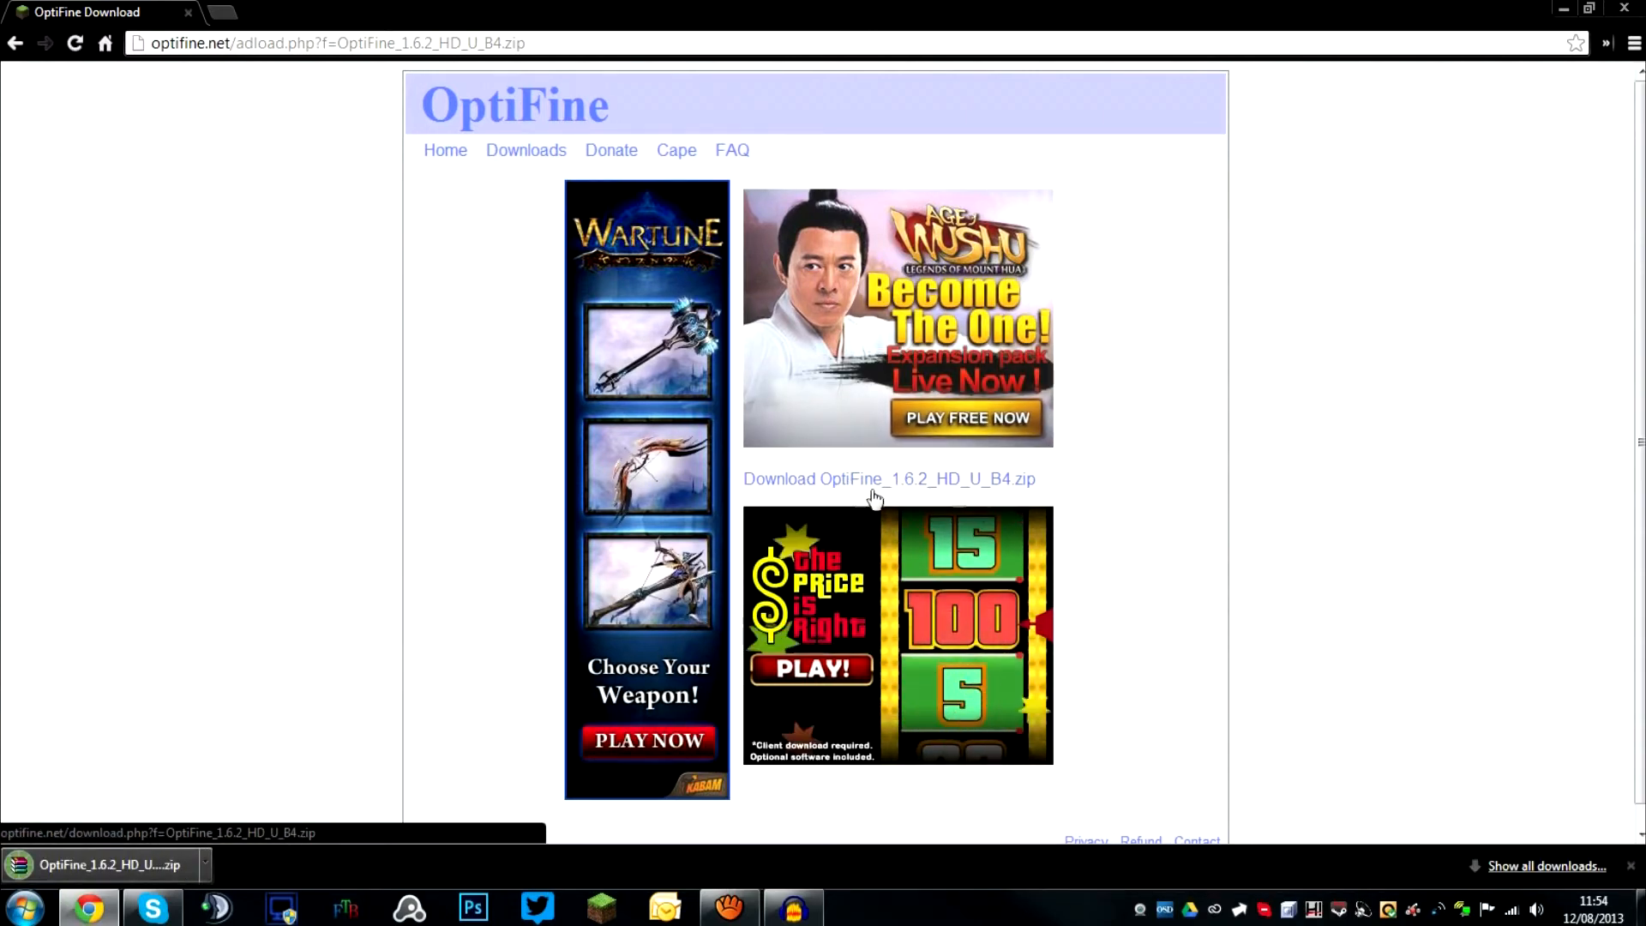
pyautogui.moveTo(508, 13); pyautogui.dragTo(1487, 54)
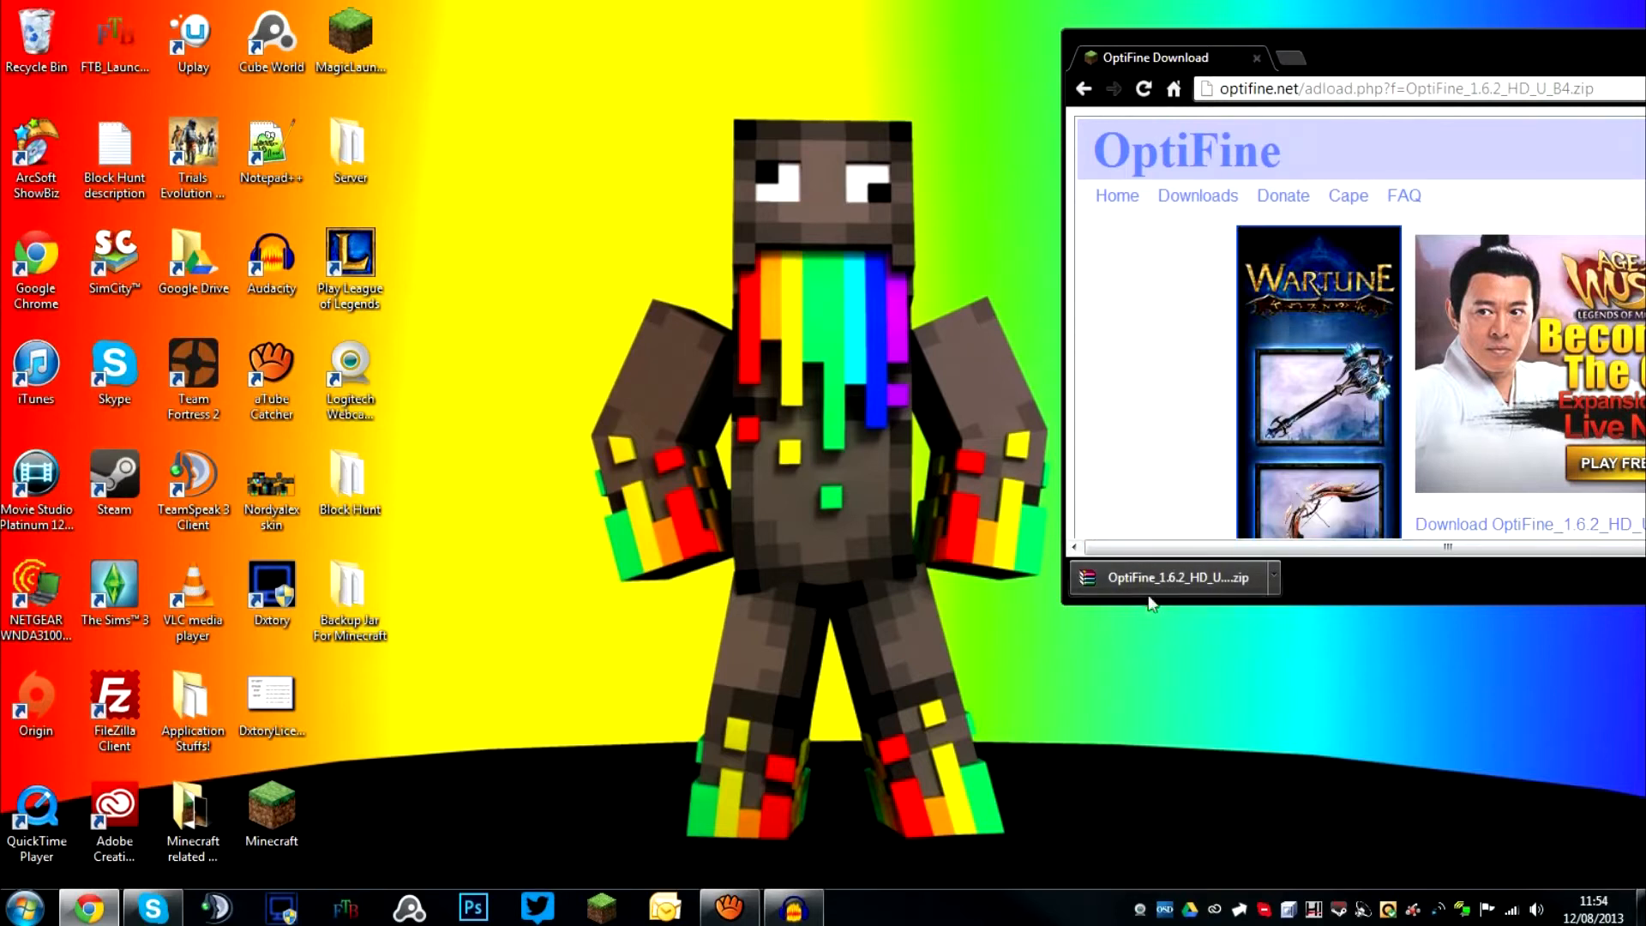
pyautogui.moveTo(1167, 585); pyautogui.dragTo(876, 182)
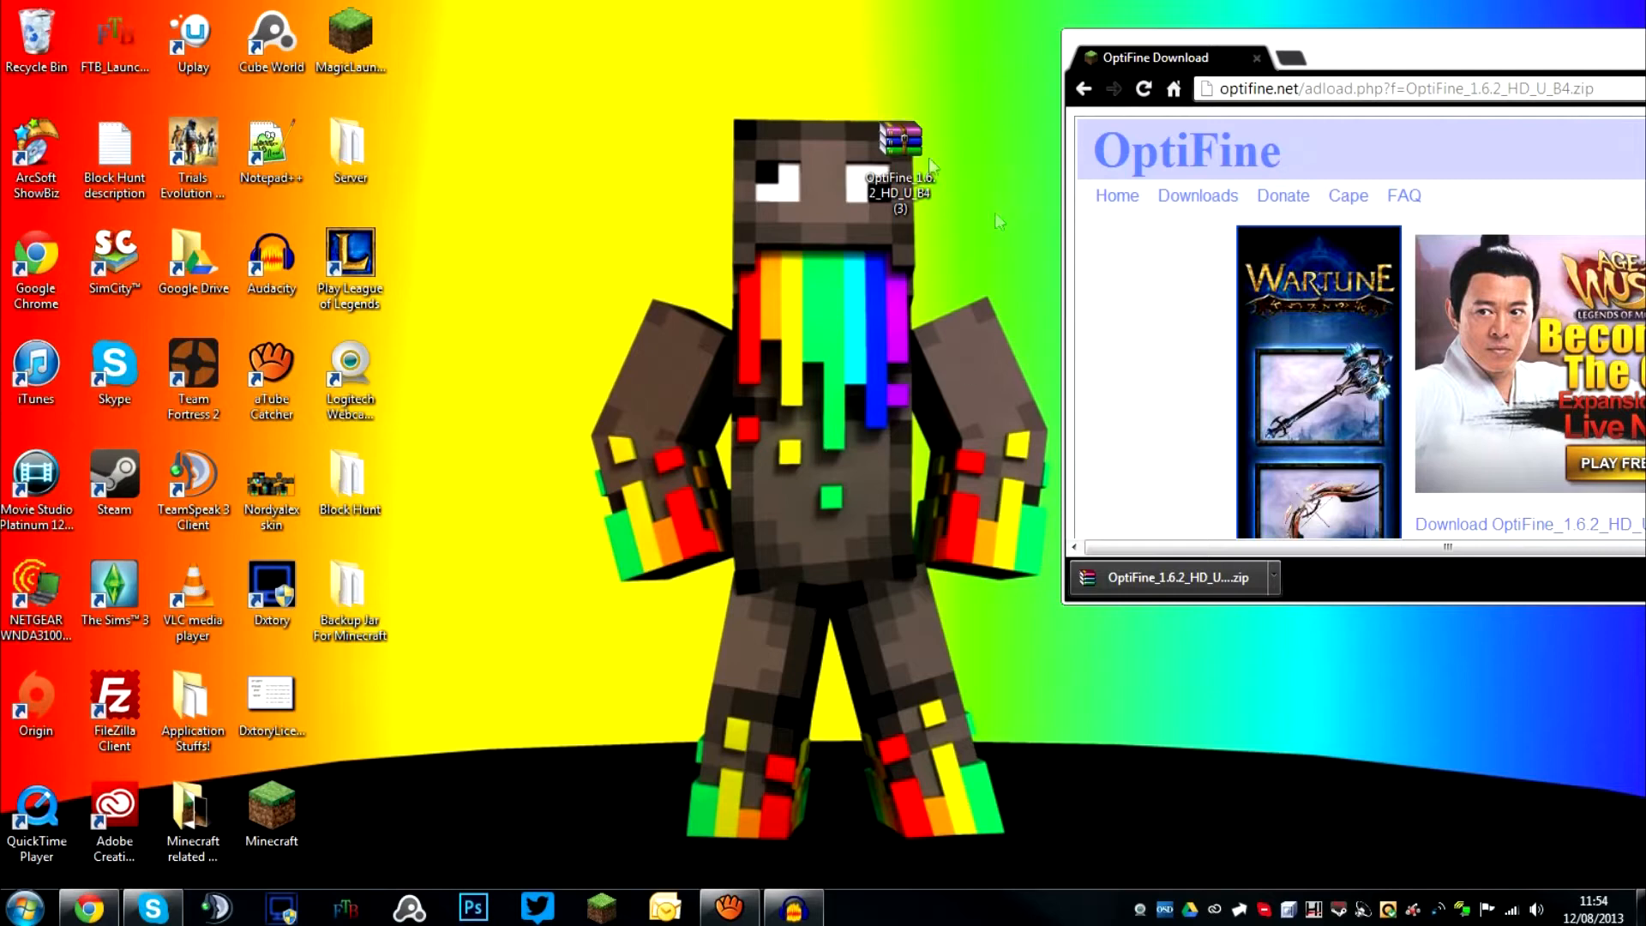
pyautogui.moveTo(1410, 59); pyautogui.dragTo(869, 281)
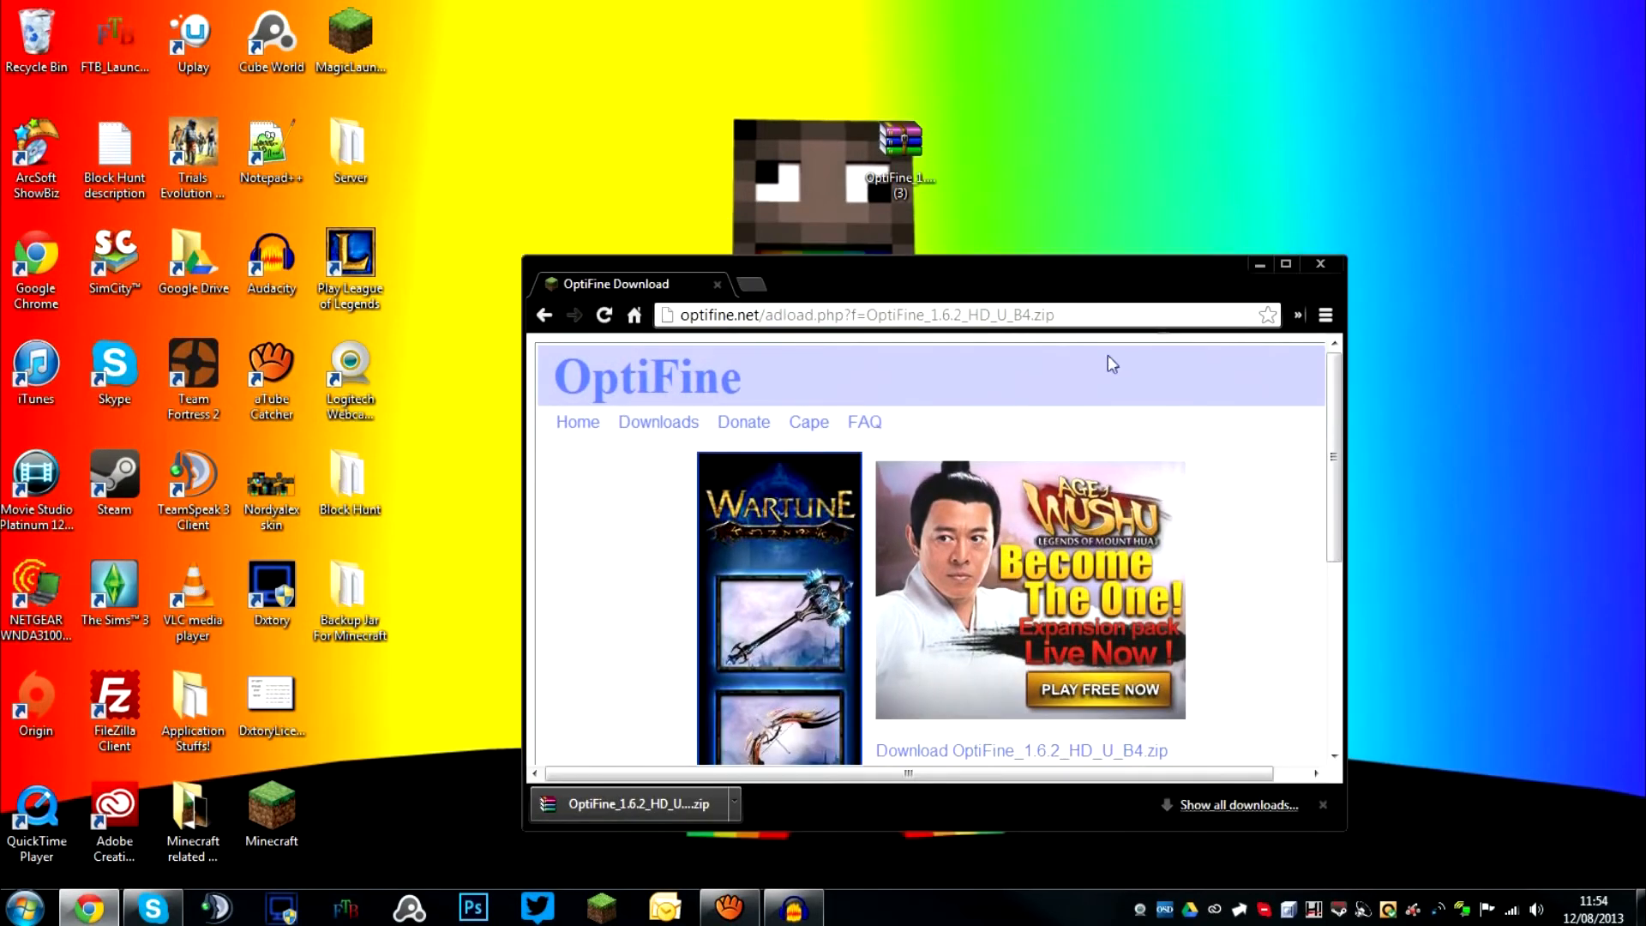
pyautogui.click(1263, 266)
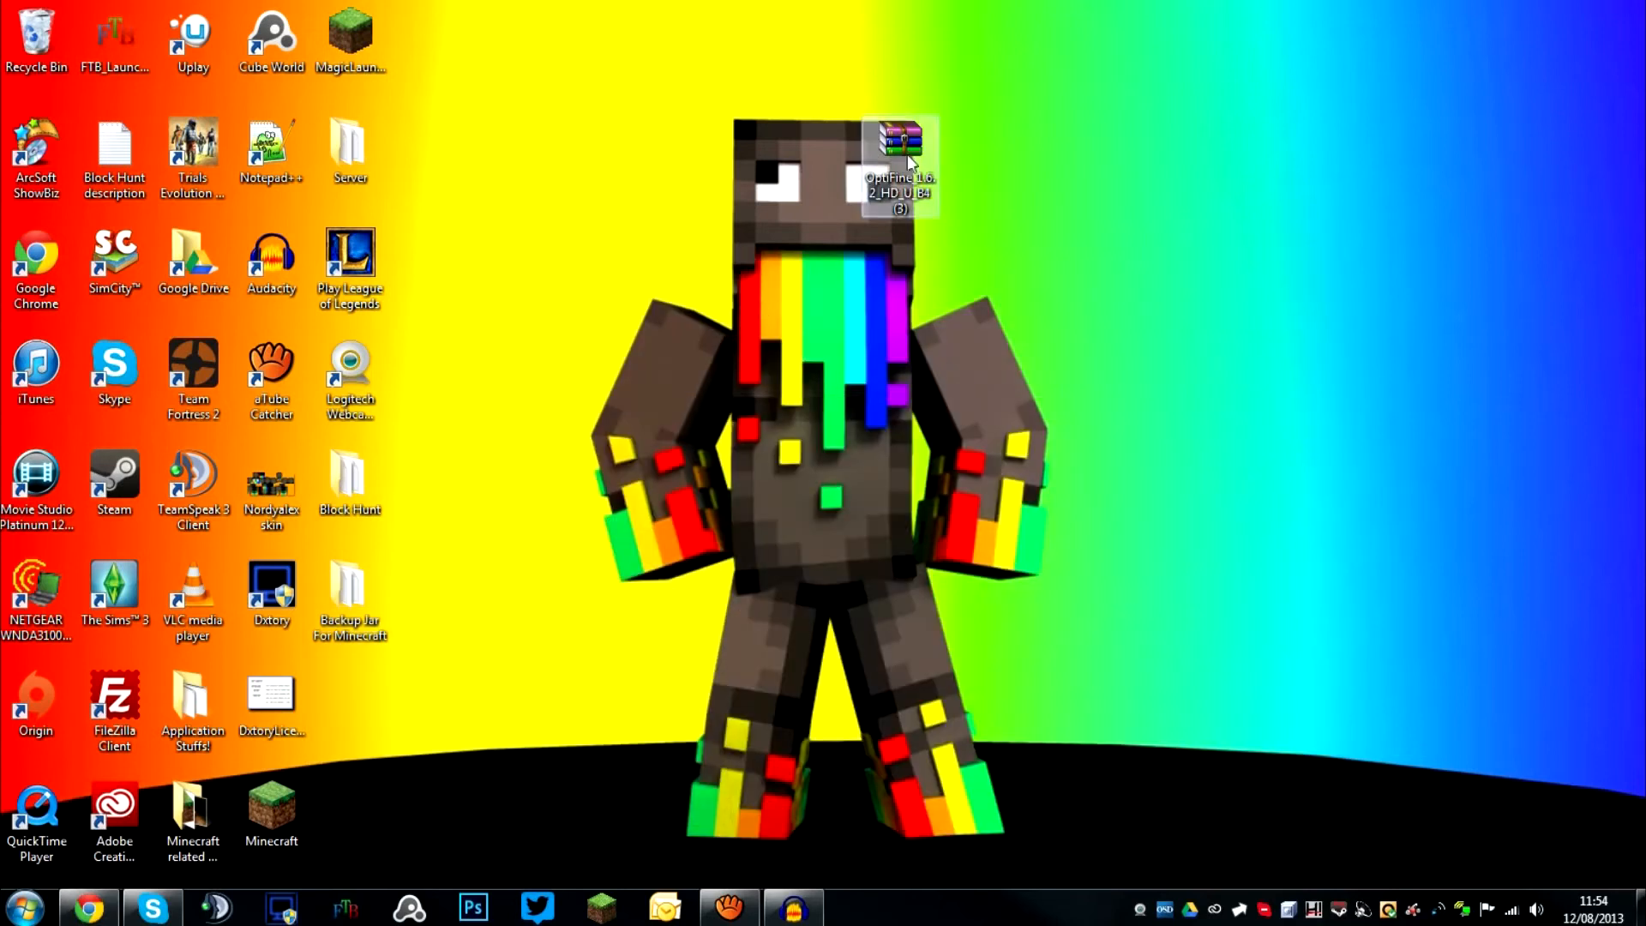
pyautogui.moveTo(900, 142); pyautogui.dragTo(1057, 141)
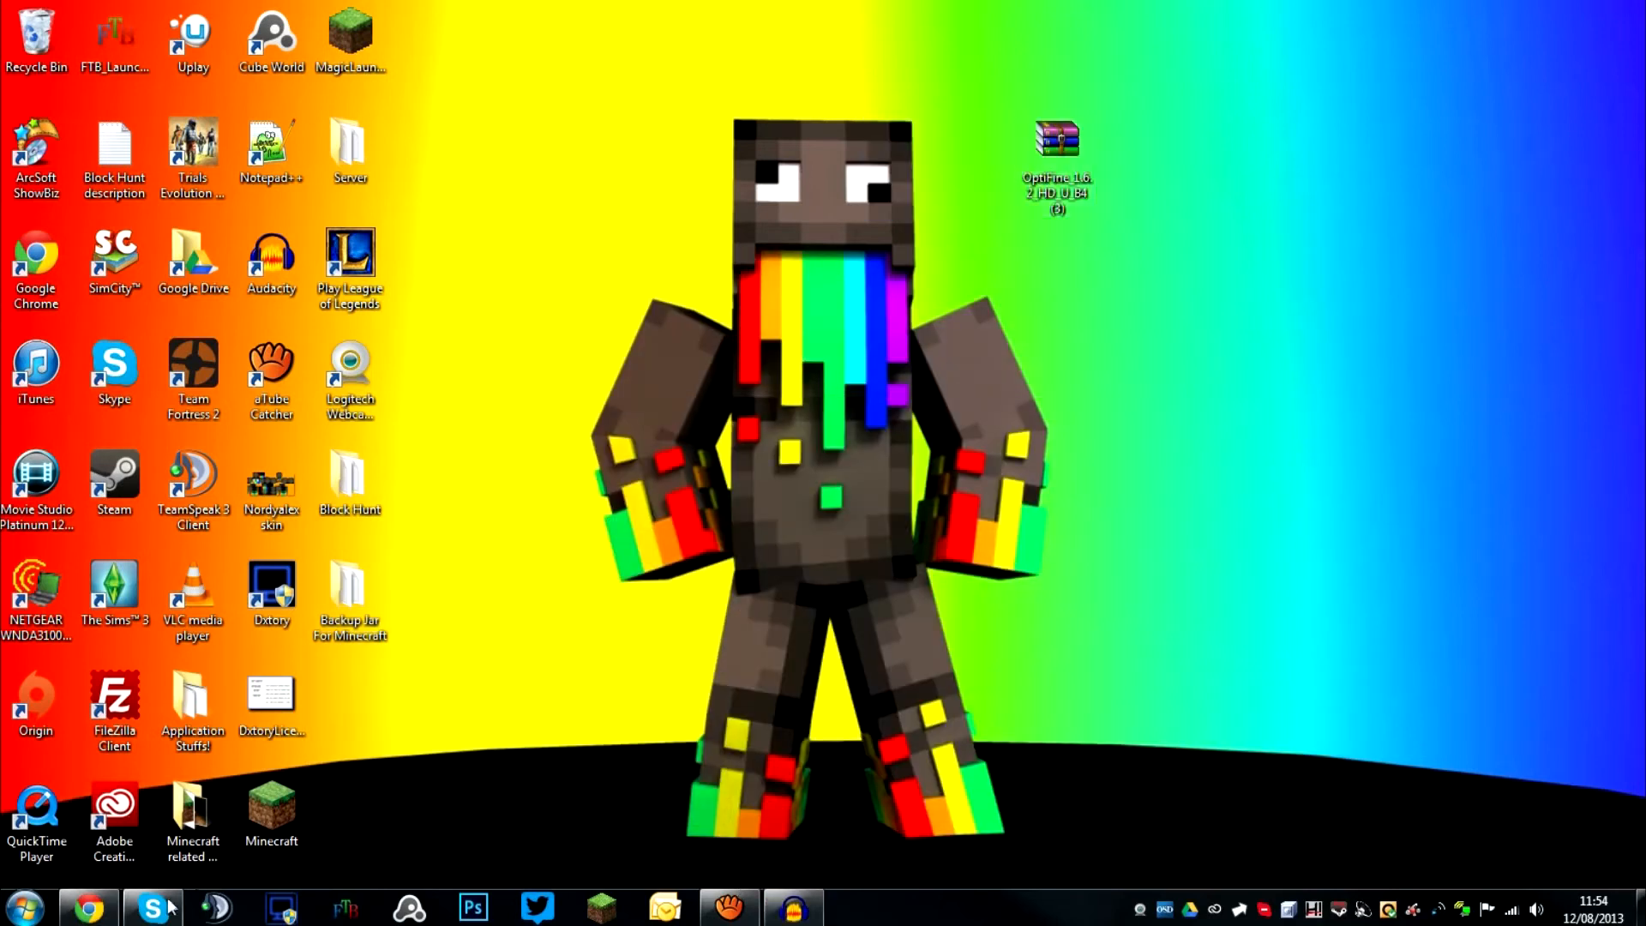
# Open the versions folder inside .minecraft in the roaming AppData directory, with the window snapped to half of the screen
pyautogui.press('super+r')
pyautogui.press('Return')
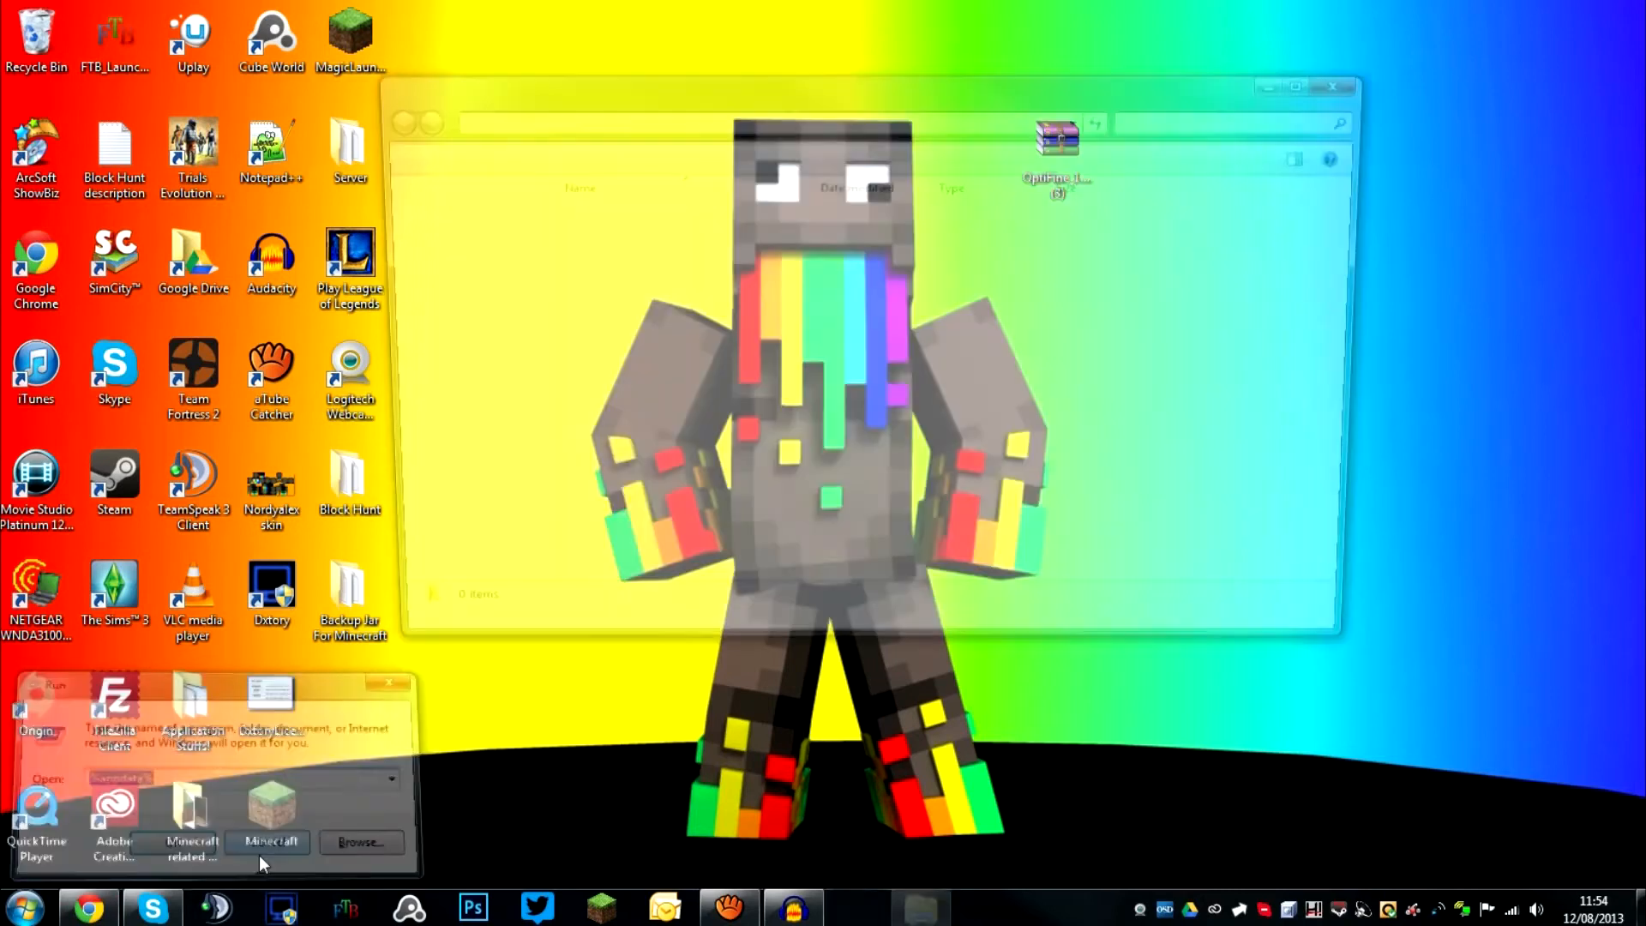
pyautogui.doubleClick(674, 211)
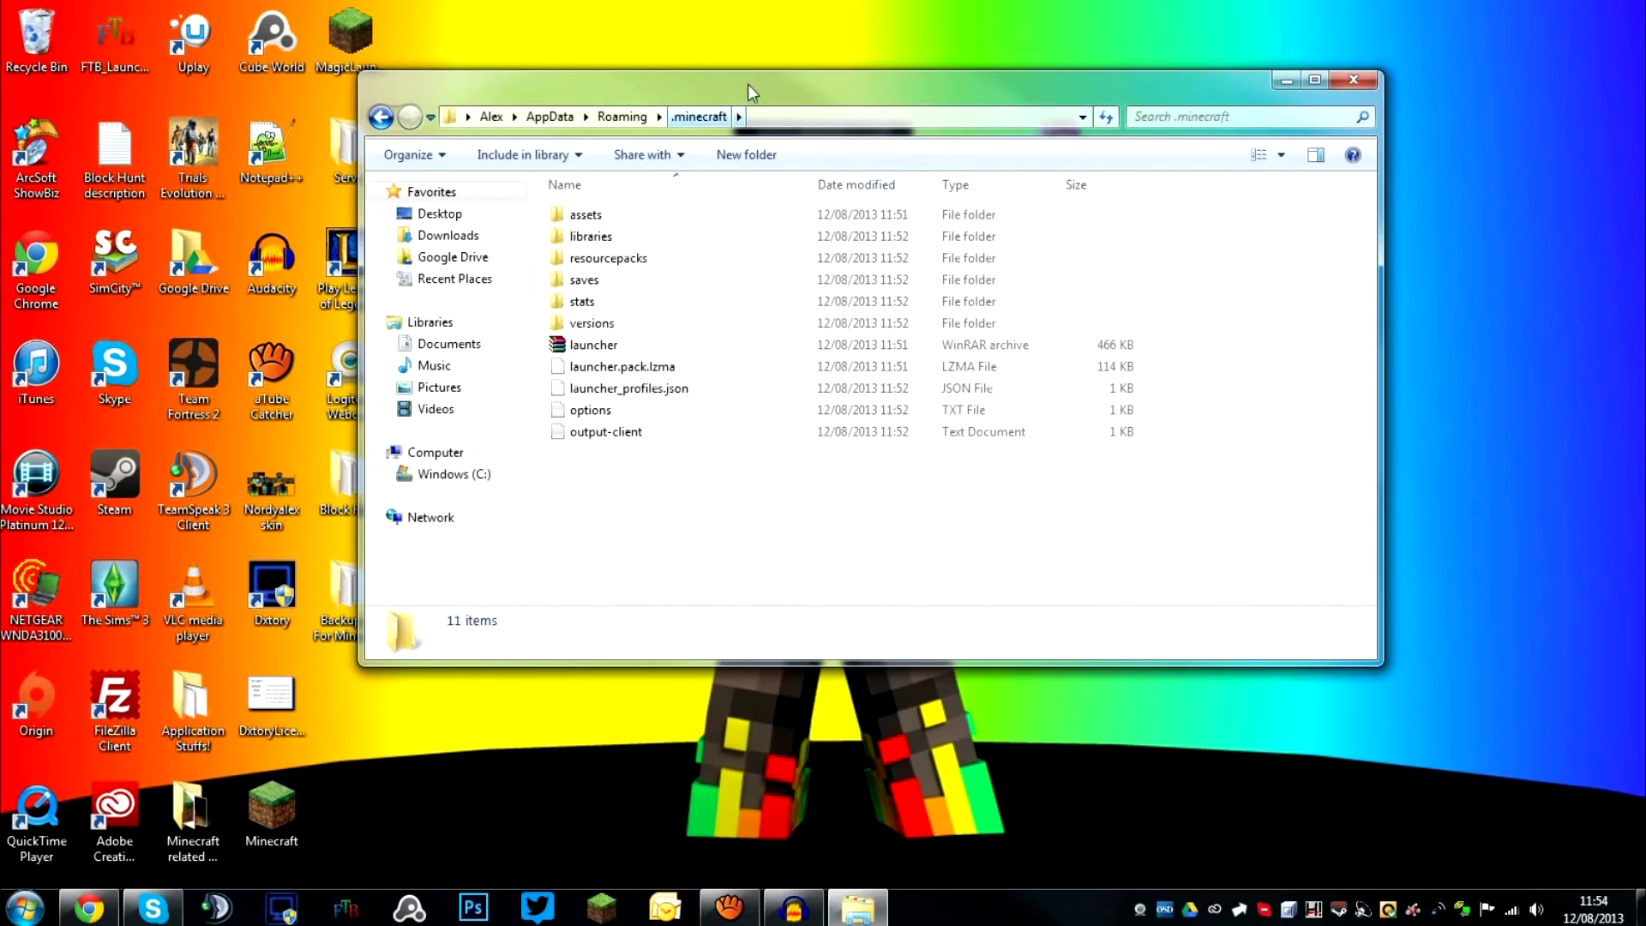
pyautogui.moveTo(747, 84); pyautogui.dragTo(1, 90)
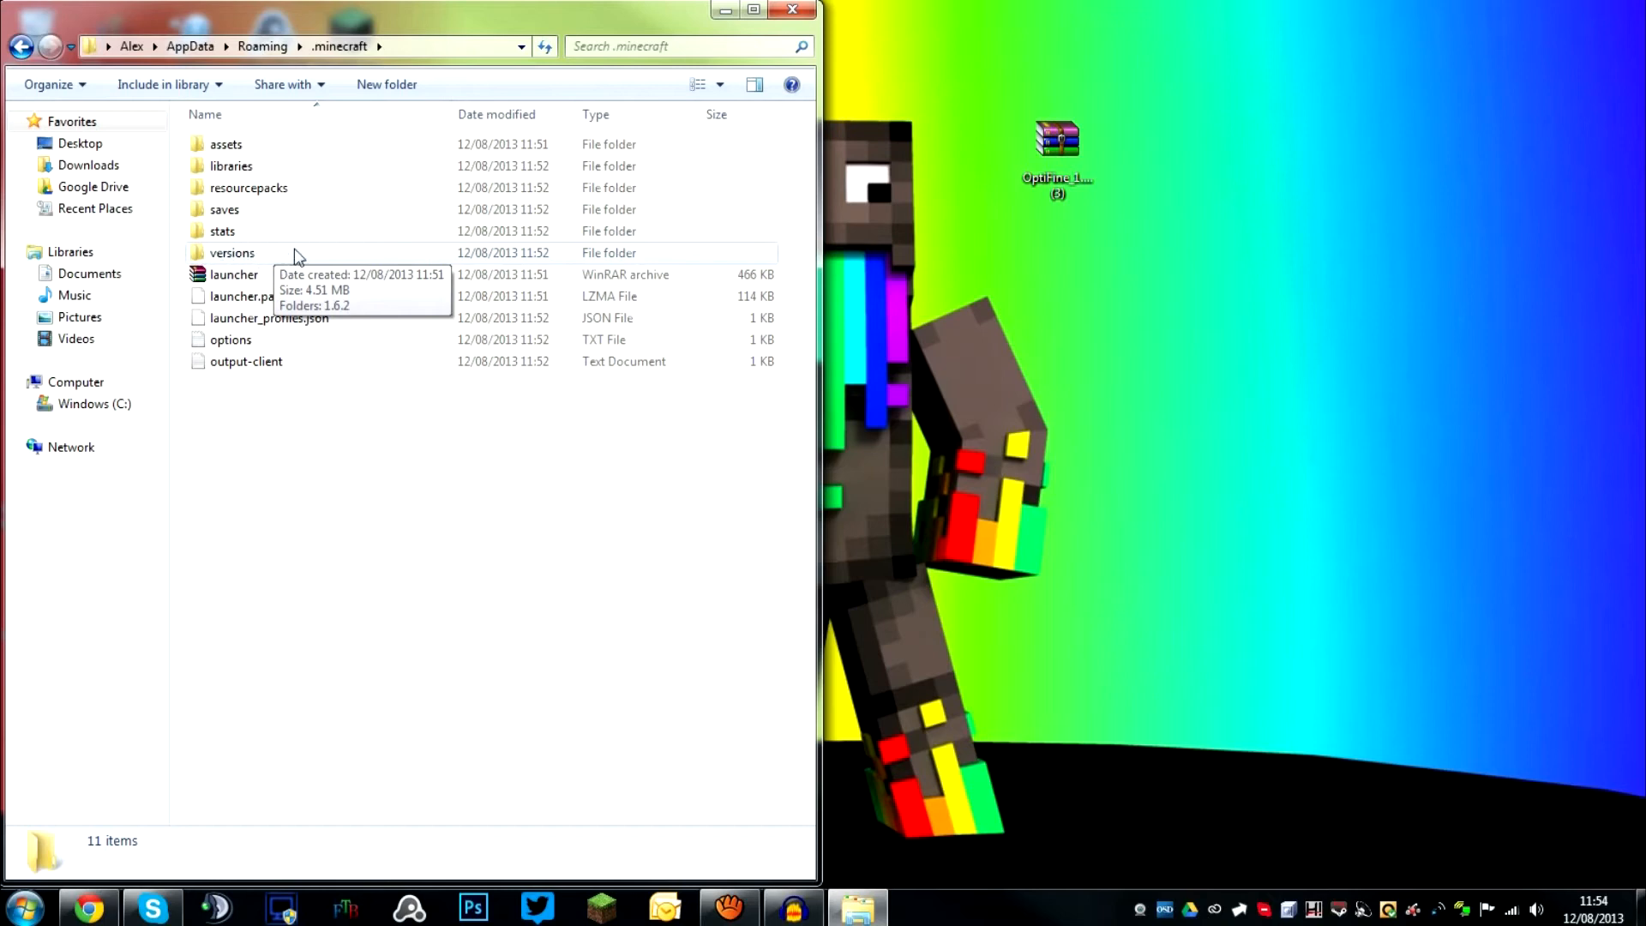
pyautogui.doubleClick(233, 253)
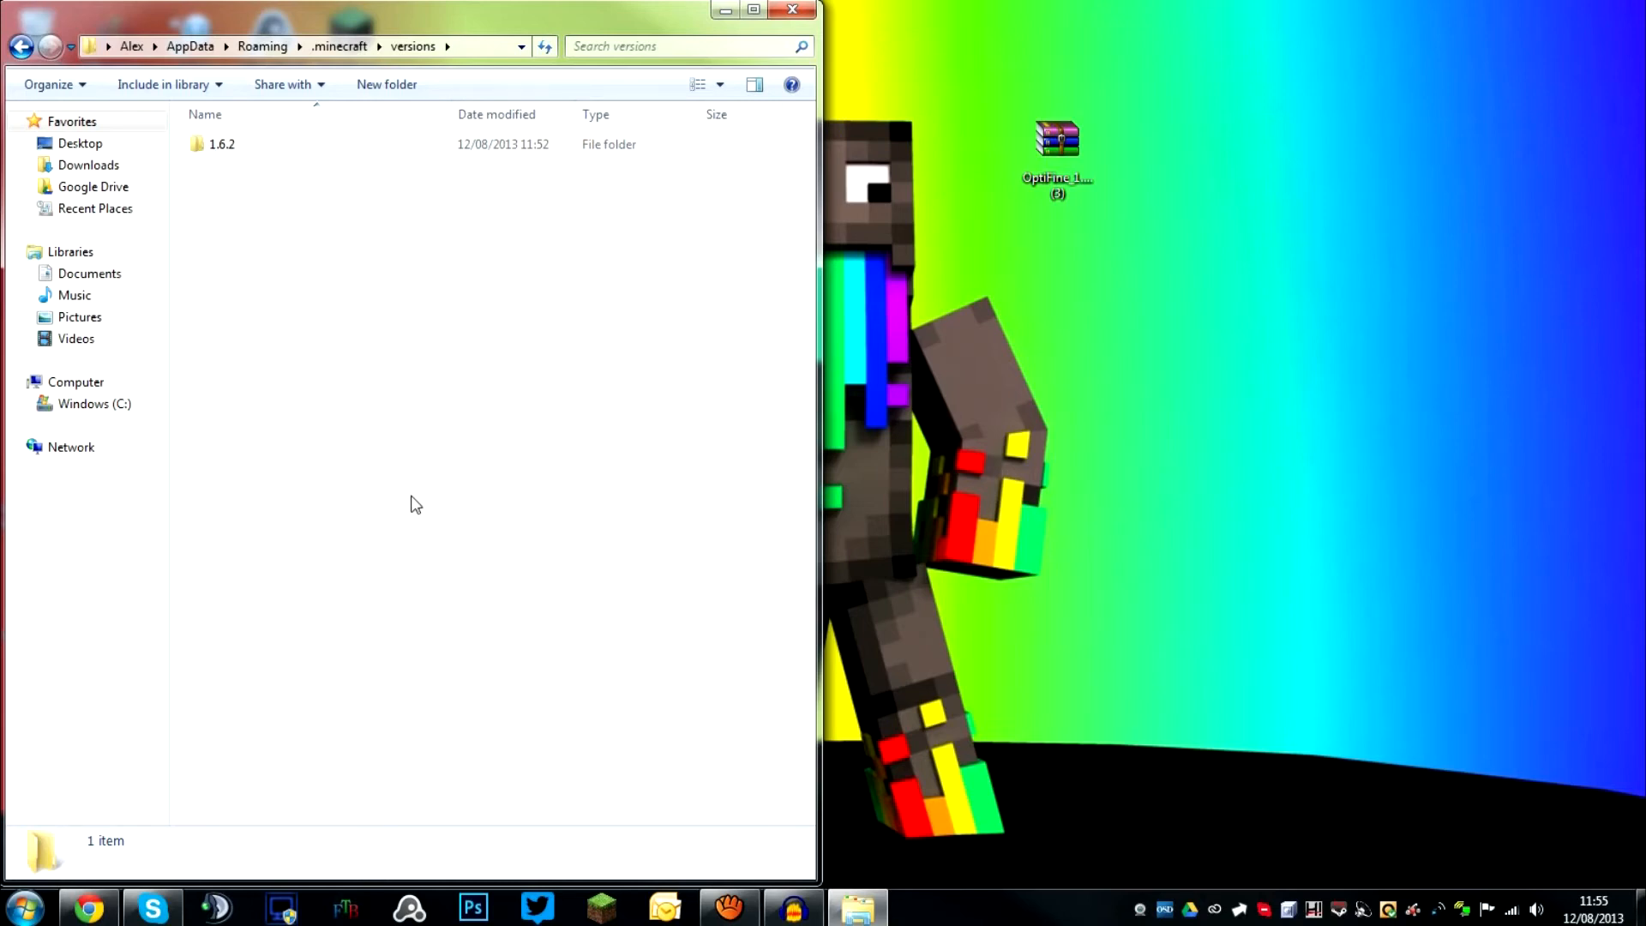
# Duplicate the 1.6.2 folder within the versions folder
pyautogui.rightClick(211, 148)
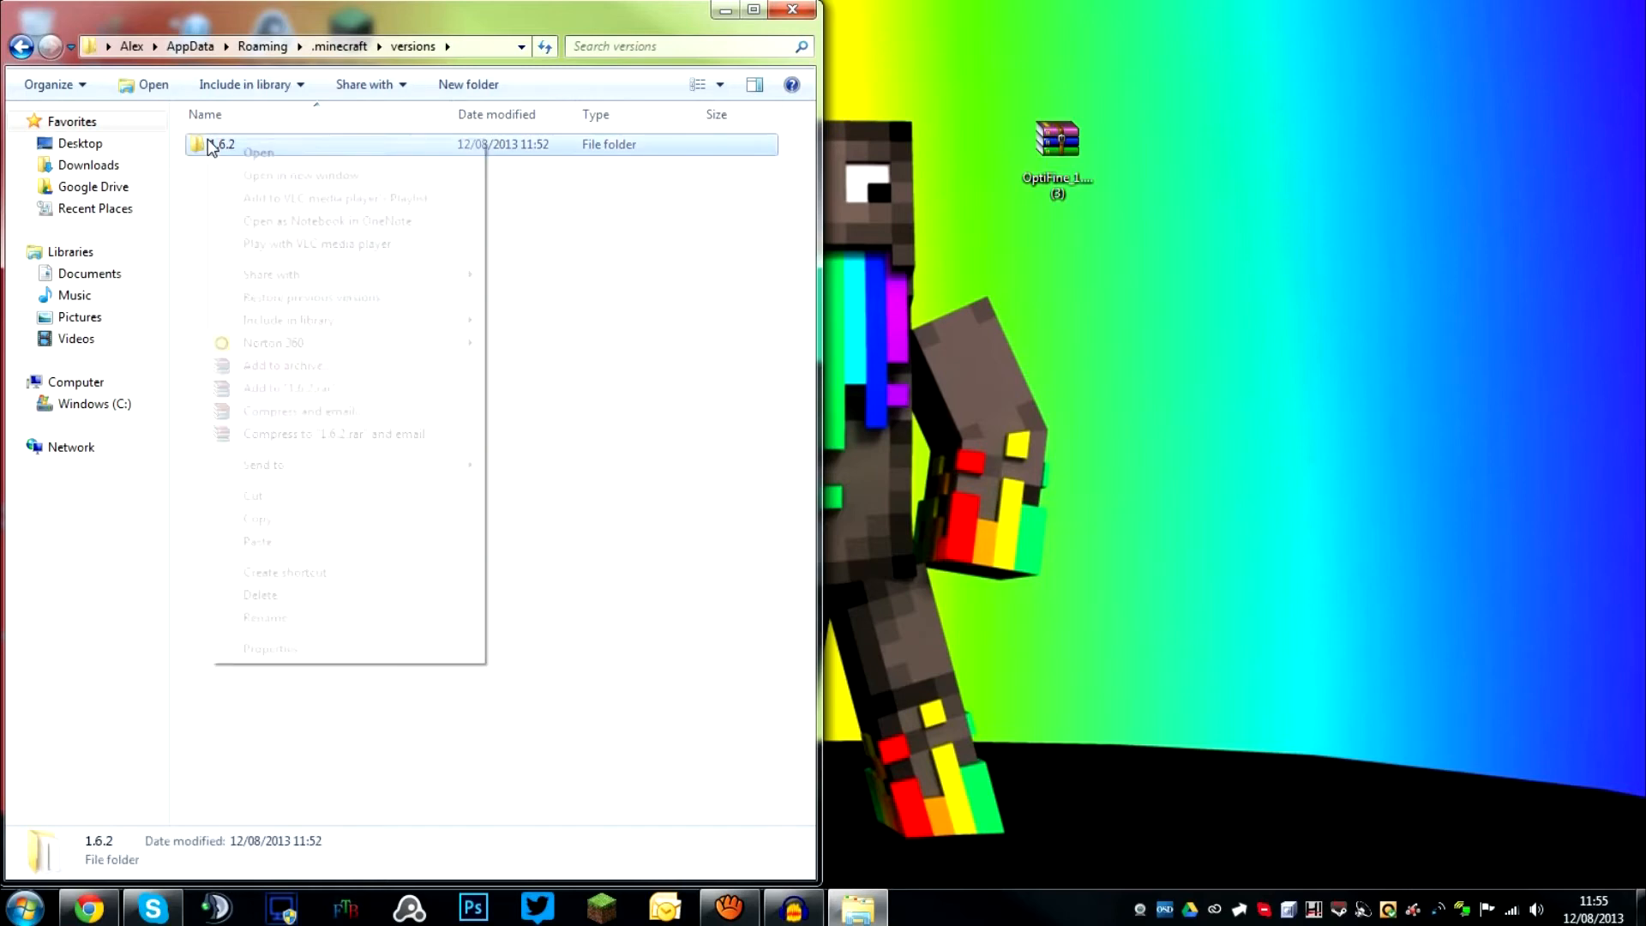
pyautogui.click(260, 541)
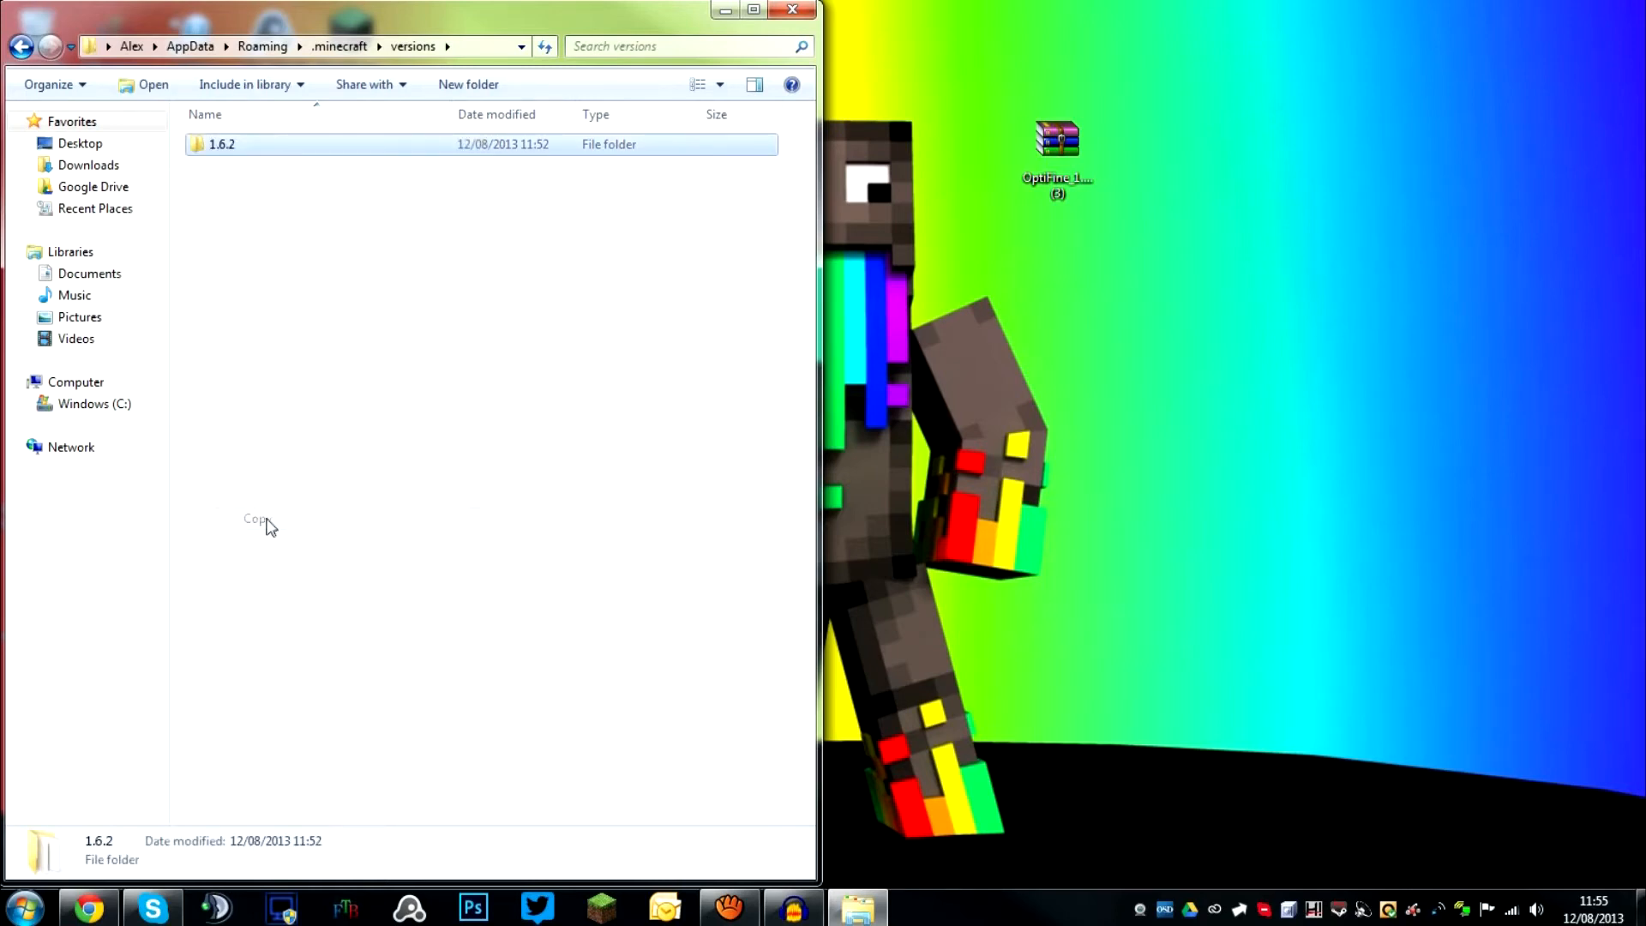
pyautogui.click(262, 228)
pyautogui.rightClick(349, 315)
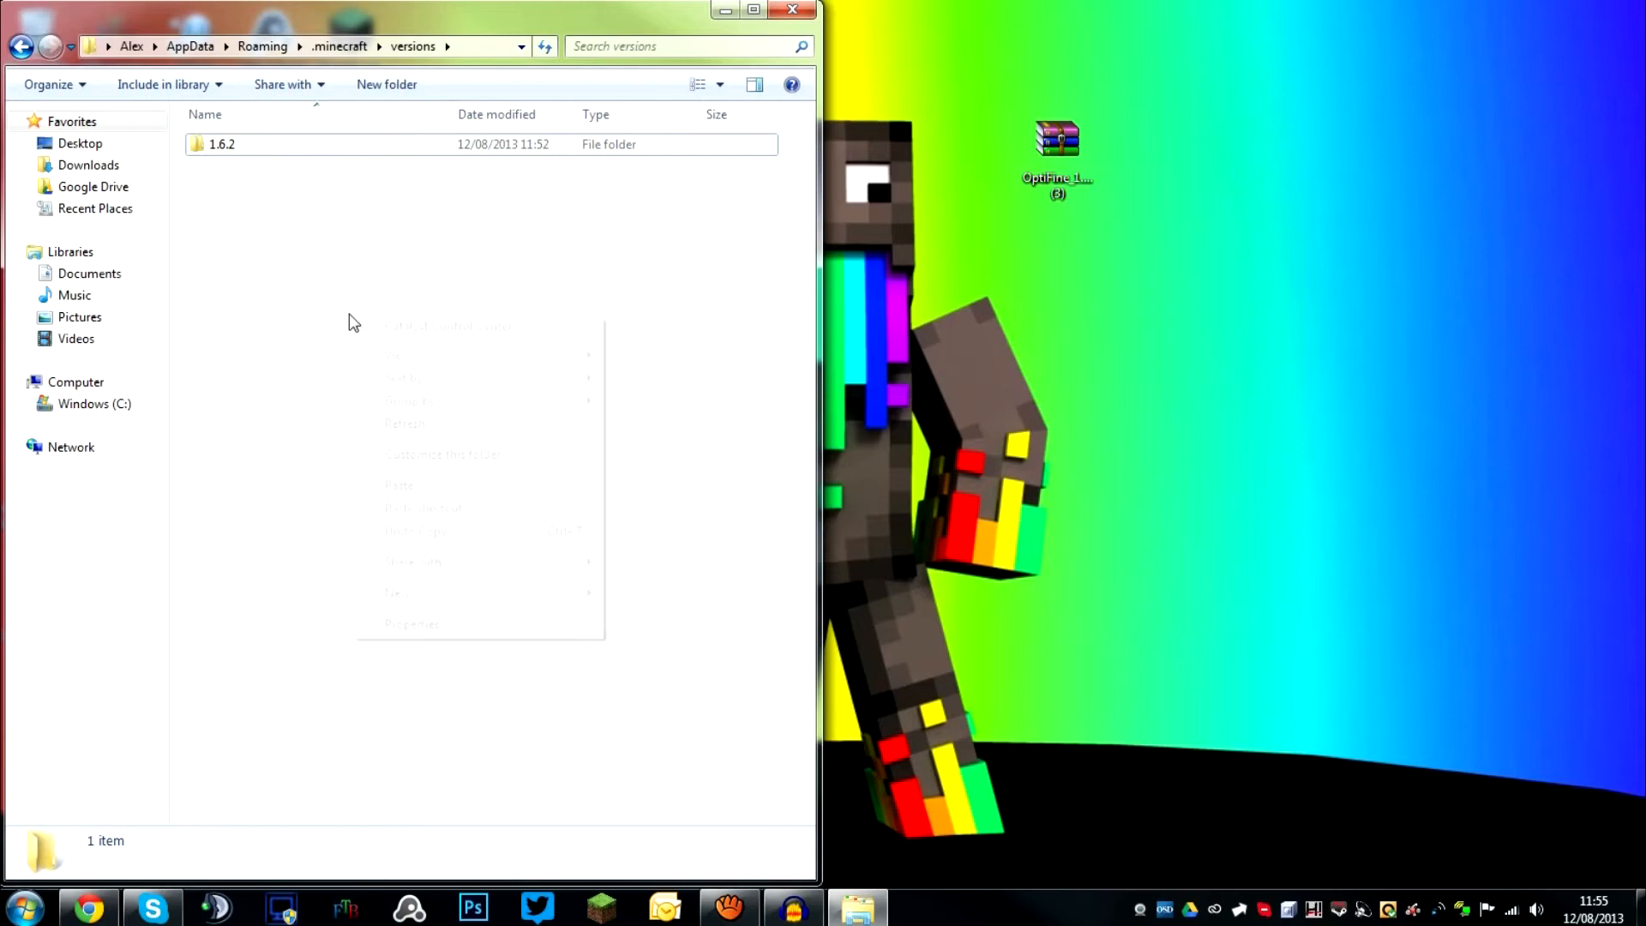
pyautogui.click(427, 498)
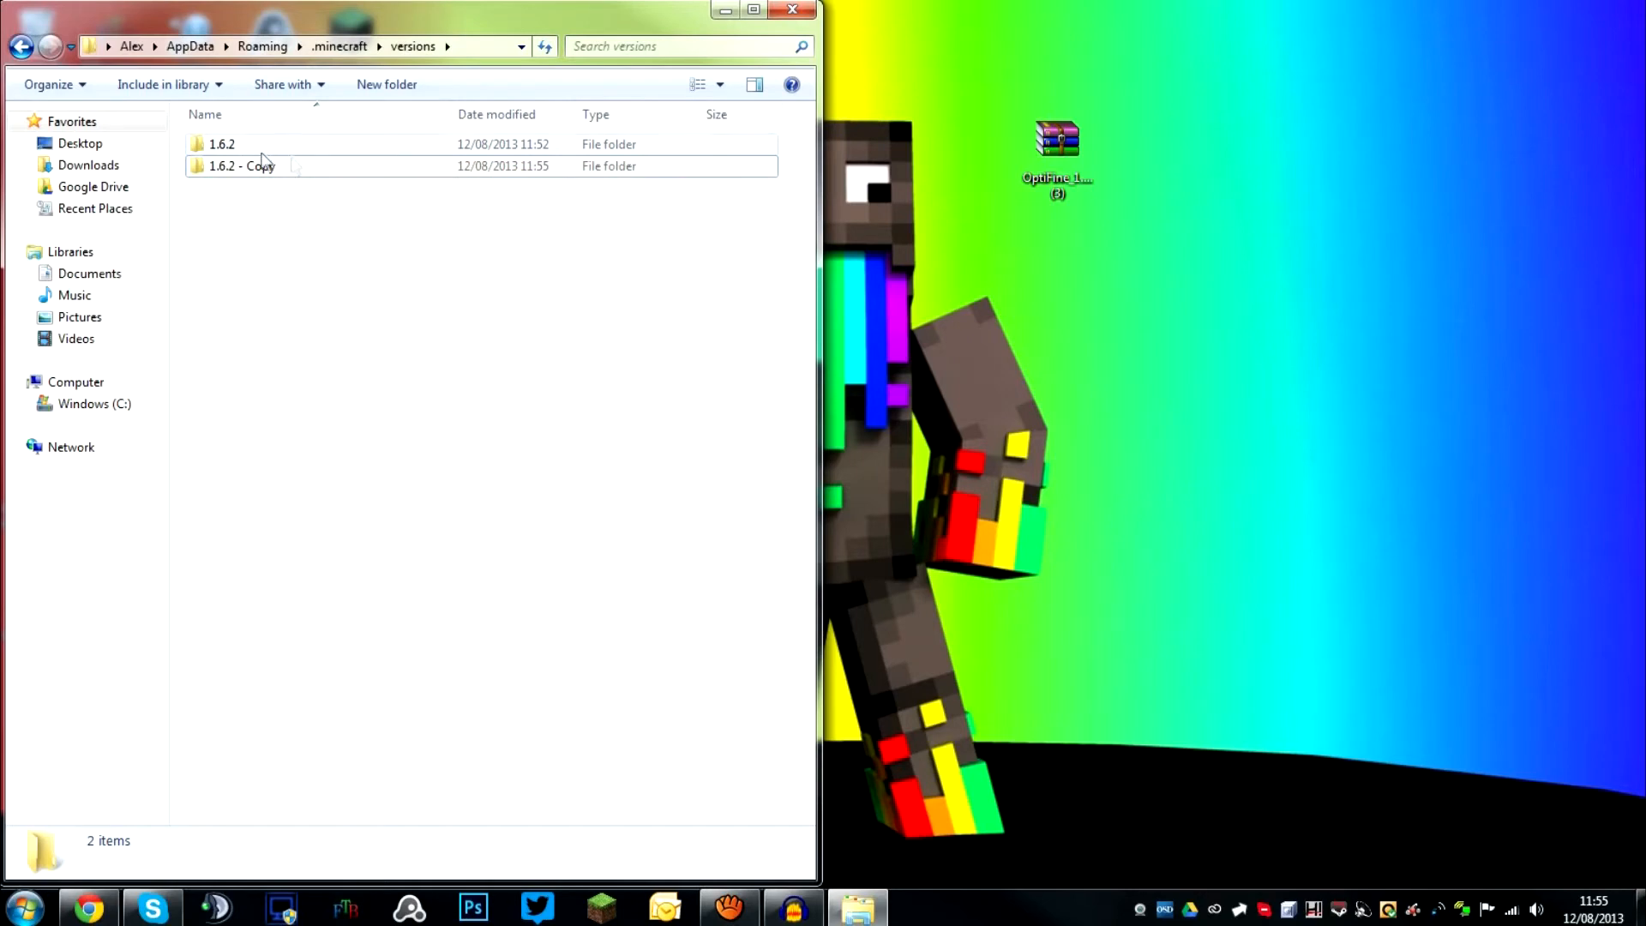
# Rename the copied 1.6.2 folder as Optifine
pyautogui.rightClick(239, 174)
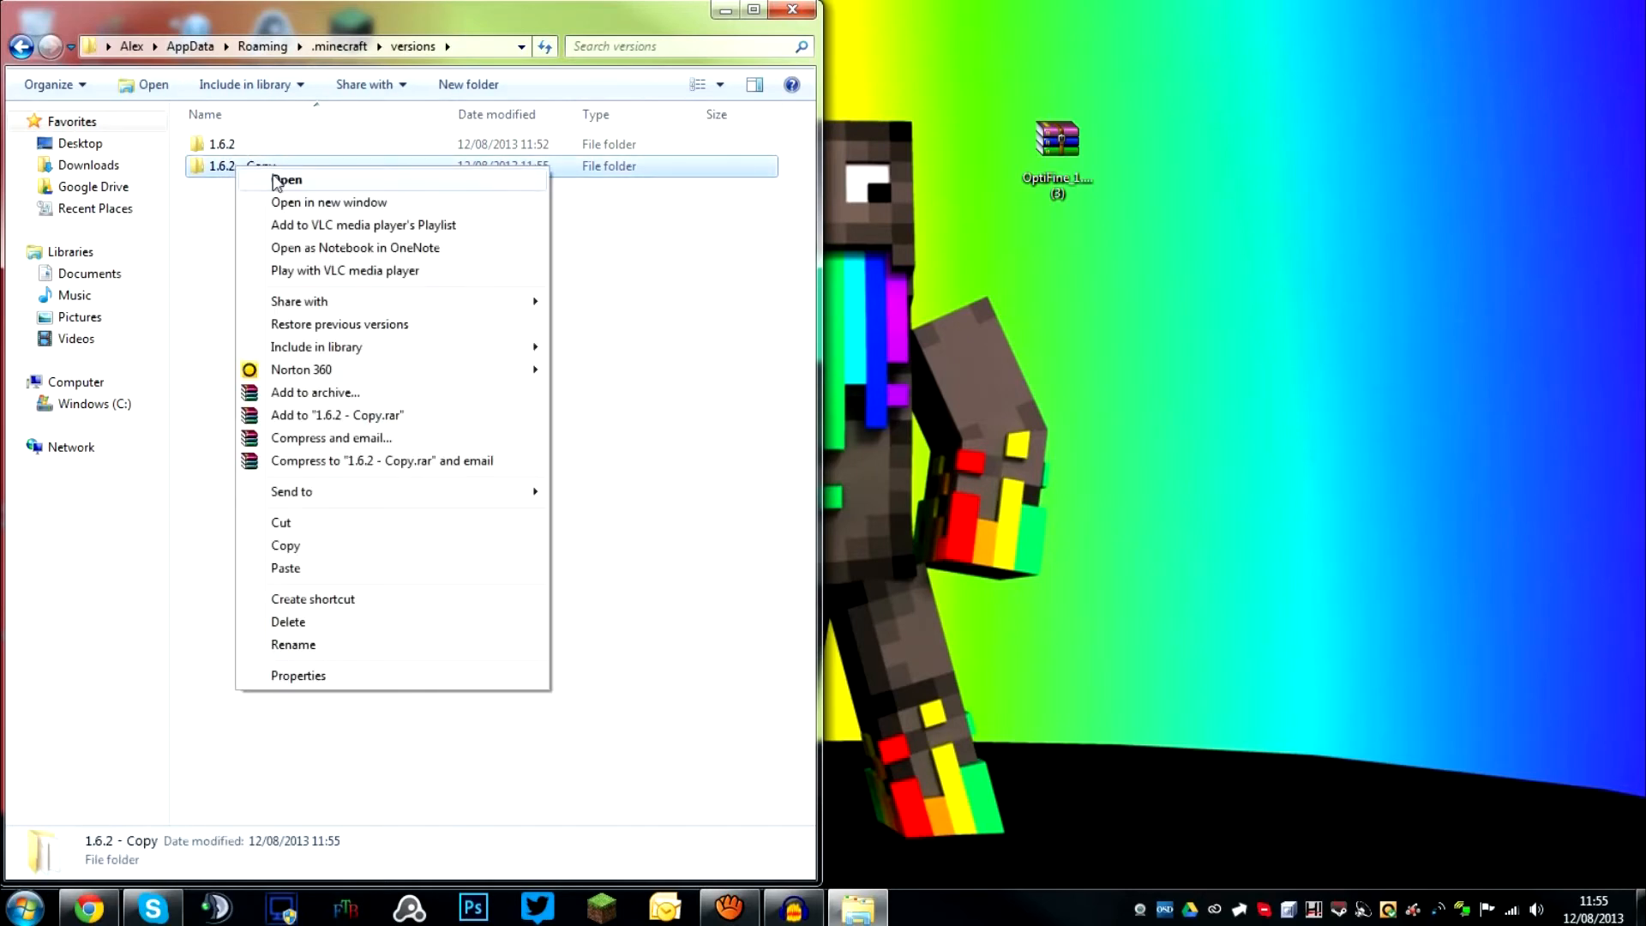
pyautogui.click(296, 643)
pyautogui.write('Optifine')
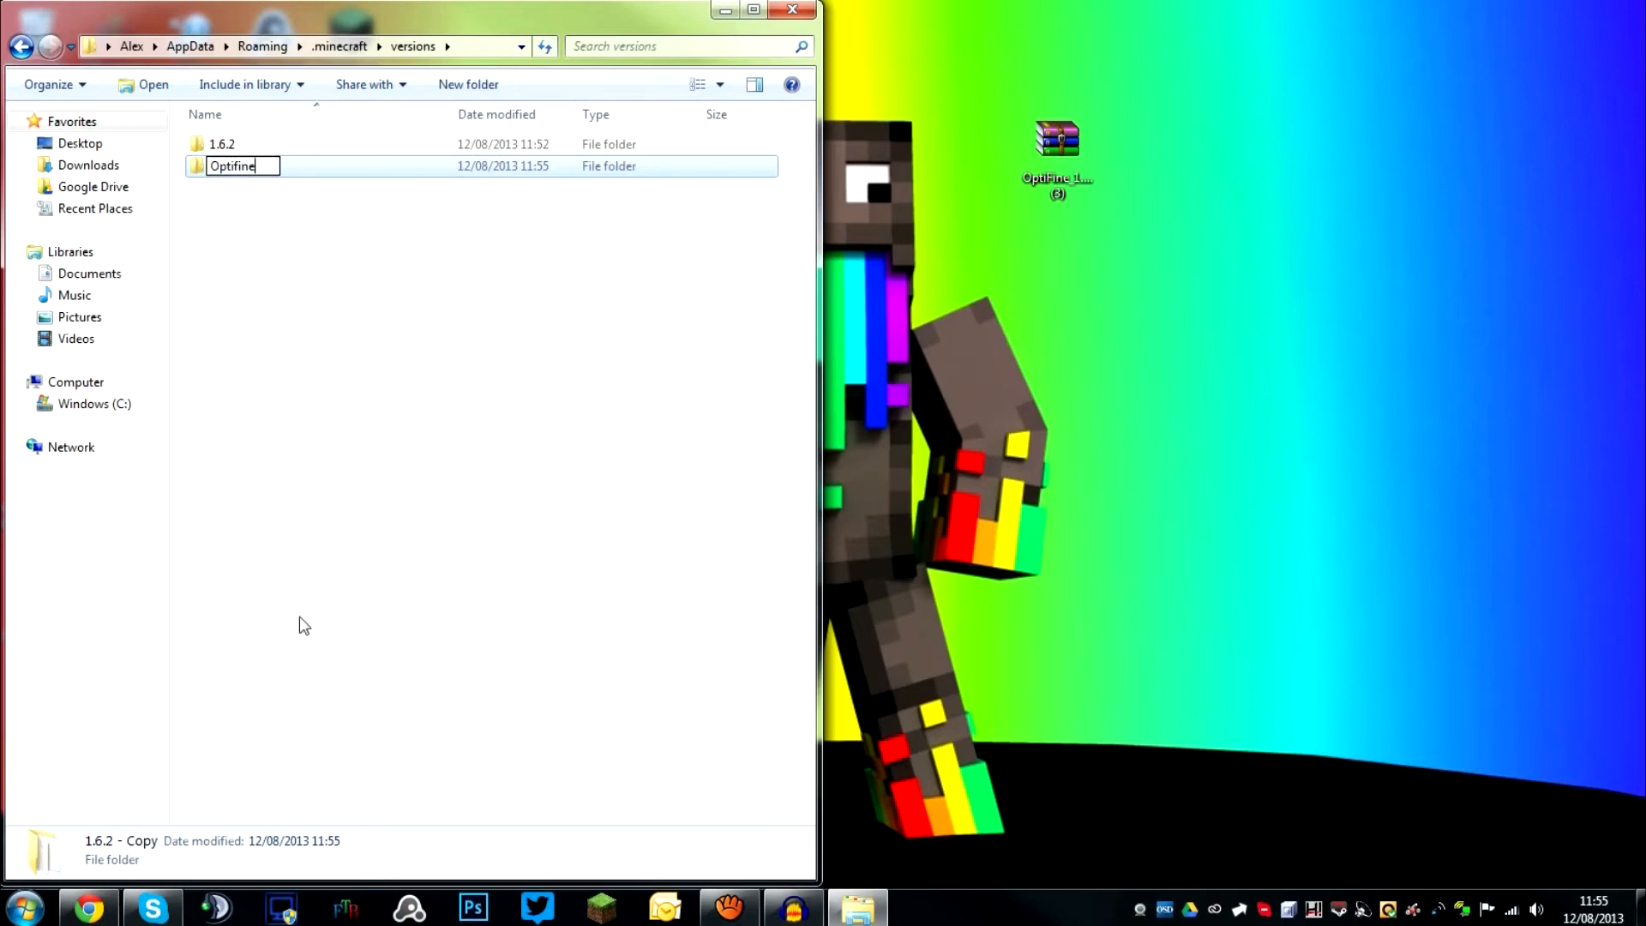
pyautogui.press('Return')
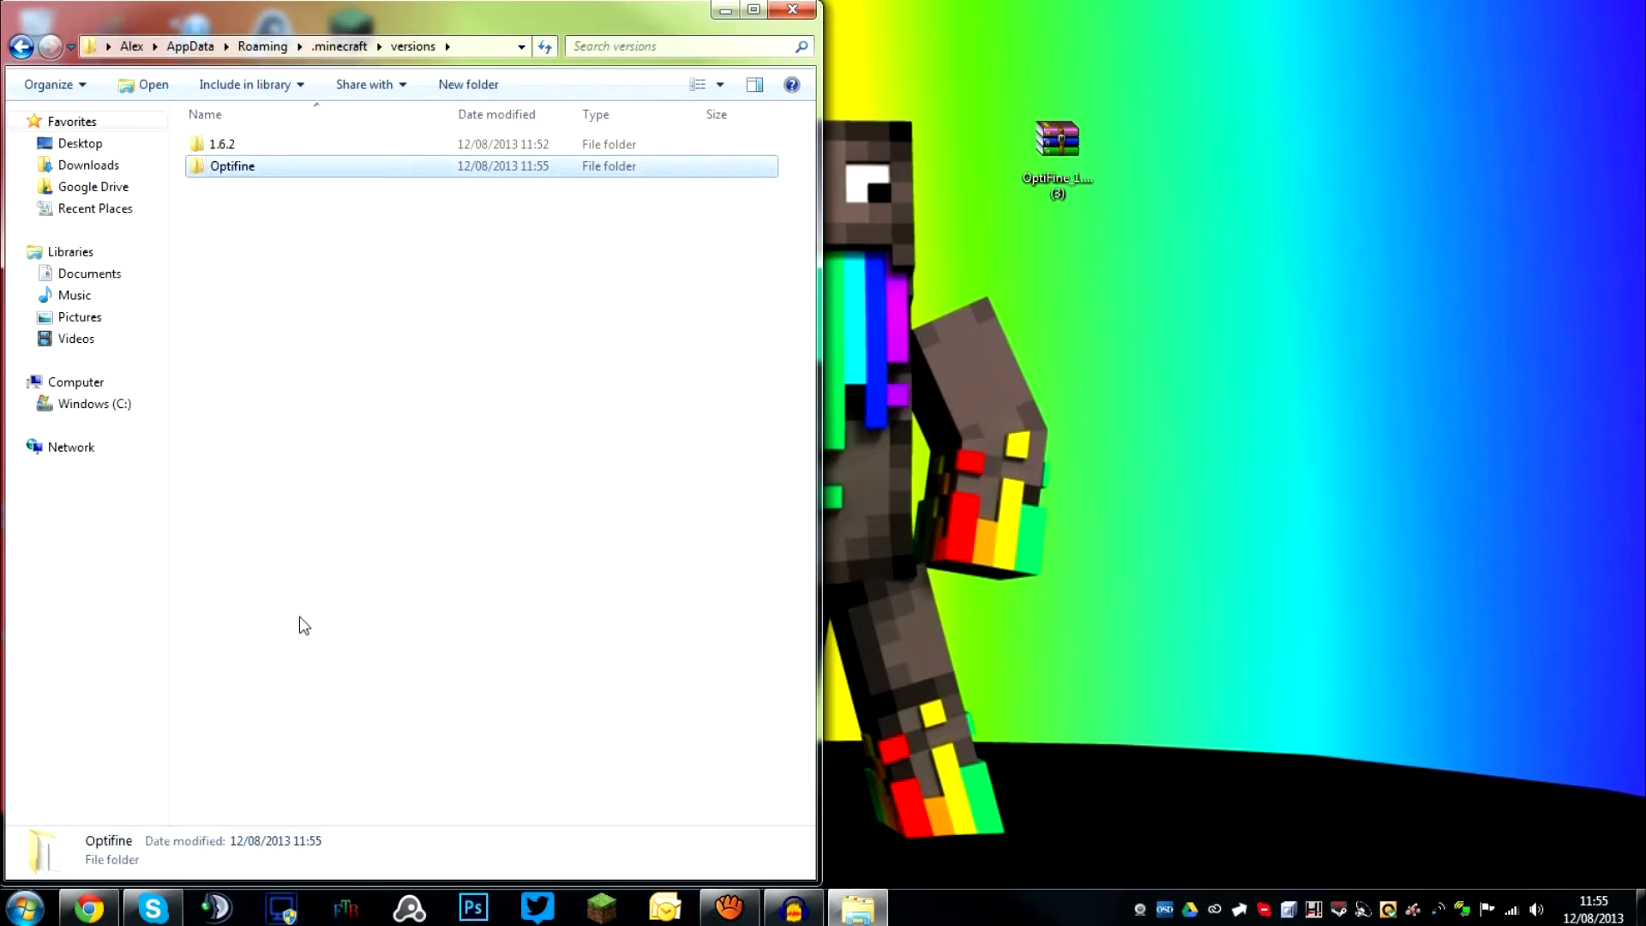
pyautogui.click(324, 617)
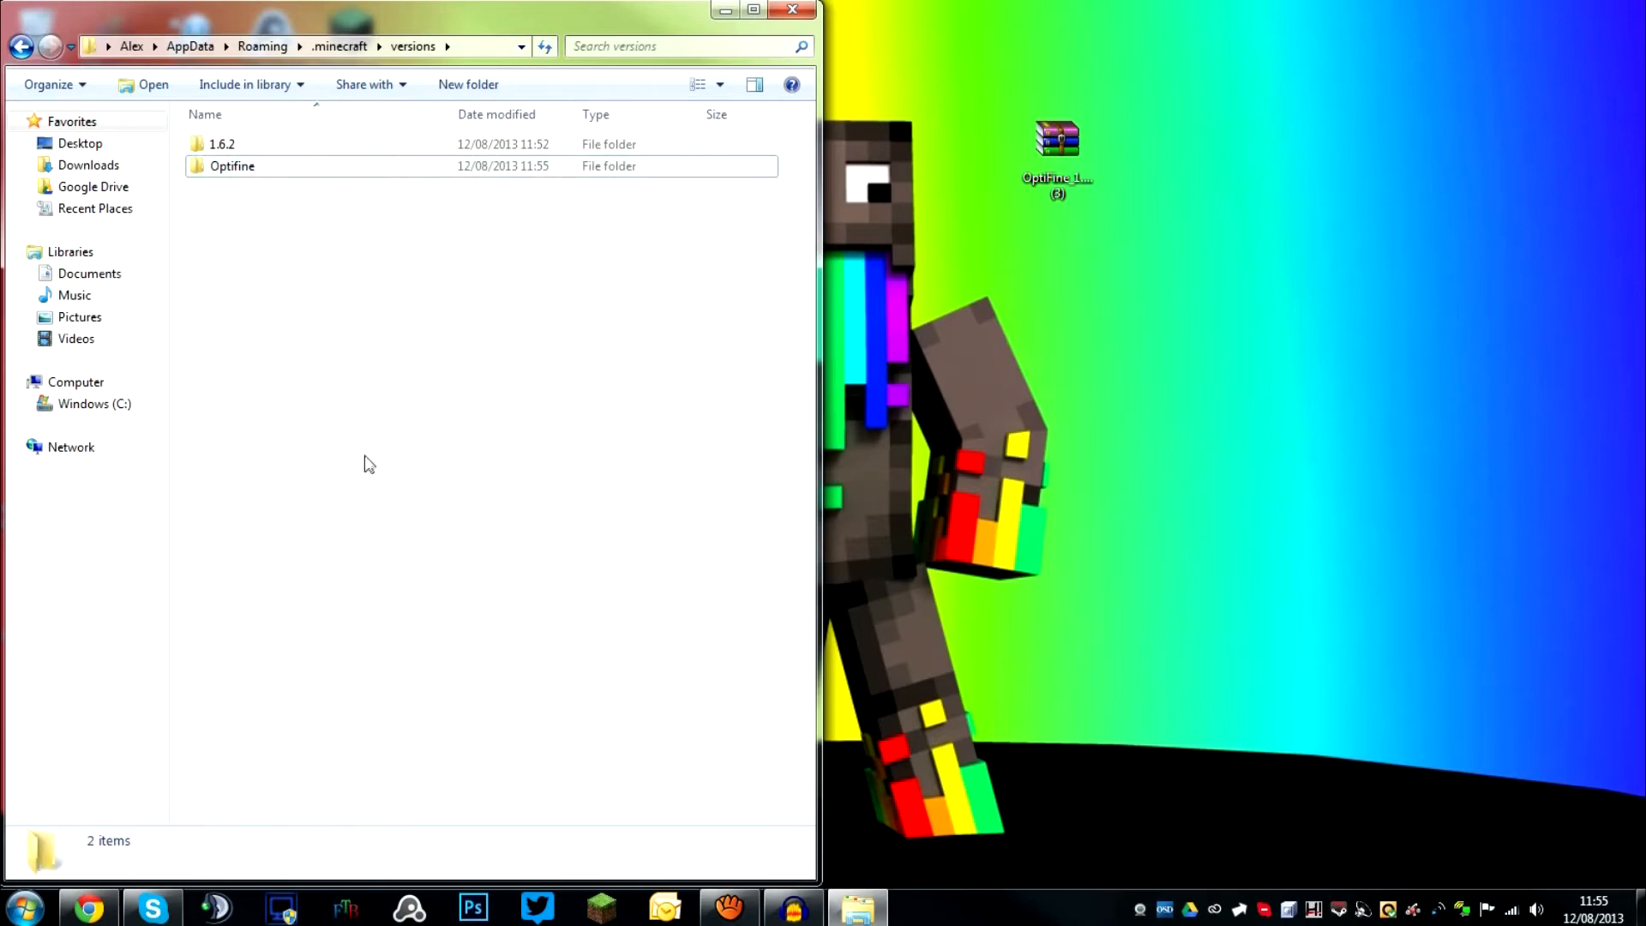
# Open the 1.6.2 jar from the Optifine folder in WinRAR, dismiss the licence reminder and snap the window to half the screen
pyautogui.doubleClick(258, 170)
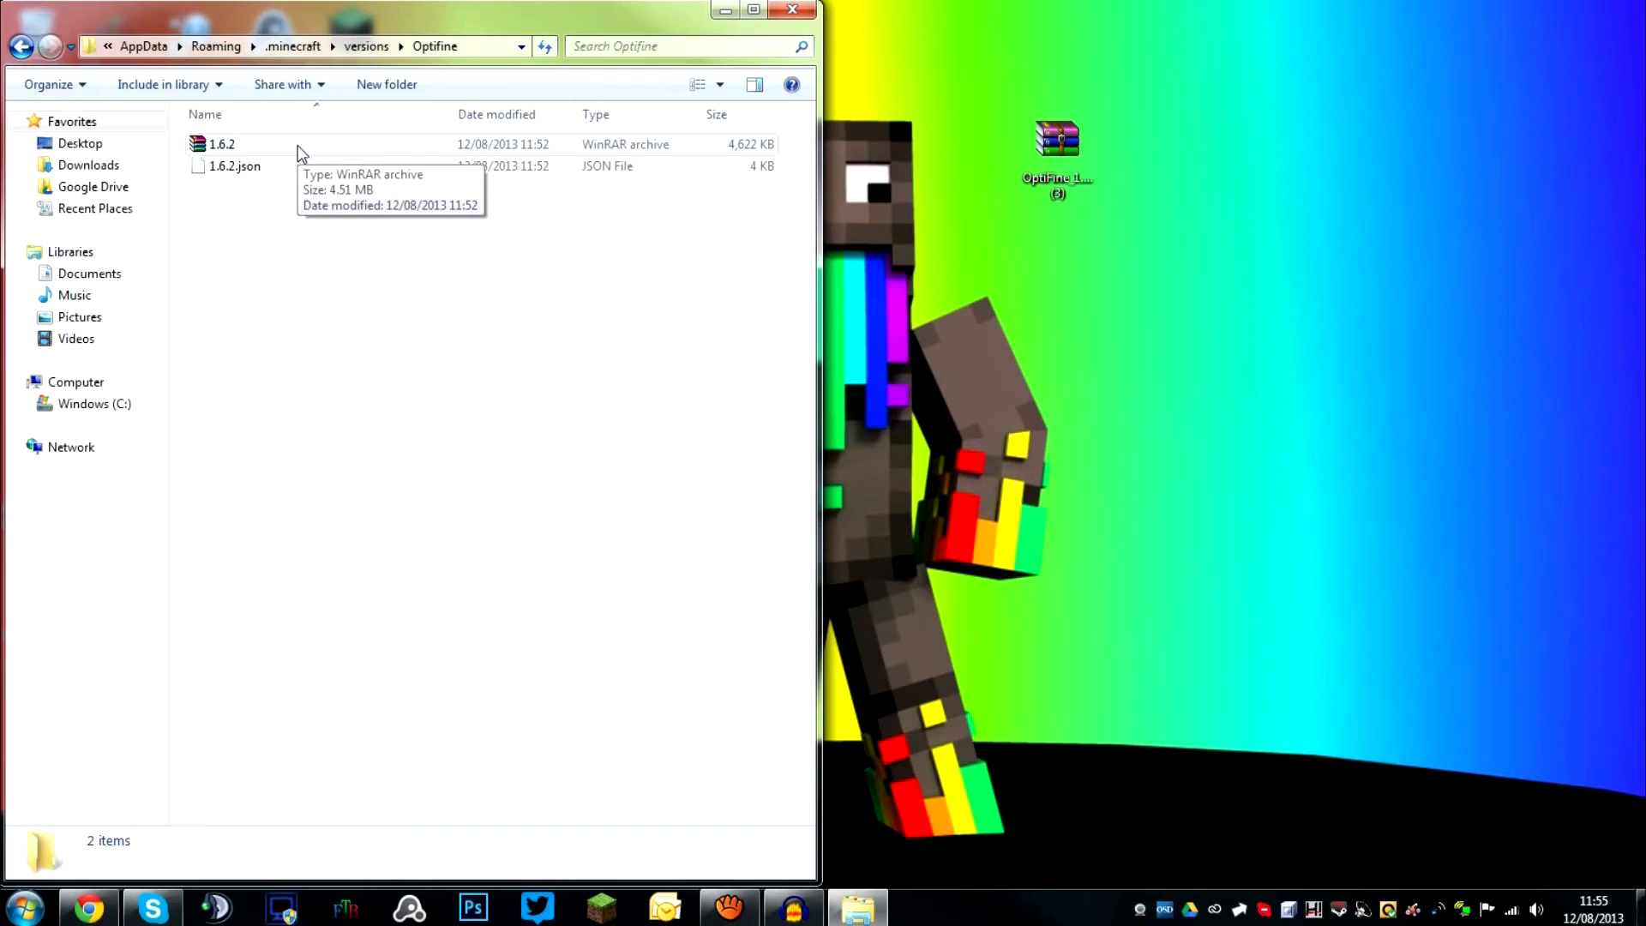
pyautogui.rightClick(221, 141)
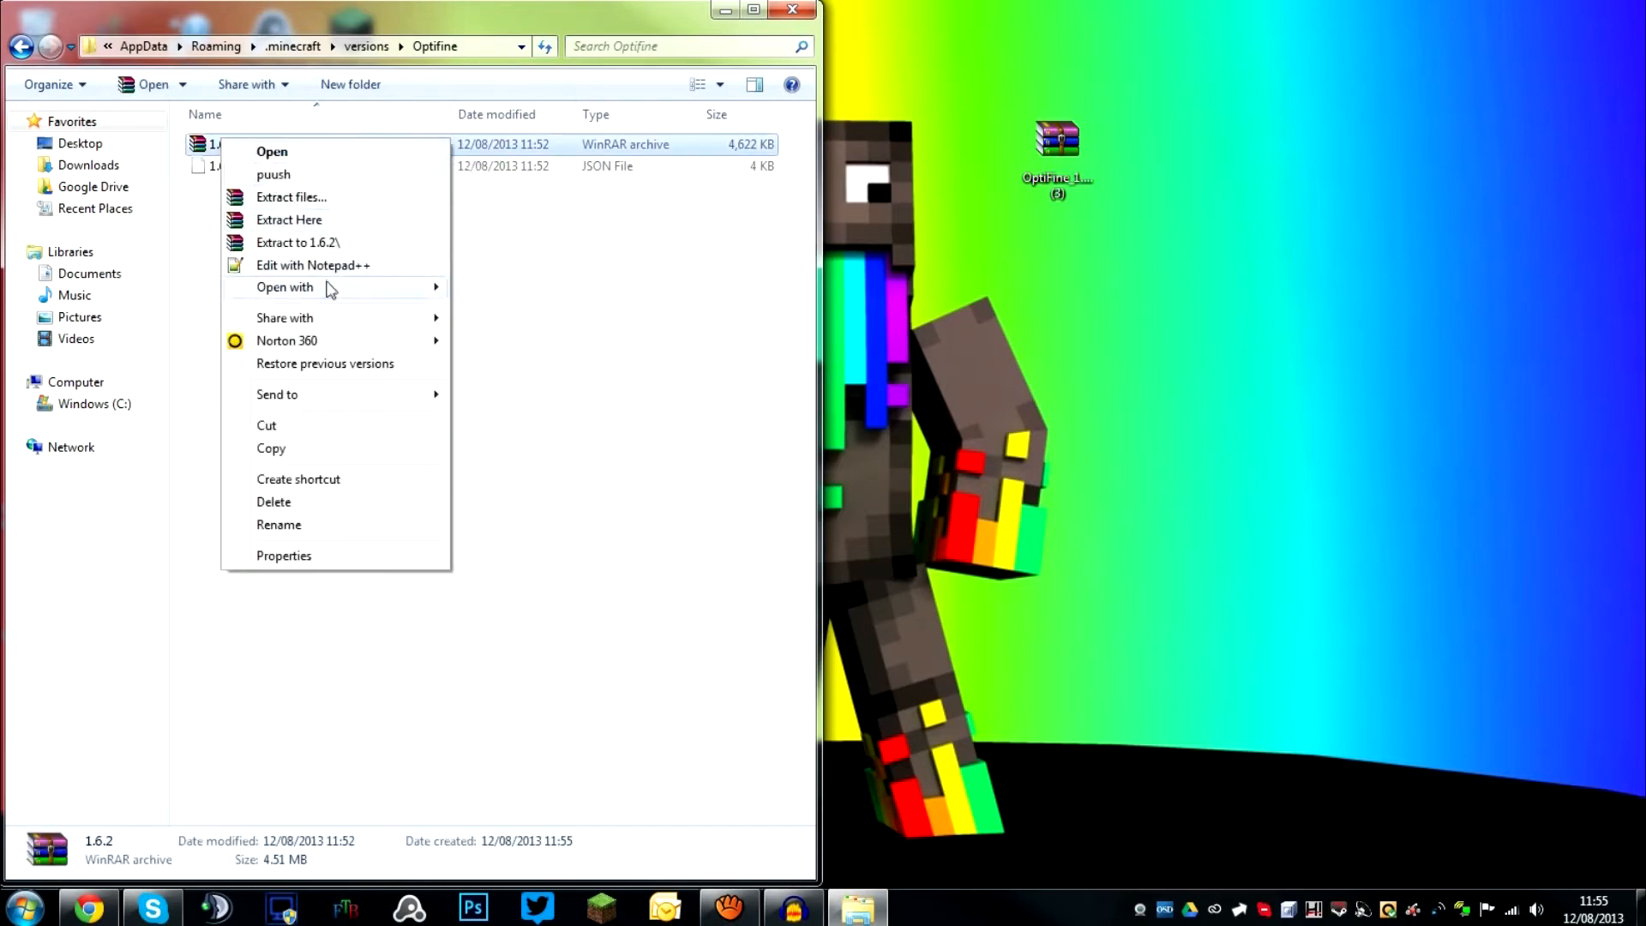
pyautogui.moveTo(330, 290)
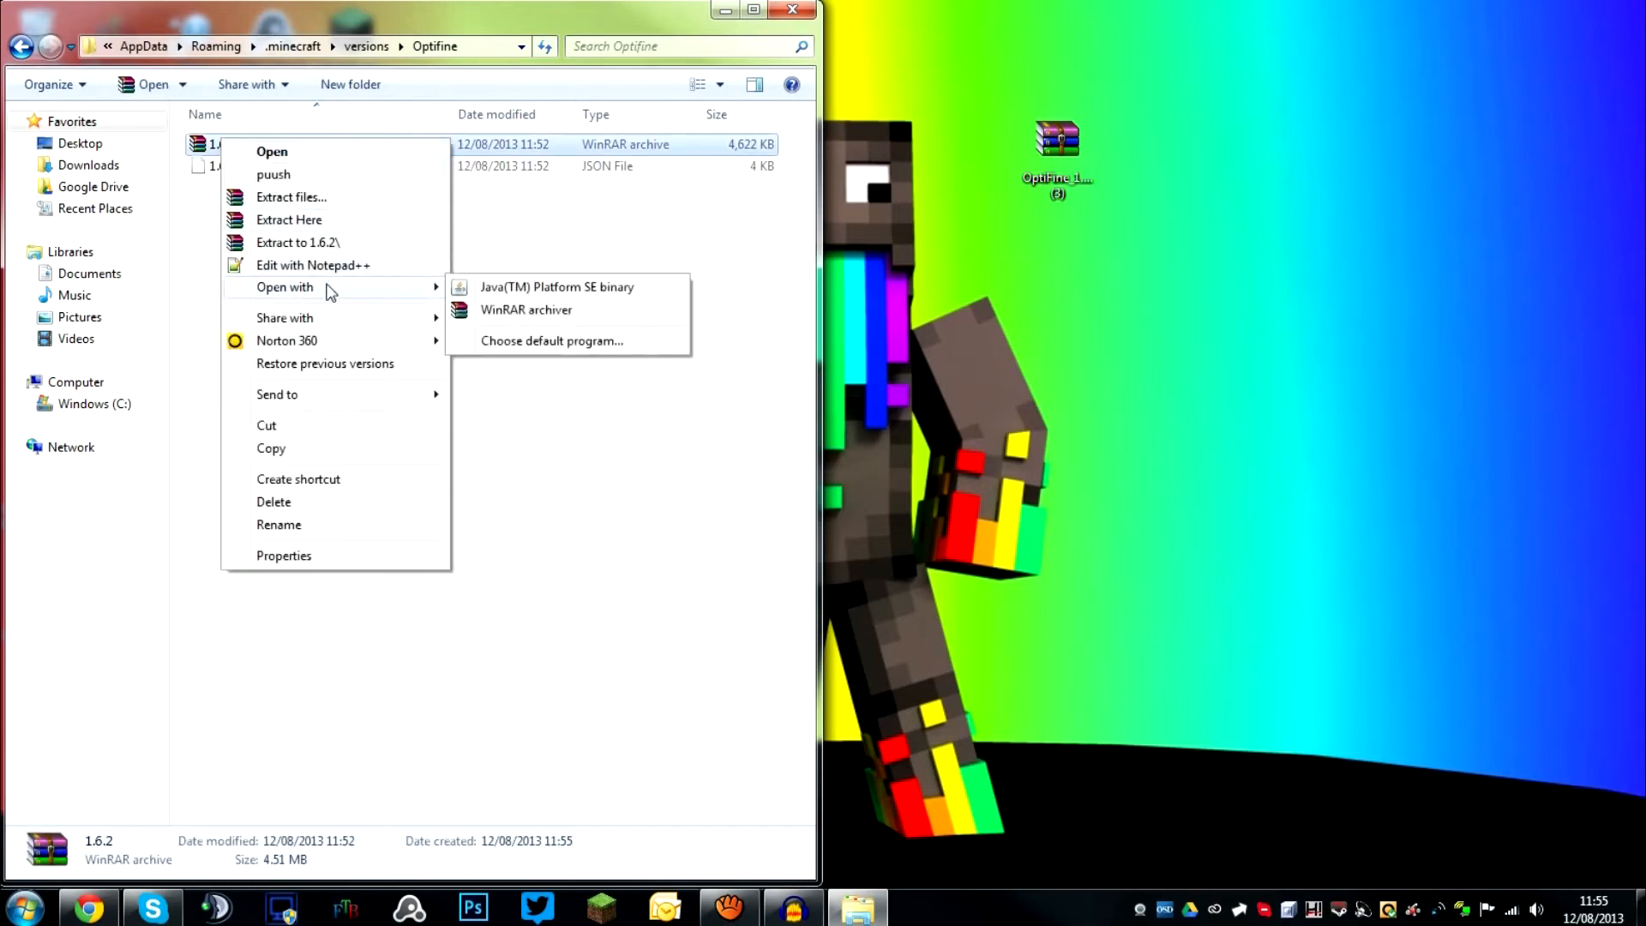
pyautogui.click(542, 314)
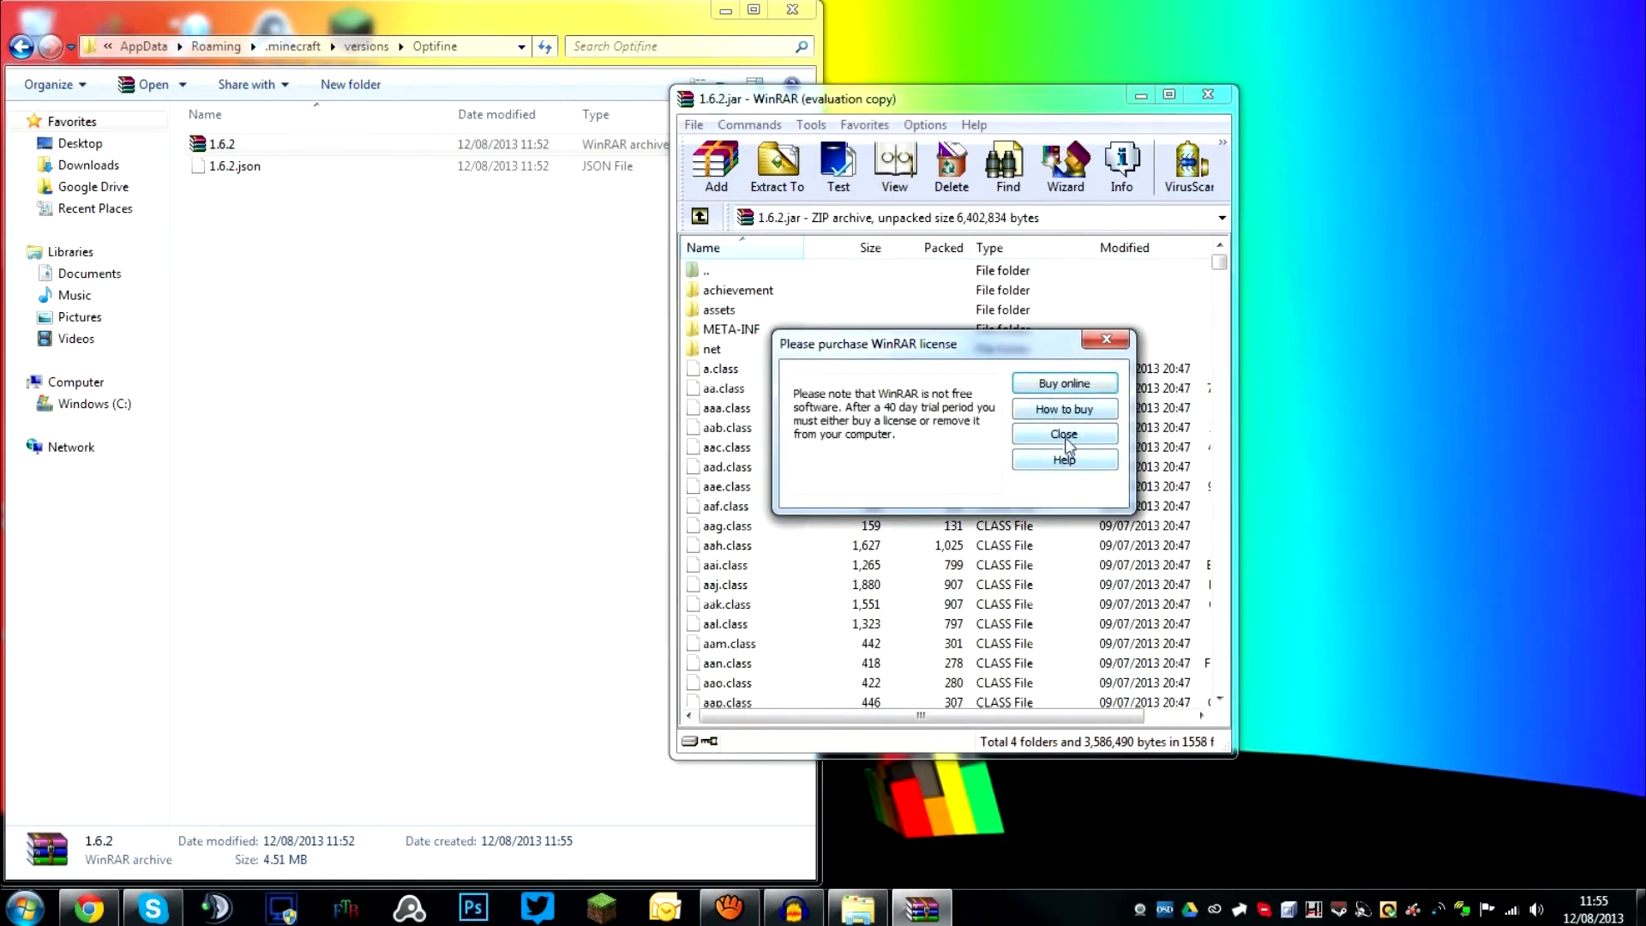
pyautogui.click(1064, 435)
pyautogui.press('super+Left')
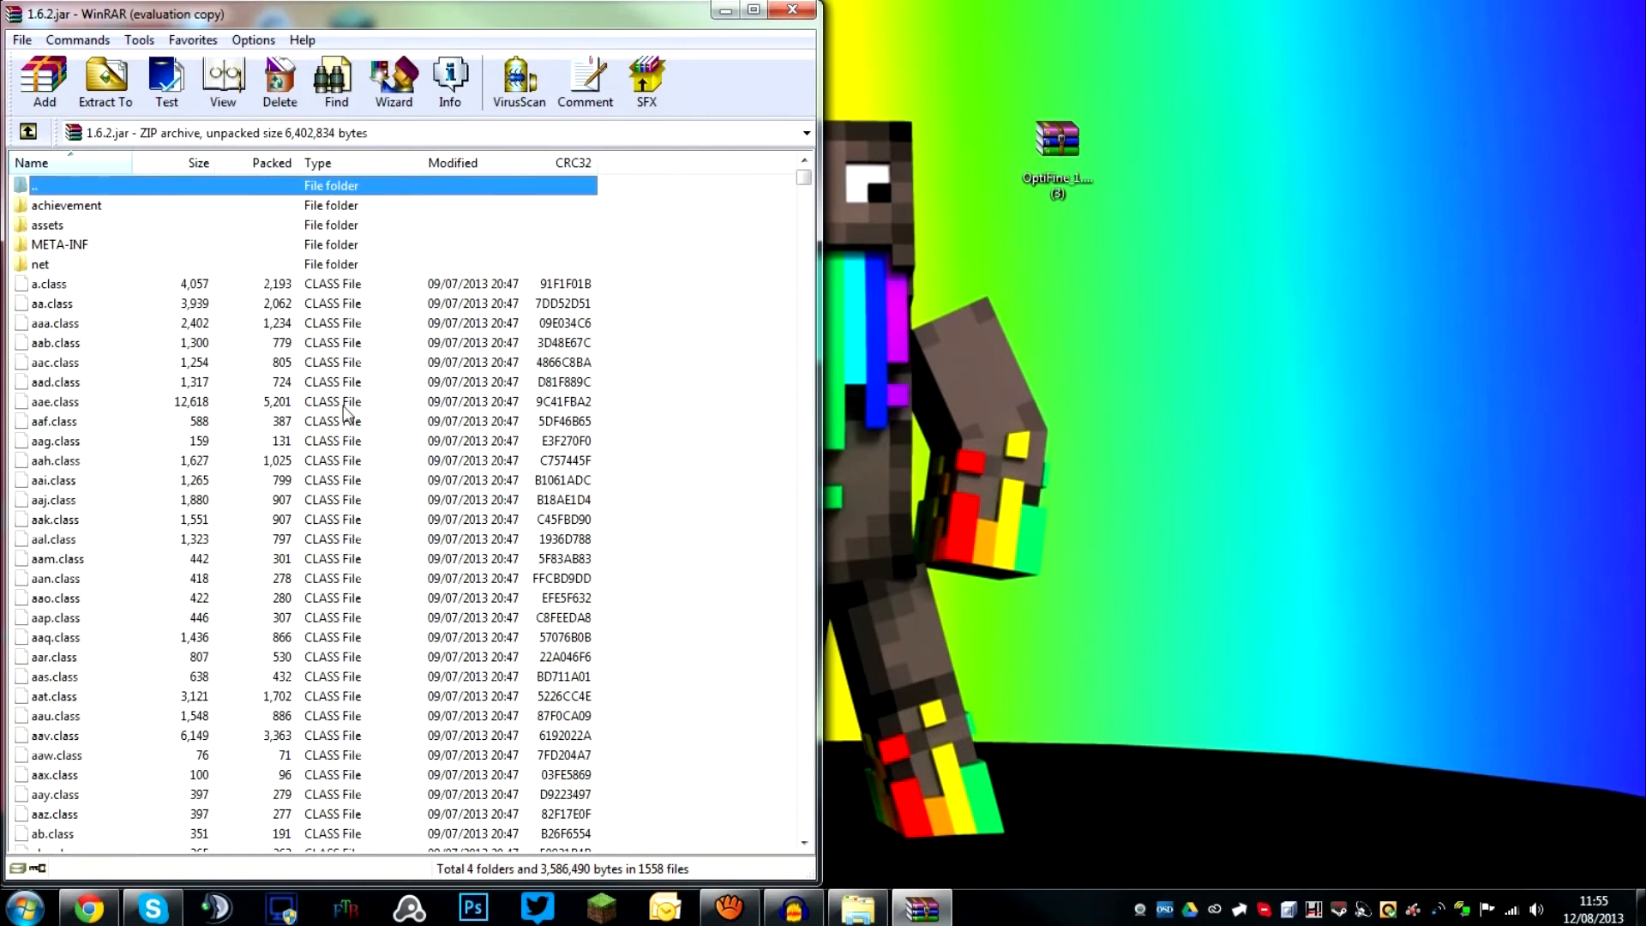
# Delete the META-INF folder from the 1.6.2.jar archive
pyautogui.click(91, 249)
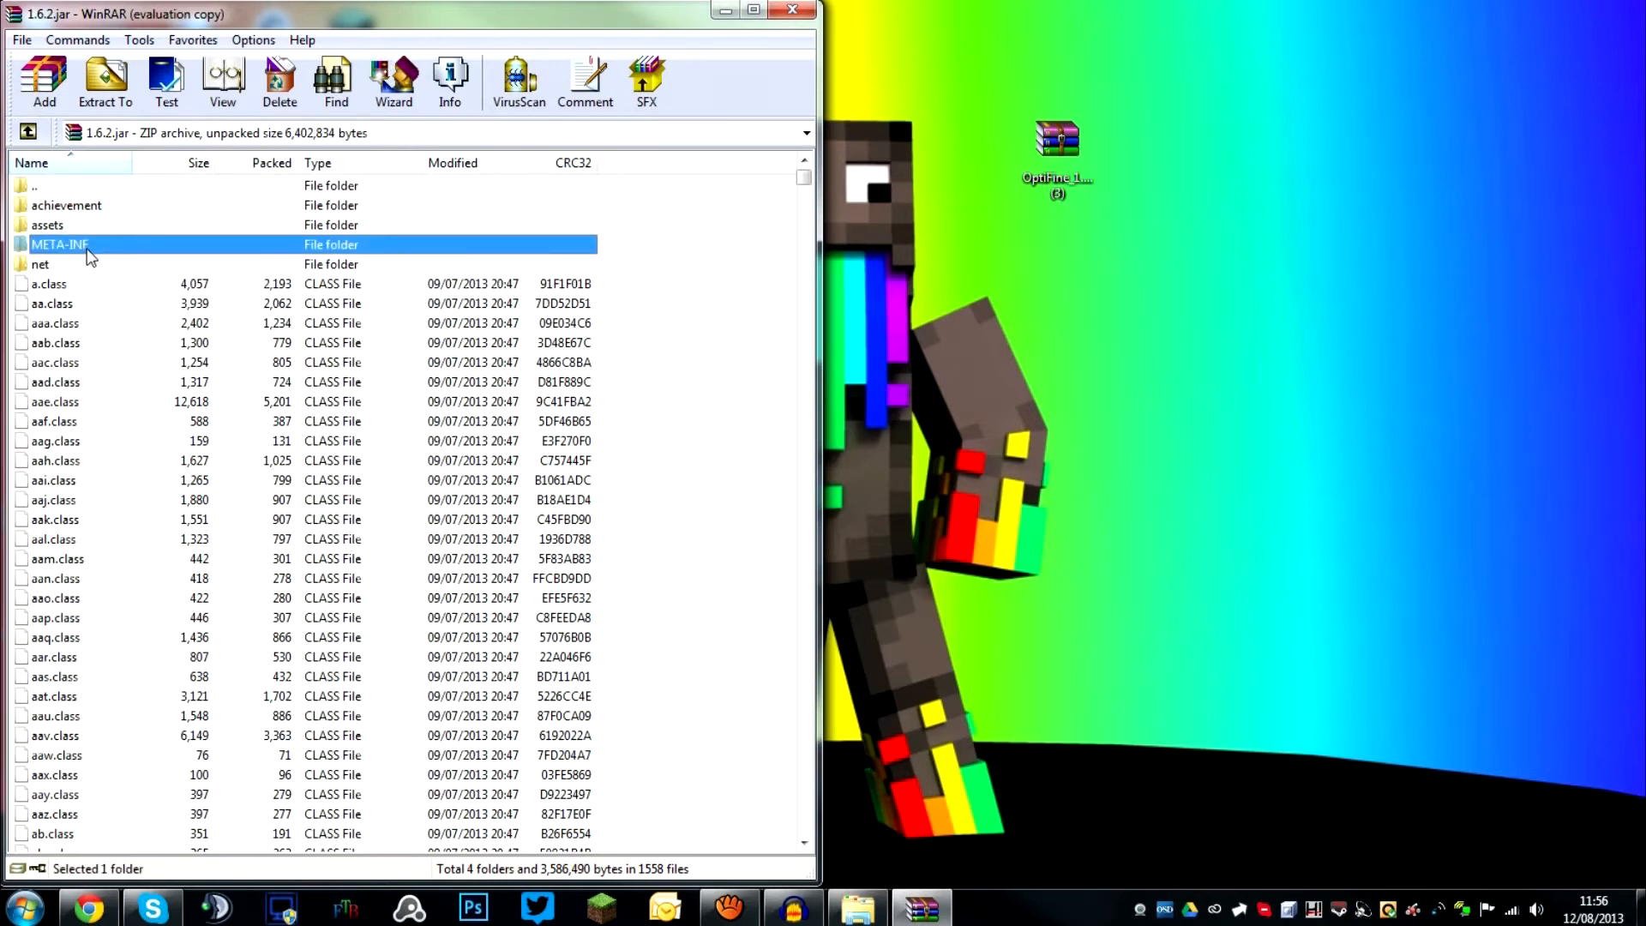
pyautogui.press('Delete')
pyautogui.press('Return')
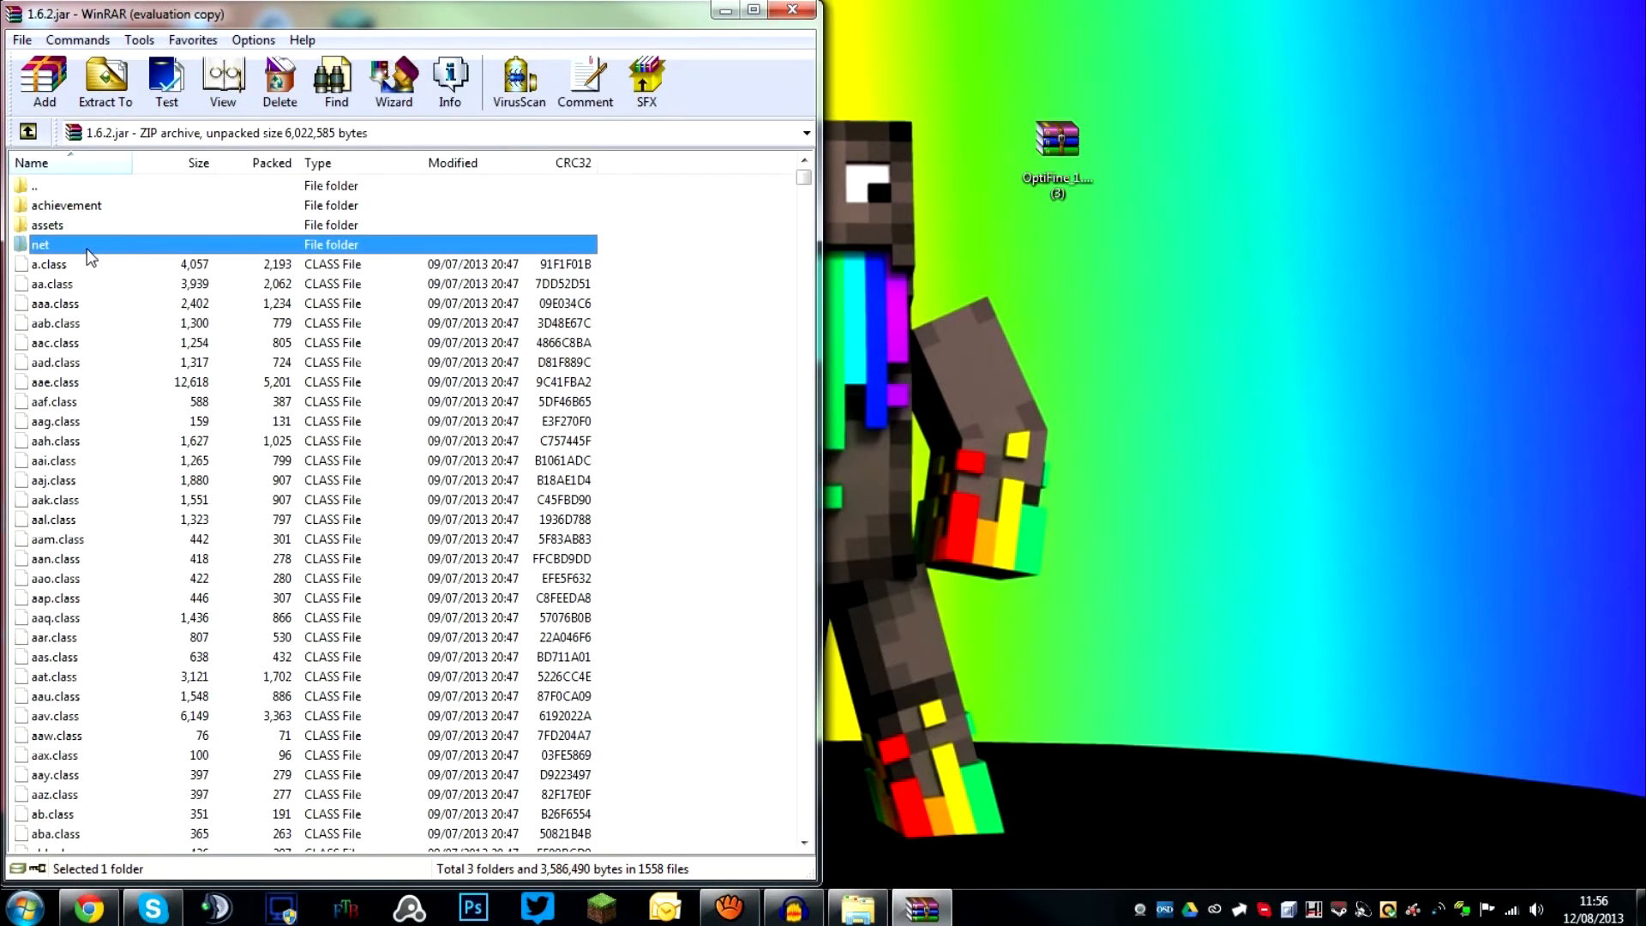
pyautogui.click(765, 285)
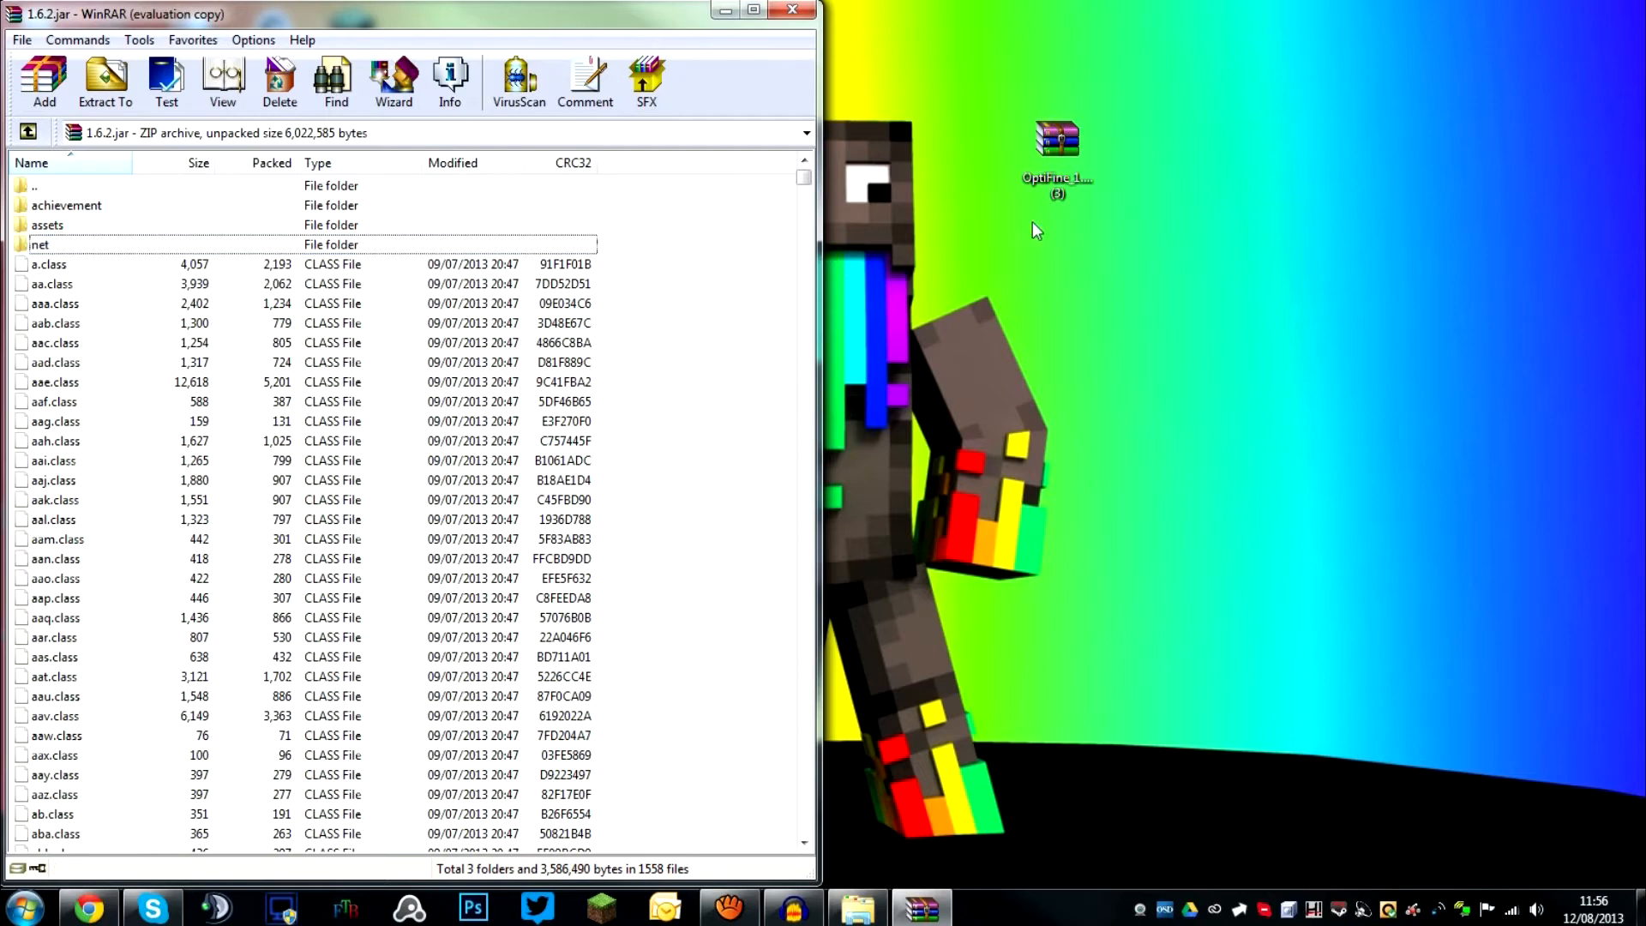
# Open the OptiFine zip from the desktop in WinRAR beside the 1.6.2.jar window and dismiss the licence reminder
pyautogui.click(1070, 184)
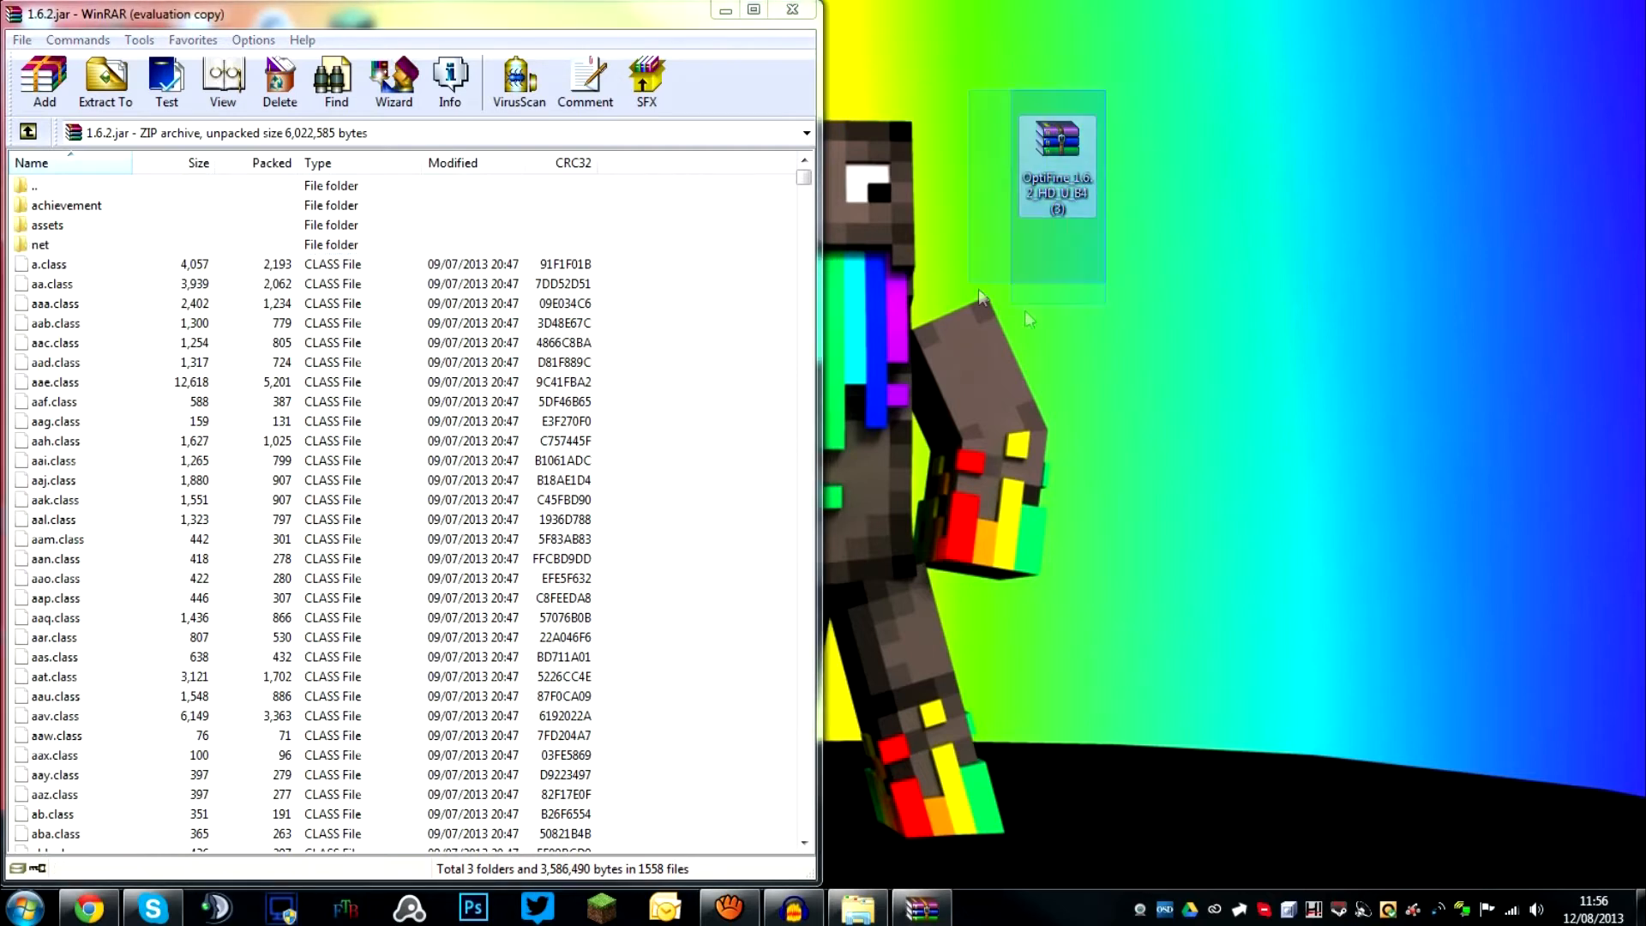
pyautogui.doubleClick(1067, 164)
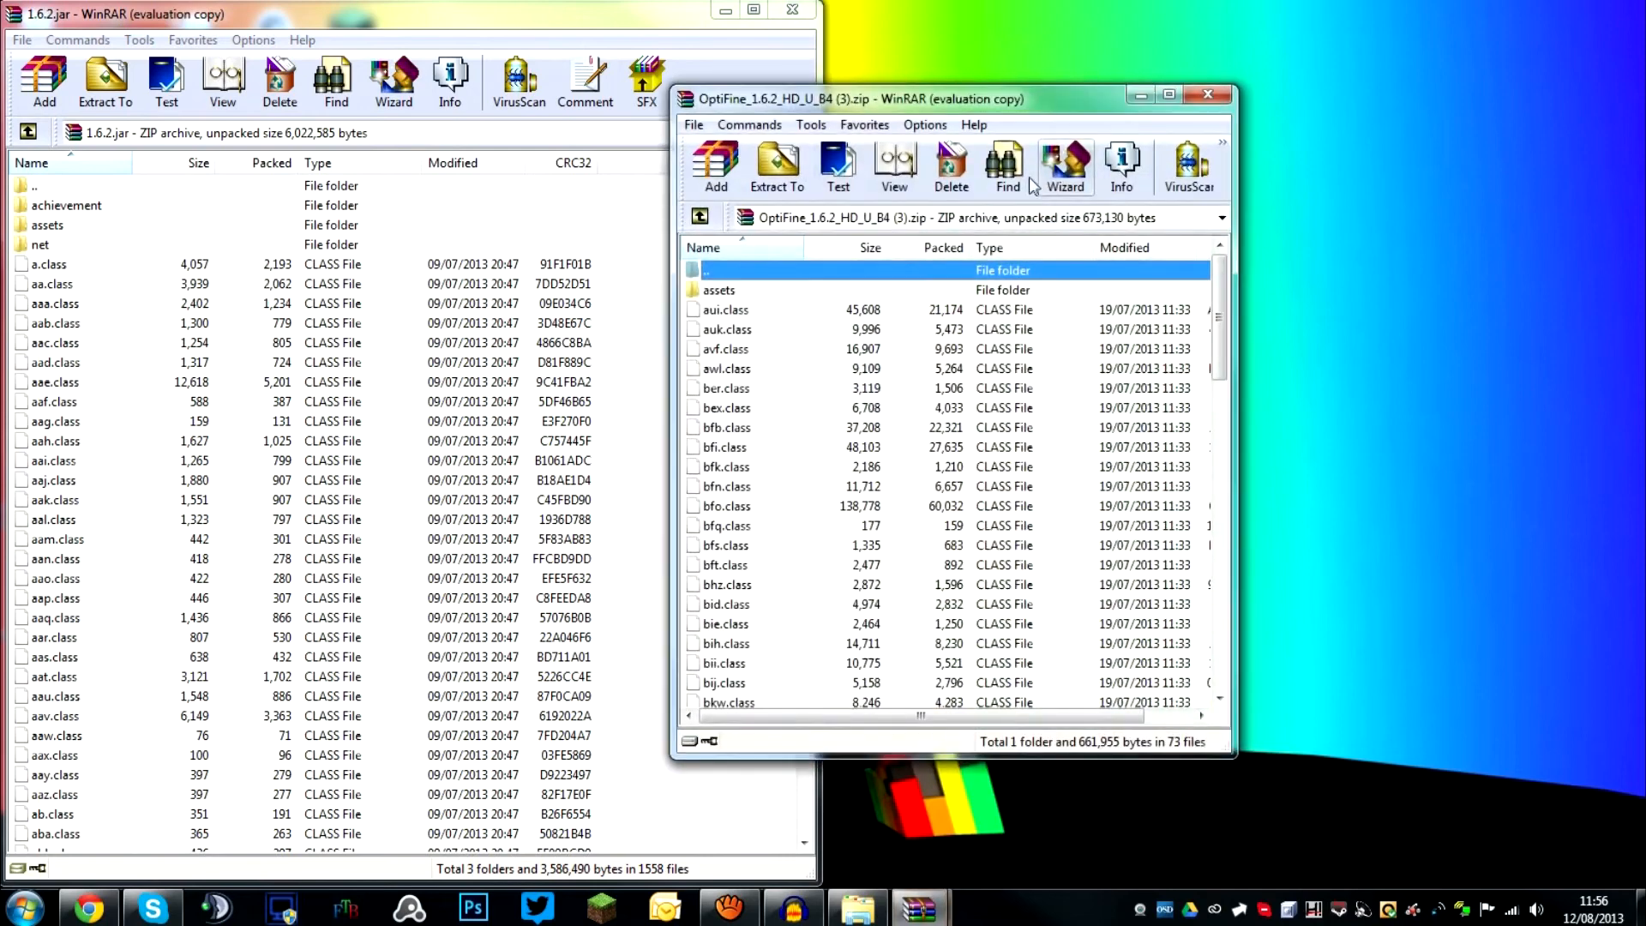
pyautogui.moveTo(1055, 72); pyautogui.dragTo(1262, 70)
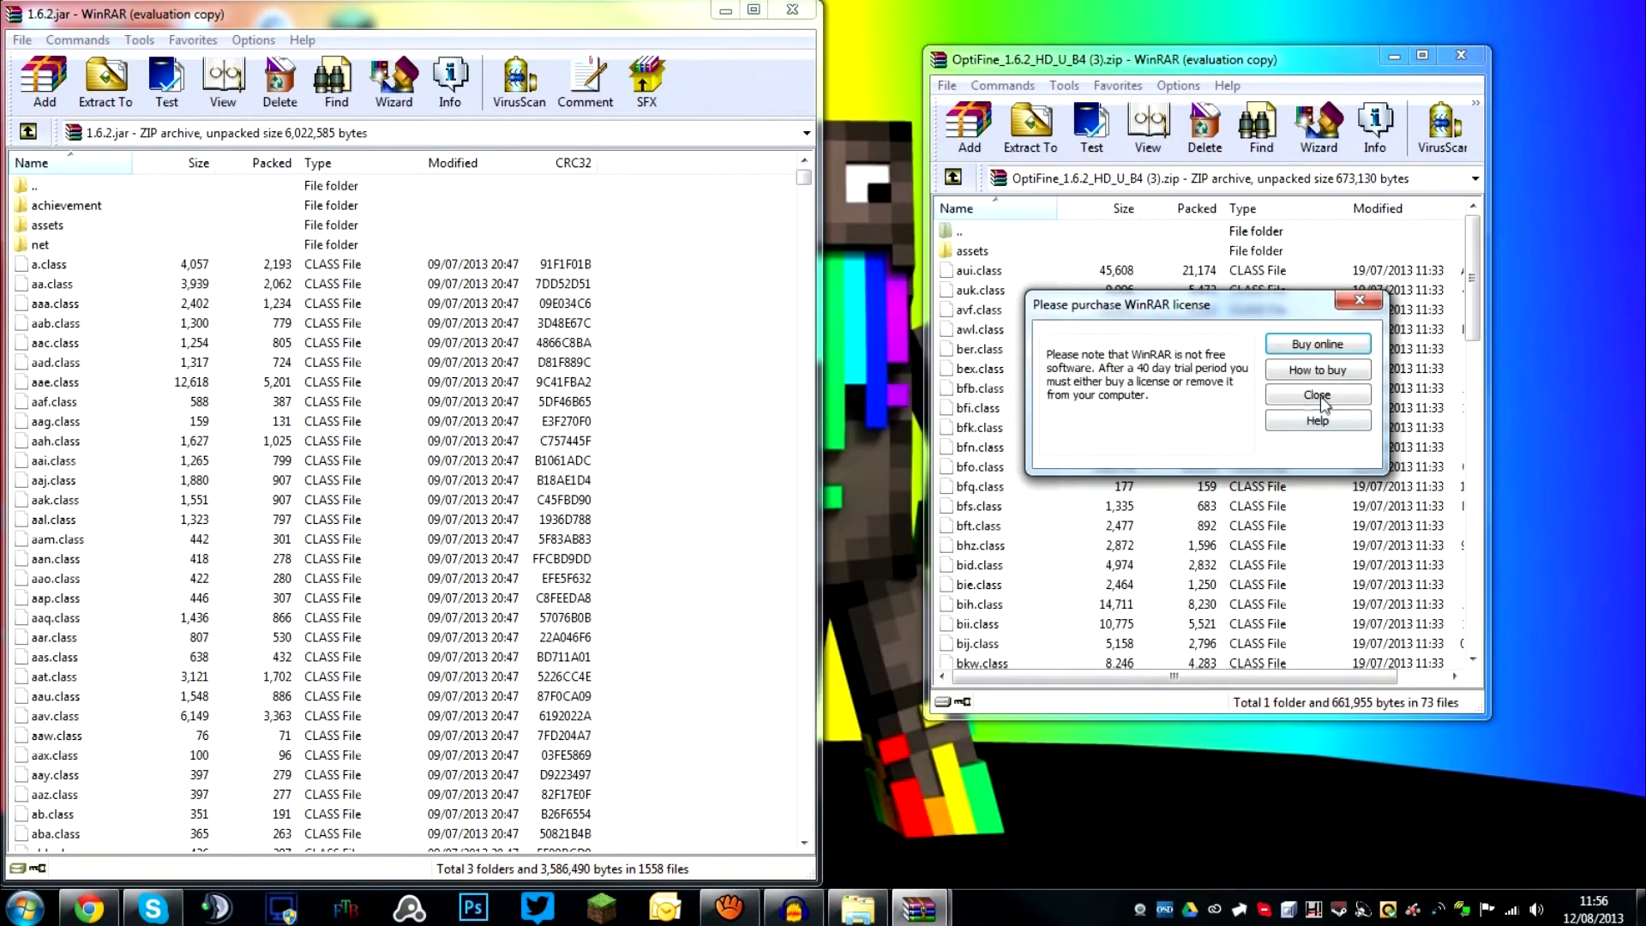
pyautogui.press('Escape')
# Add the assets folder and all class files from the OptiFine zip to 1.6.2.jar, using ZIP format and Add and replace files
pyautogui.click(971, 253)
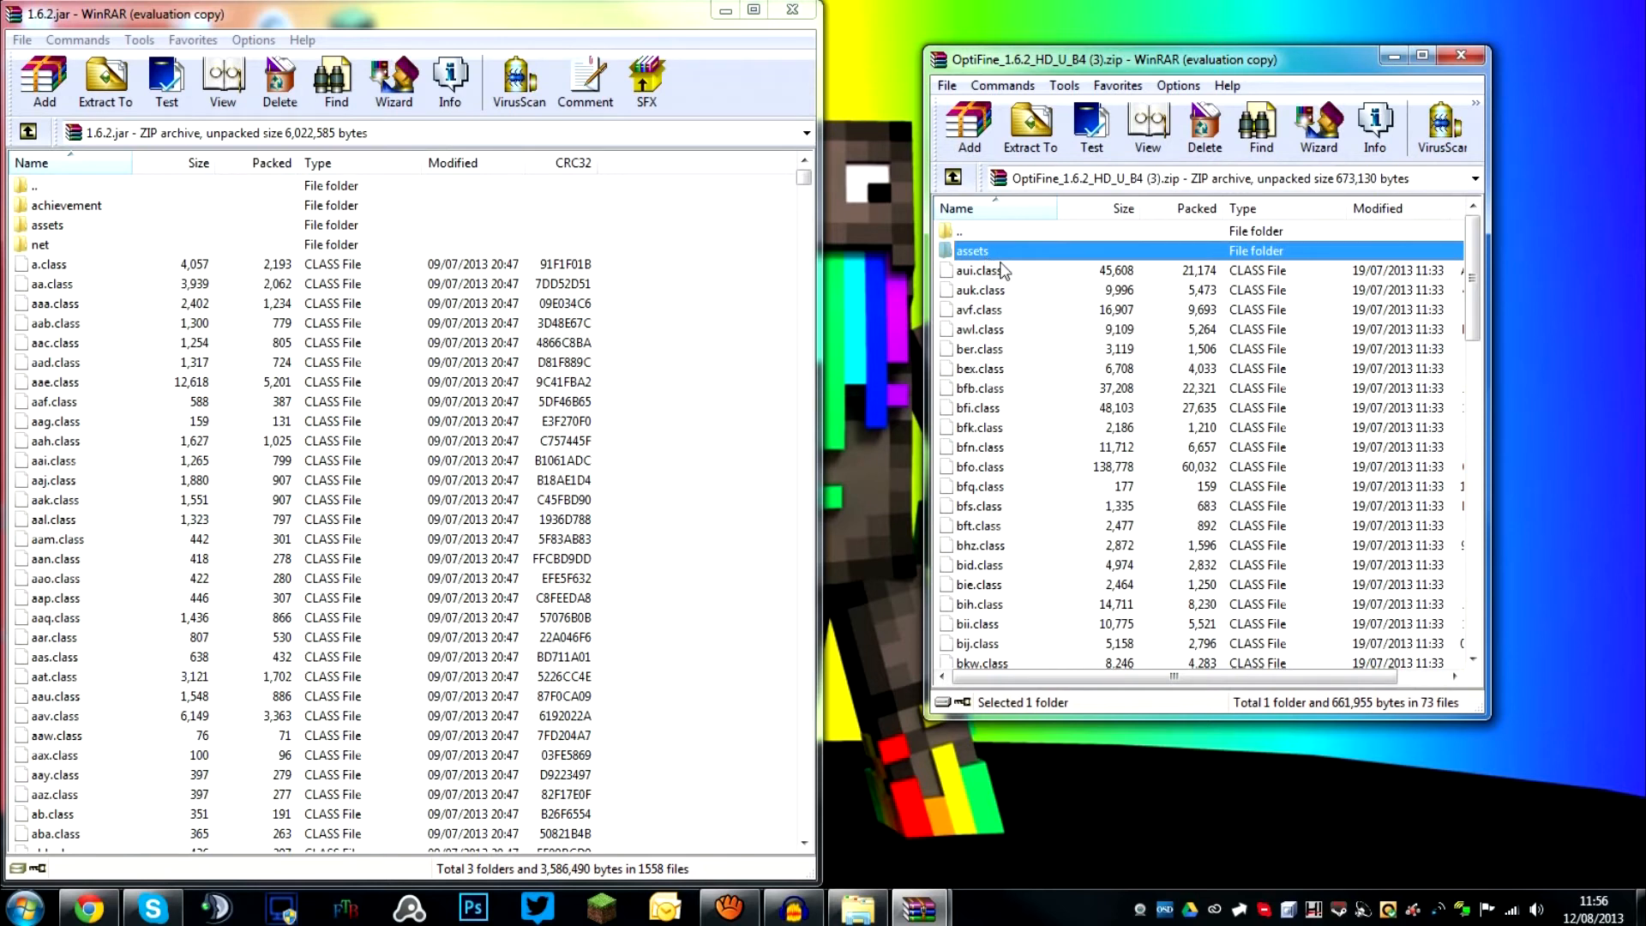
pyautogui.scroll(-4, 1237, 302)
pyautogui.scroll(-13, 1237, 302)
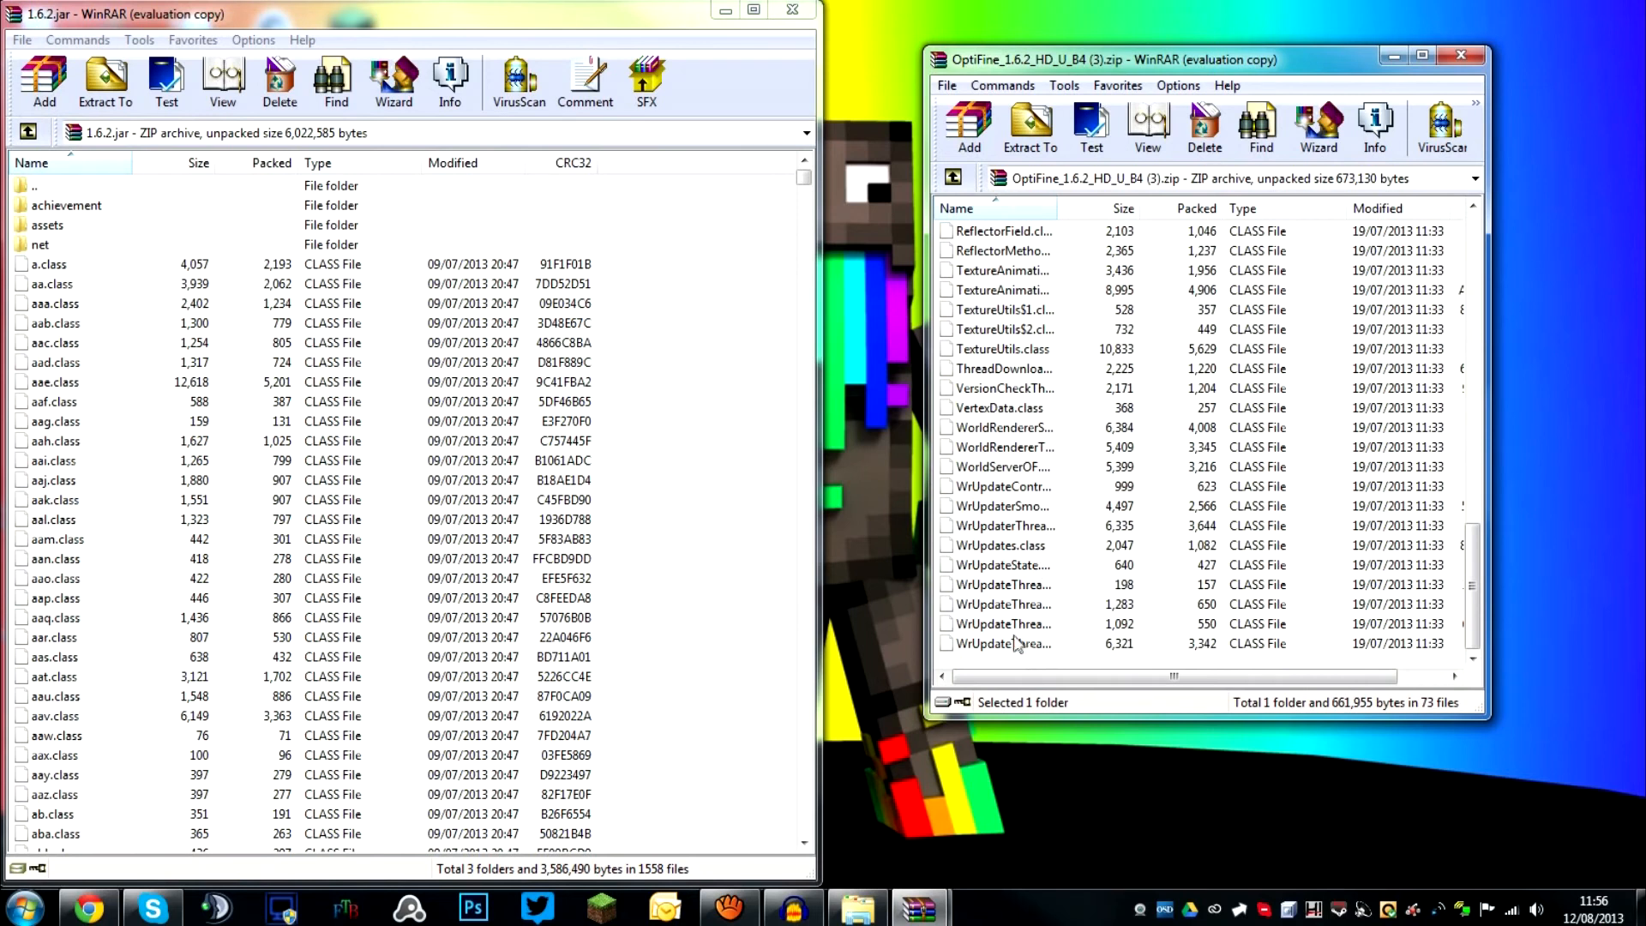
pyautogui.hotkey('ctrl', 'a')
pyautogui.scroll(5, 1058, 445)
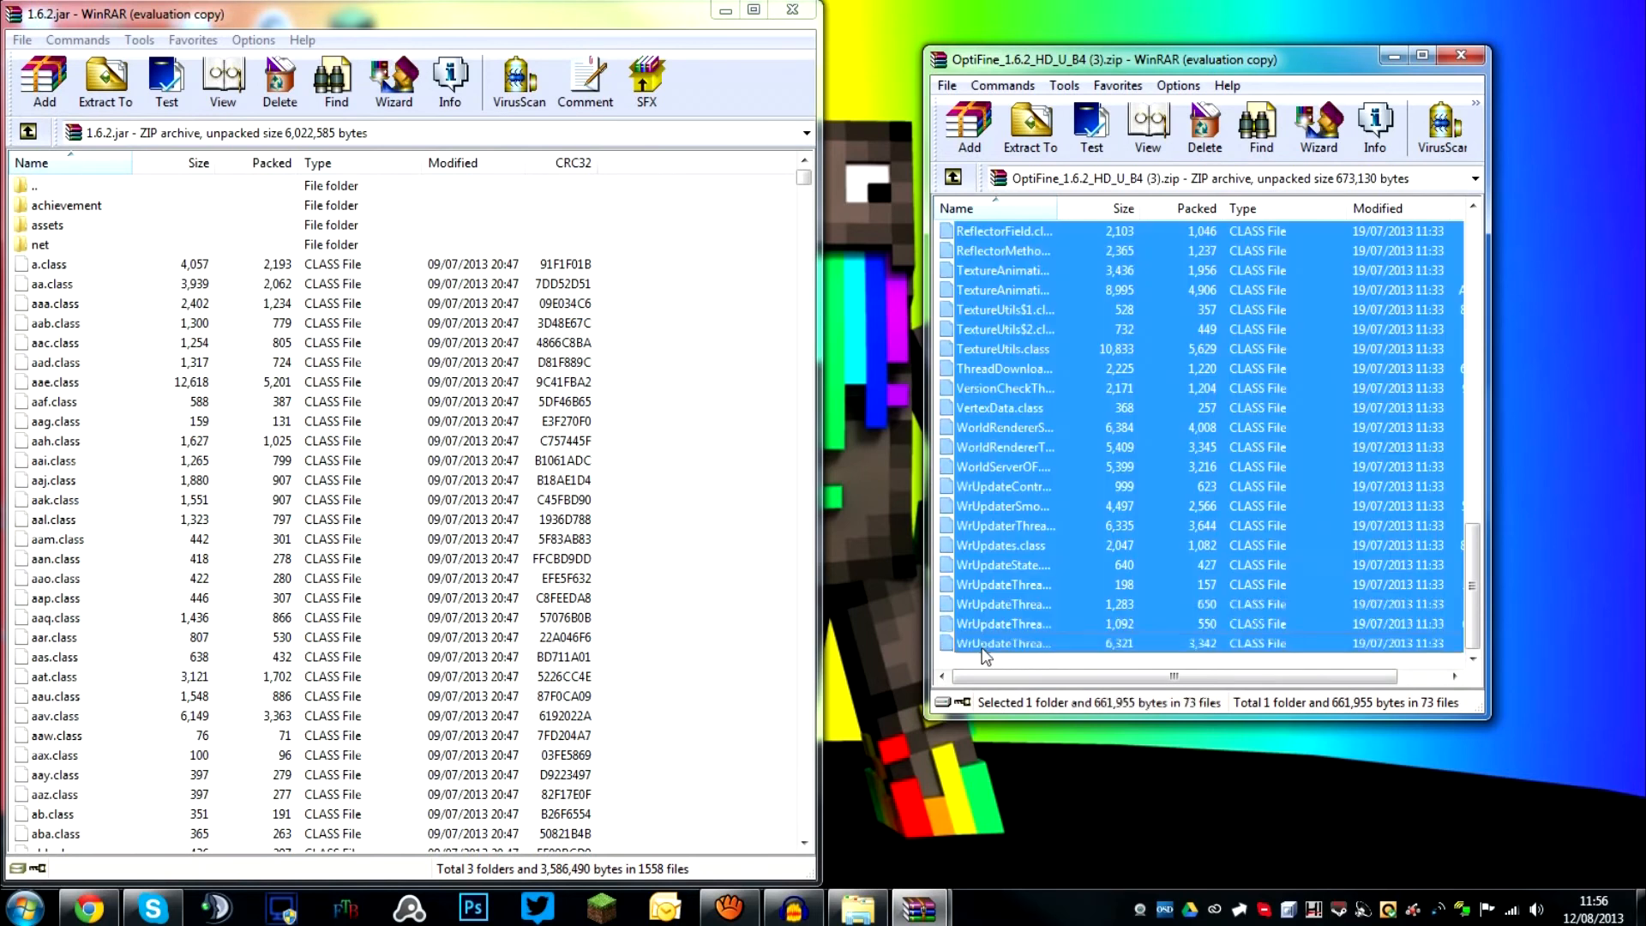
pyautogui.scroll(15, 1058, 445)
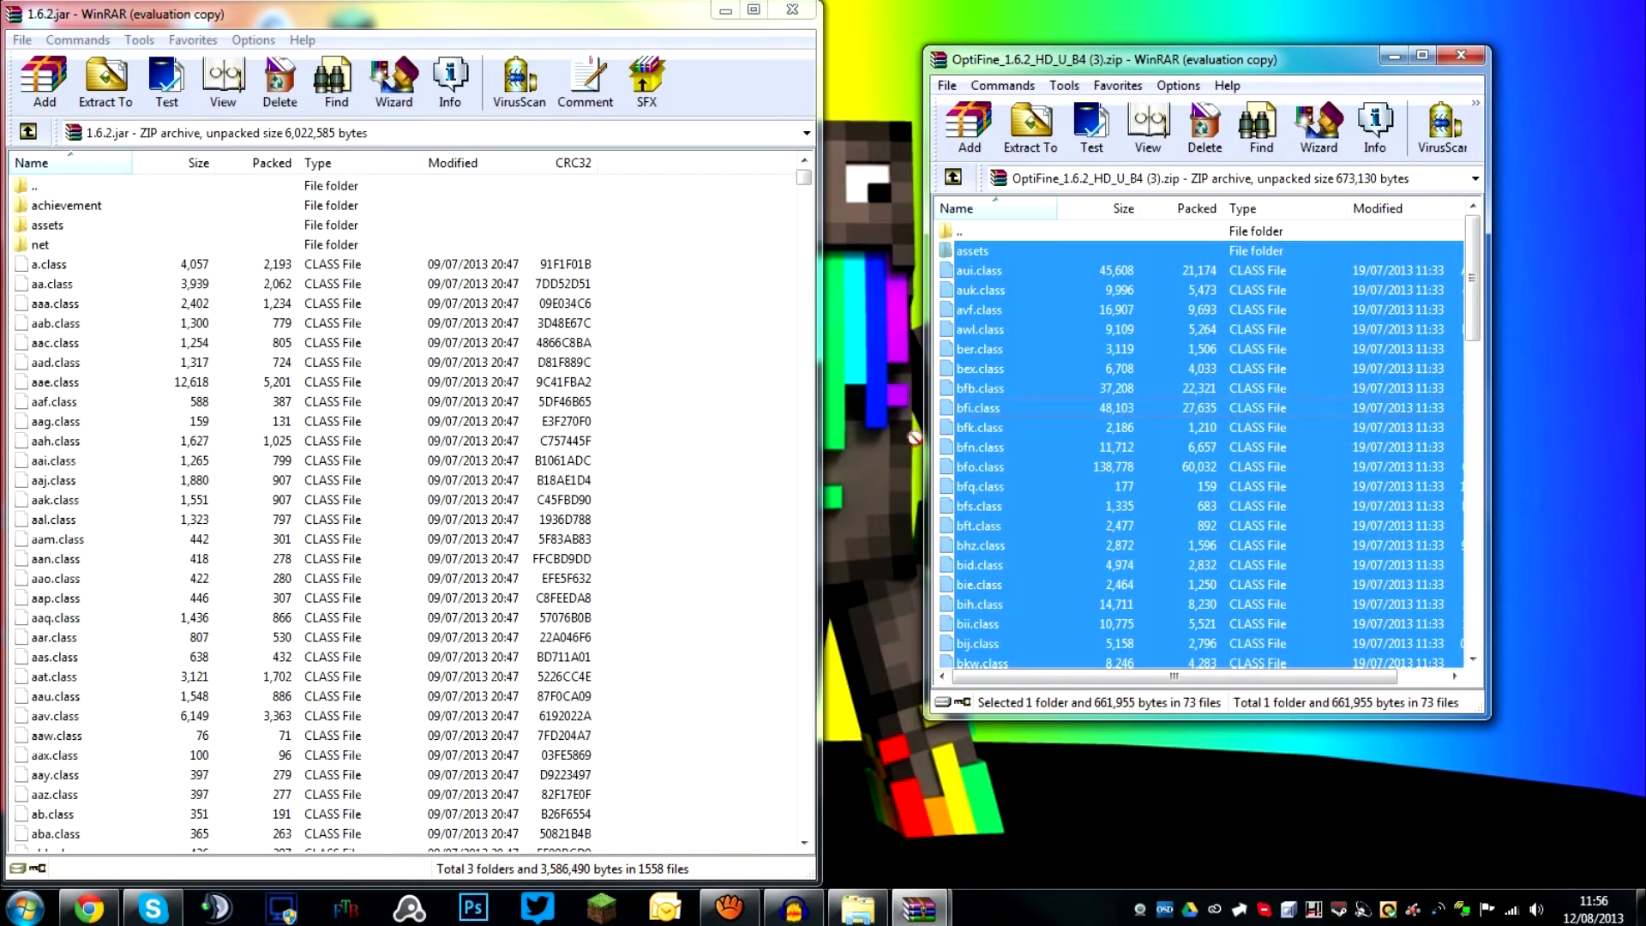
pyautogui.moveTo(1072, 408); pyautogui.dragTo(117, 444)
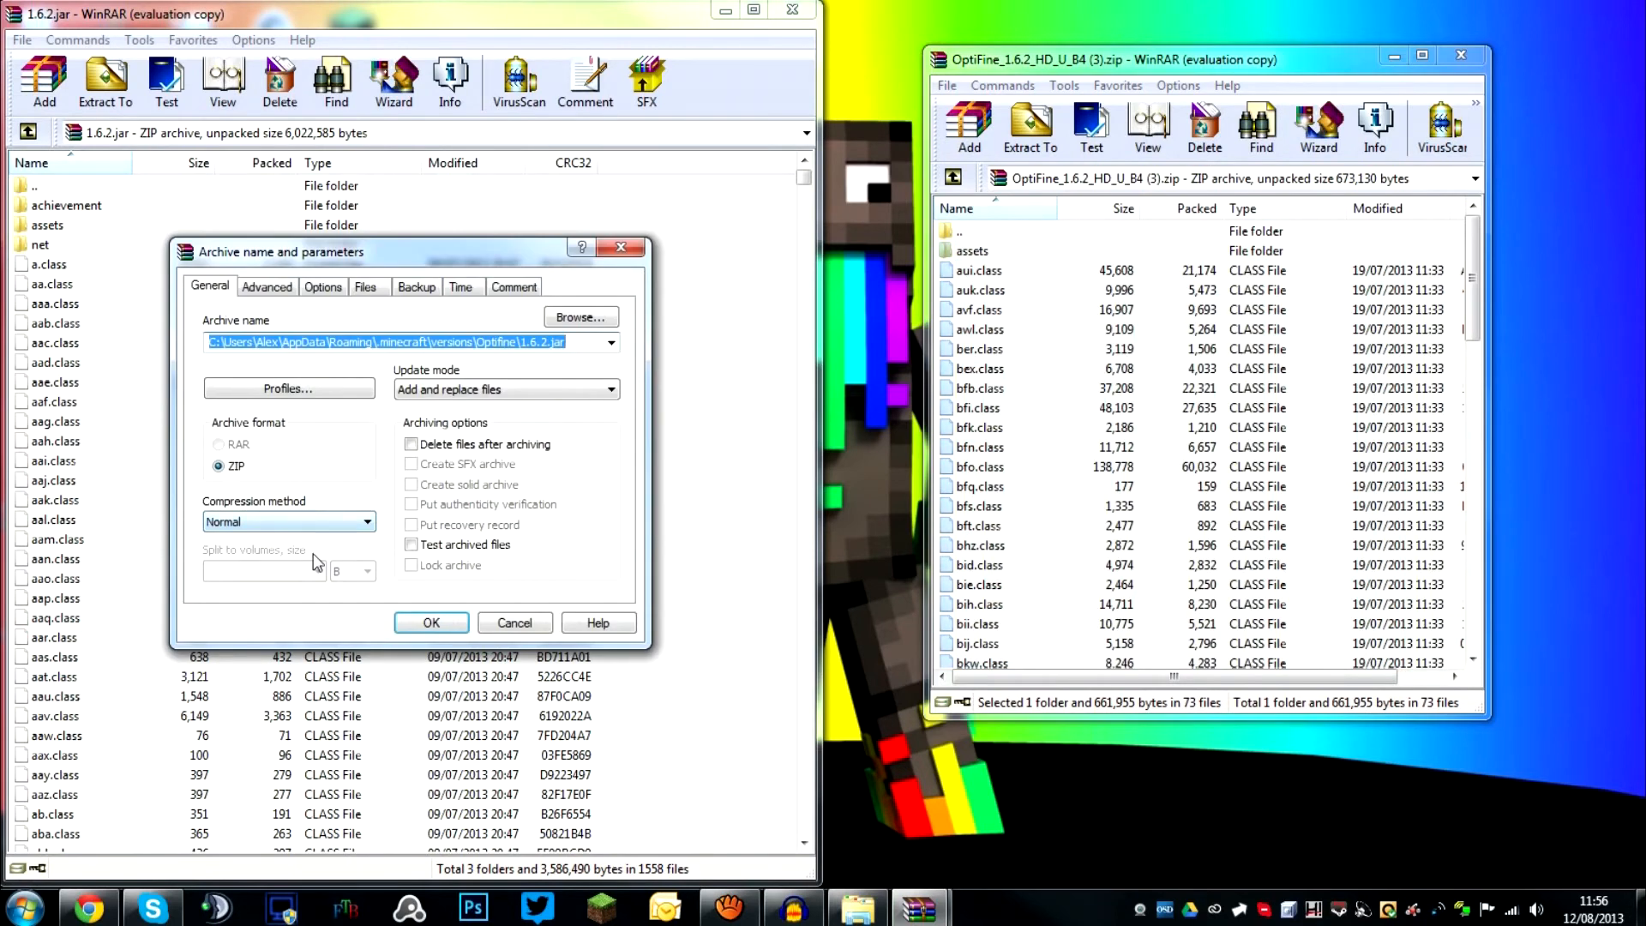
pyautogui.click(433, 622)
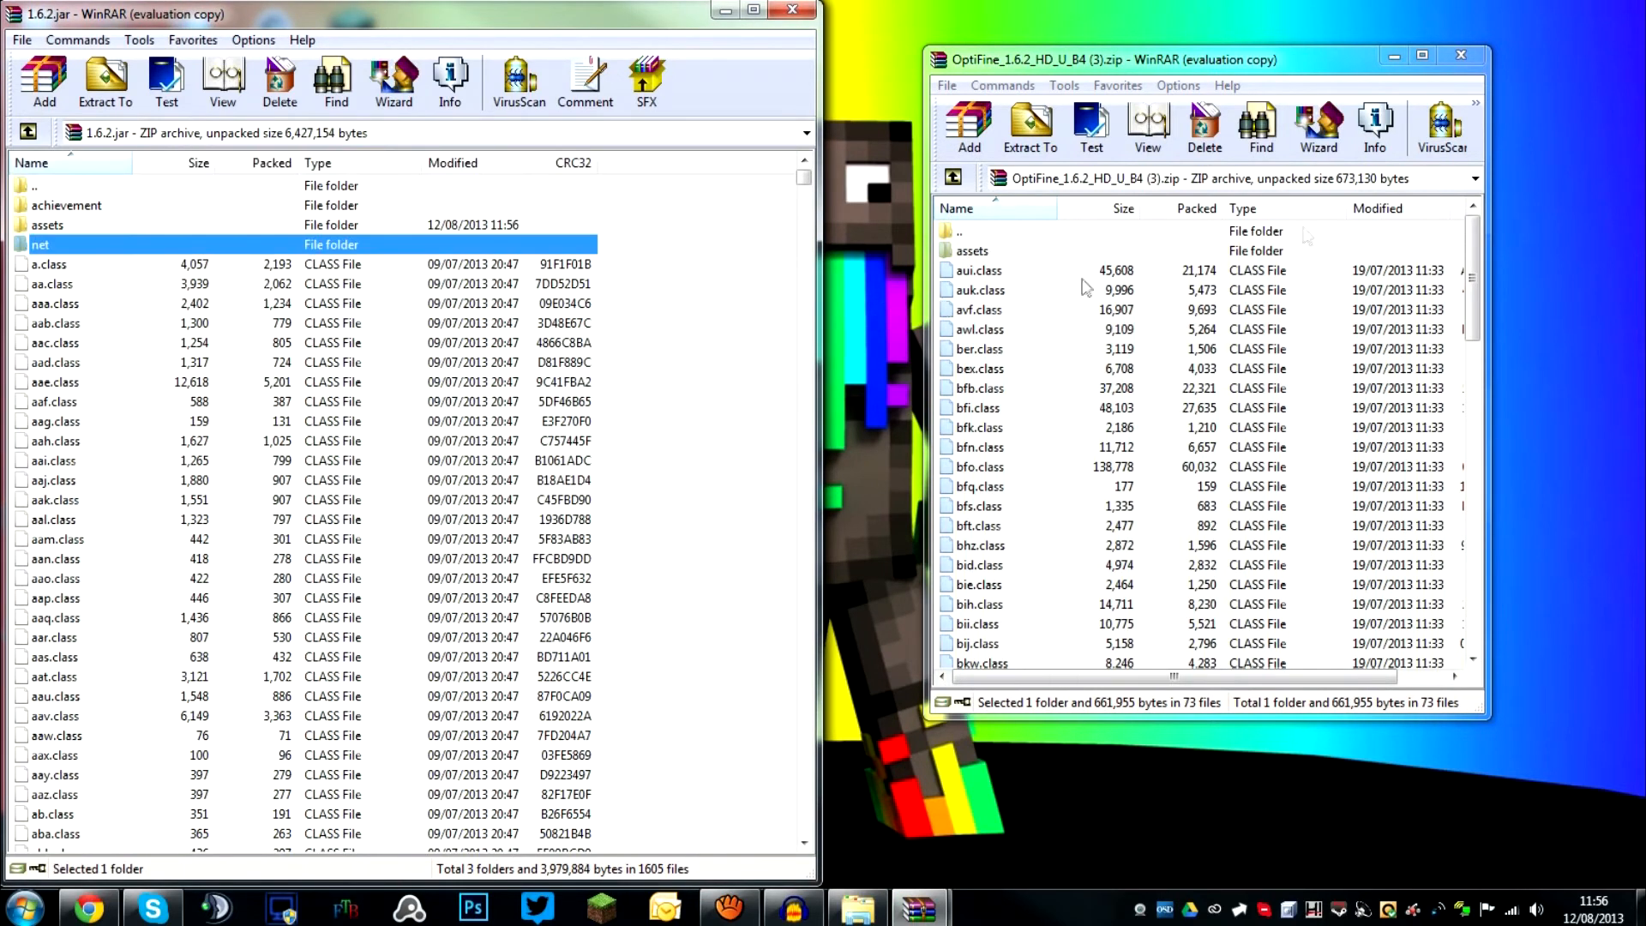
# Close both WinRAR windows and rename the 1.6.2 jar in the Optifine folder to Optifine
pyautogui.click(792, 11)
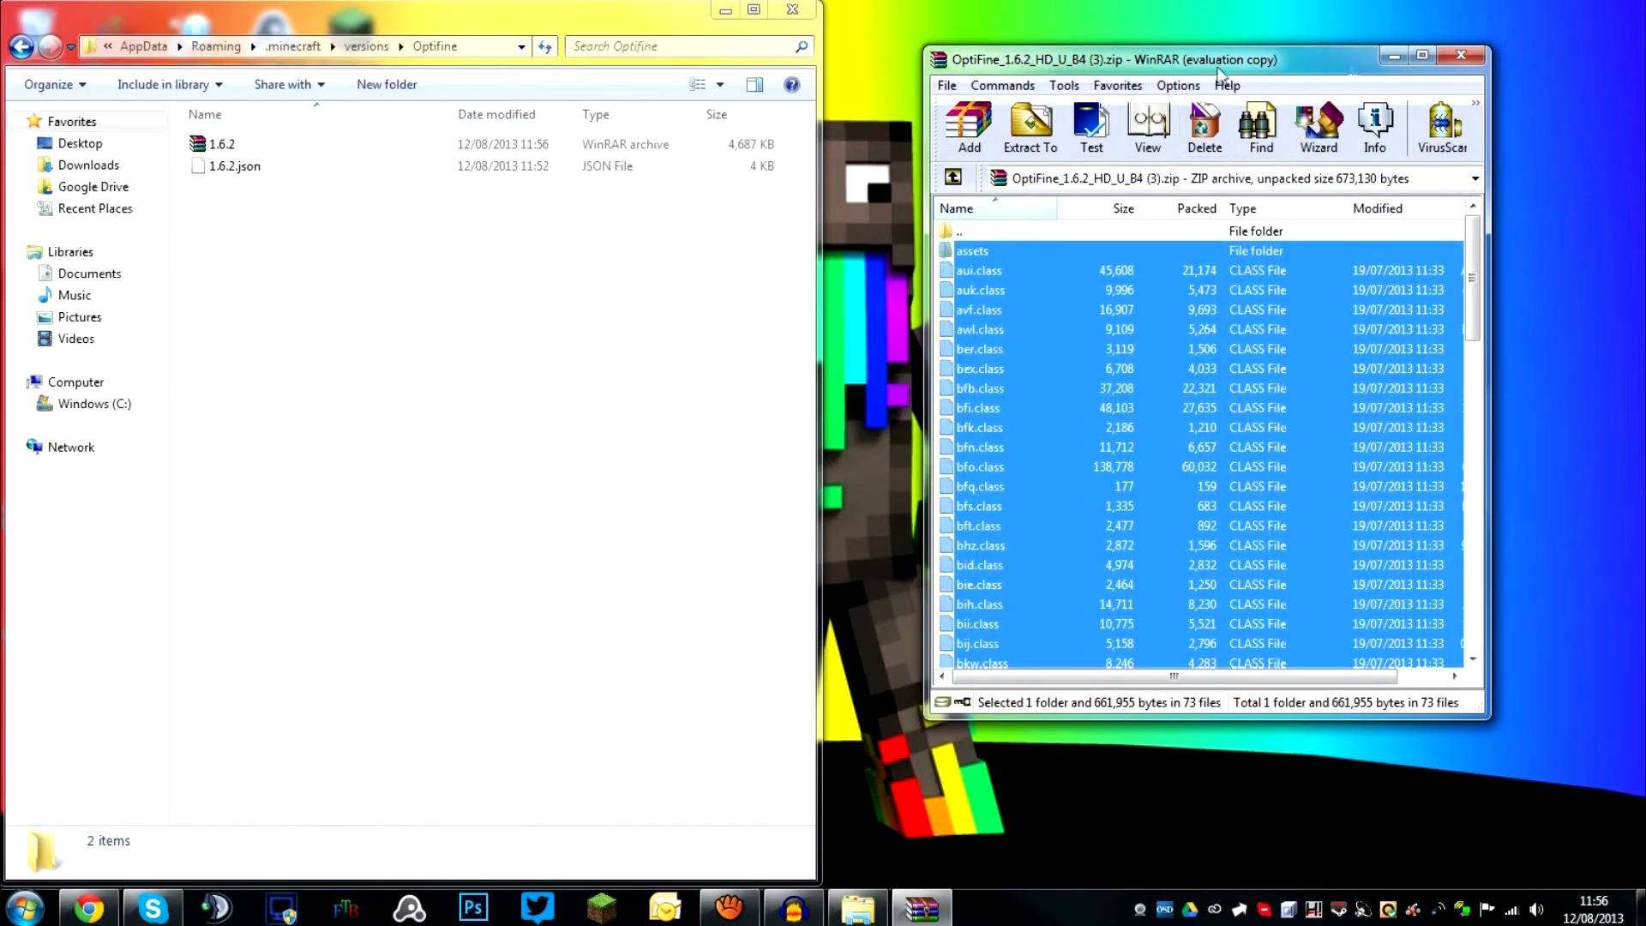
pyautogui.click(1462, 56)
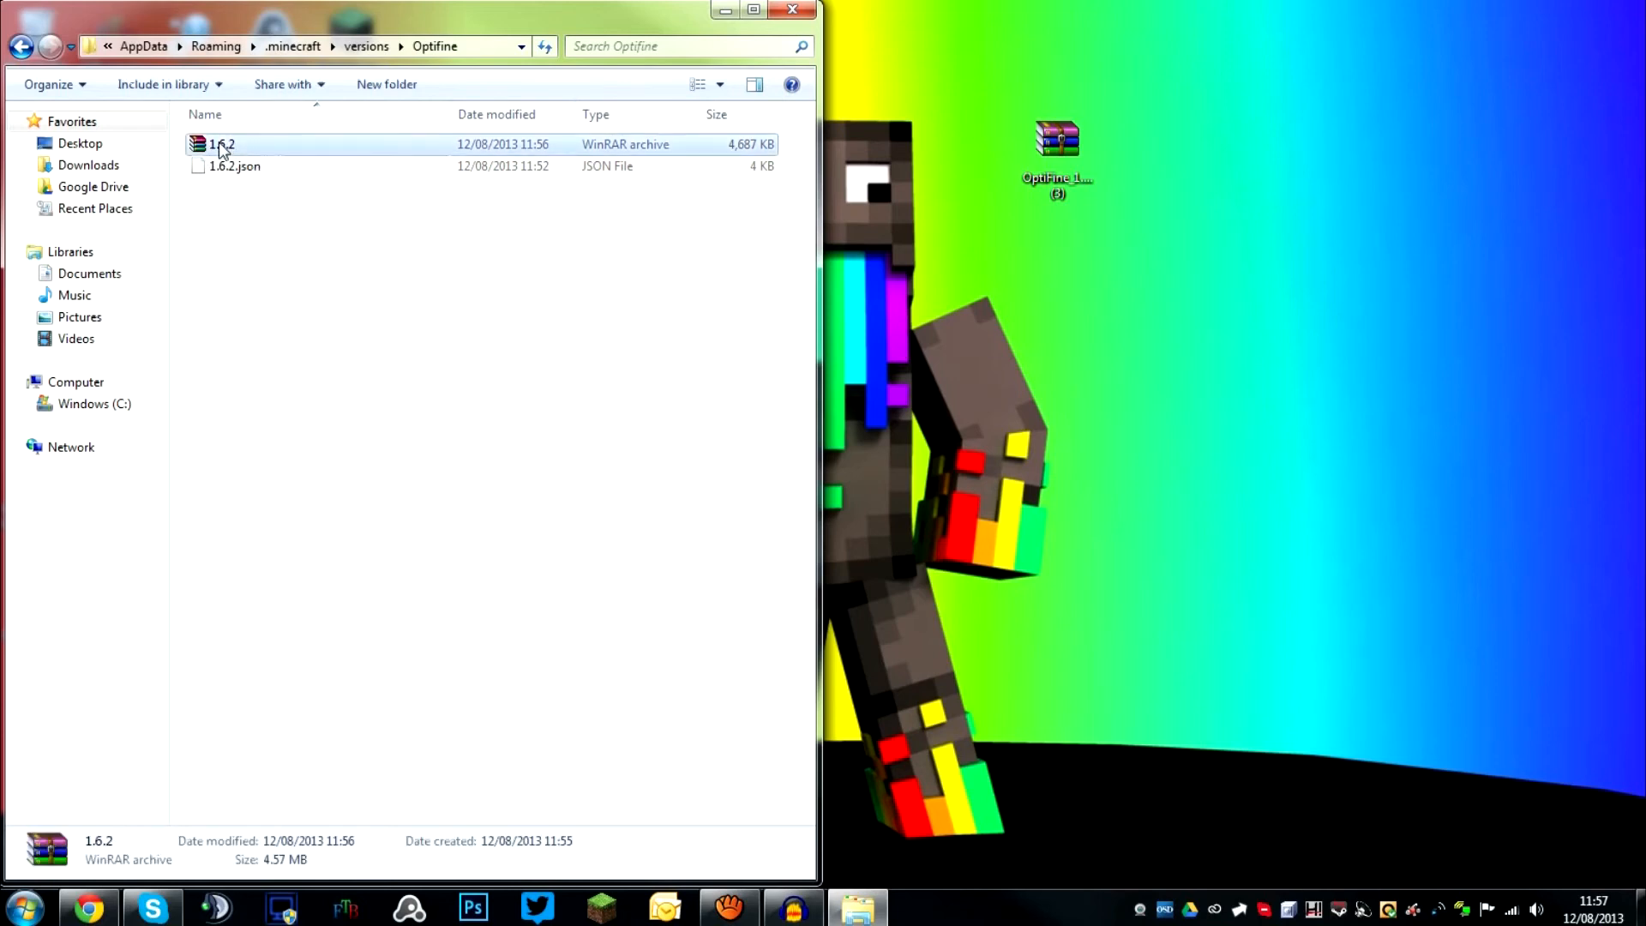
pyautogui.rightClick(219, 144)
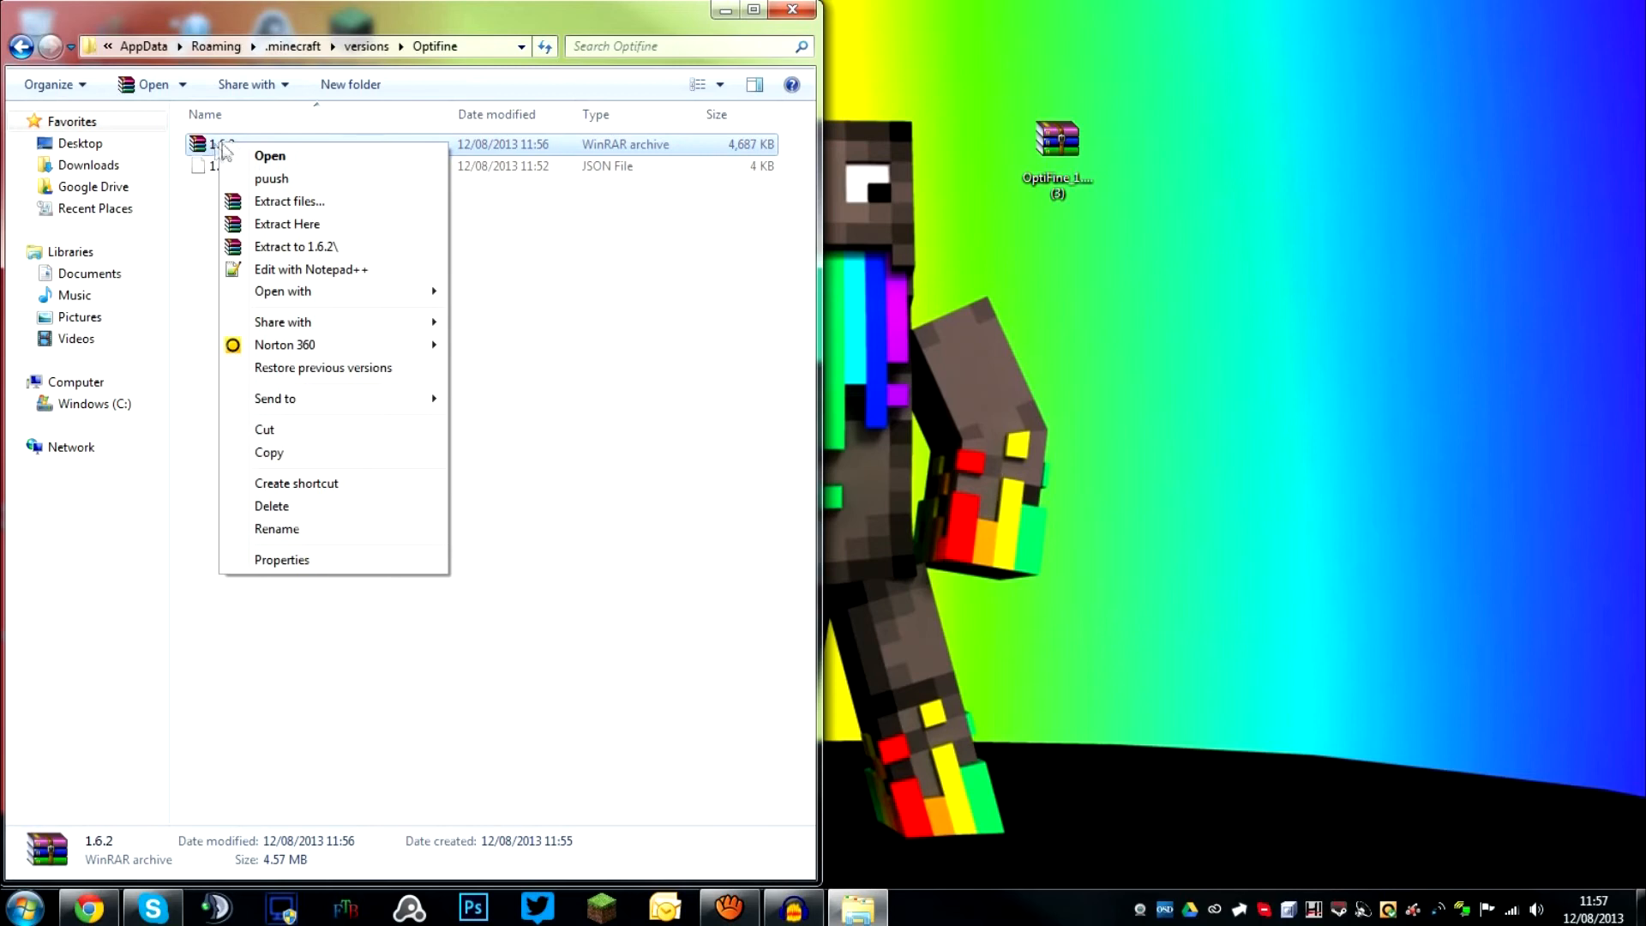
pyautogui.click(307, 529)
pyautogui.write('Optifine')
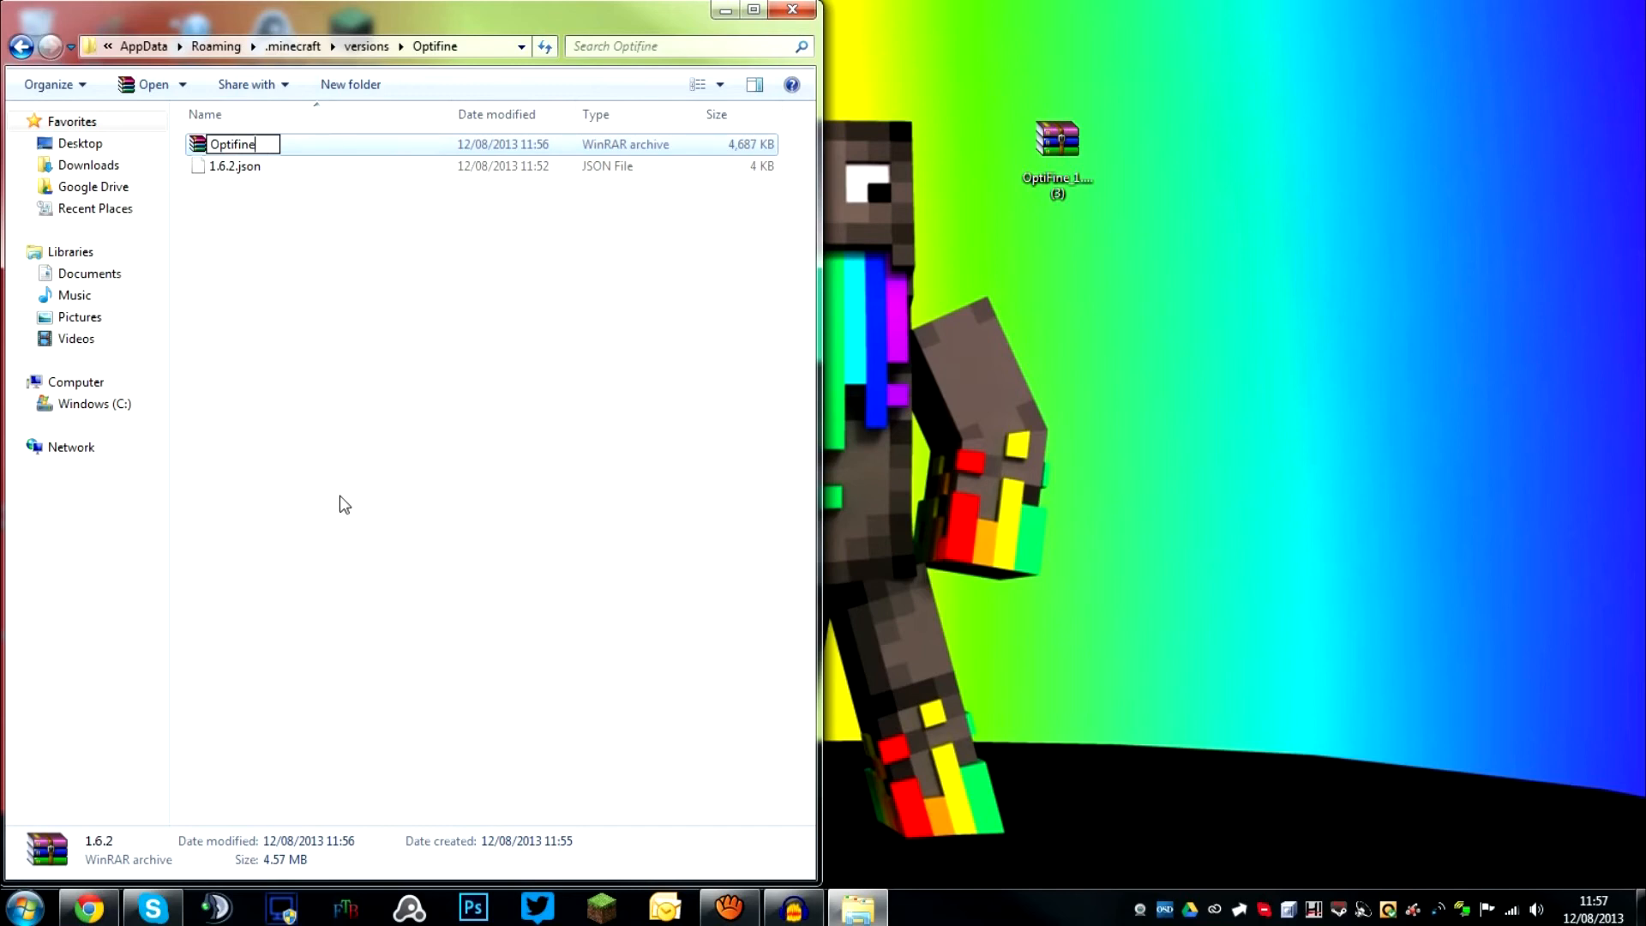
pyautogui.press('Return')
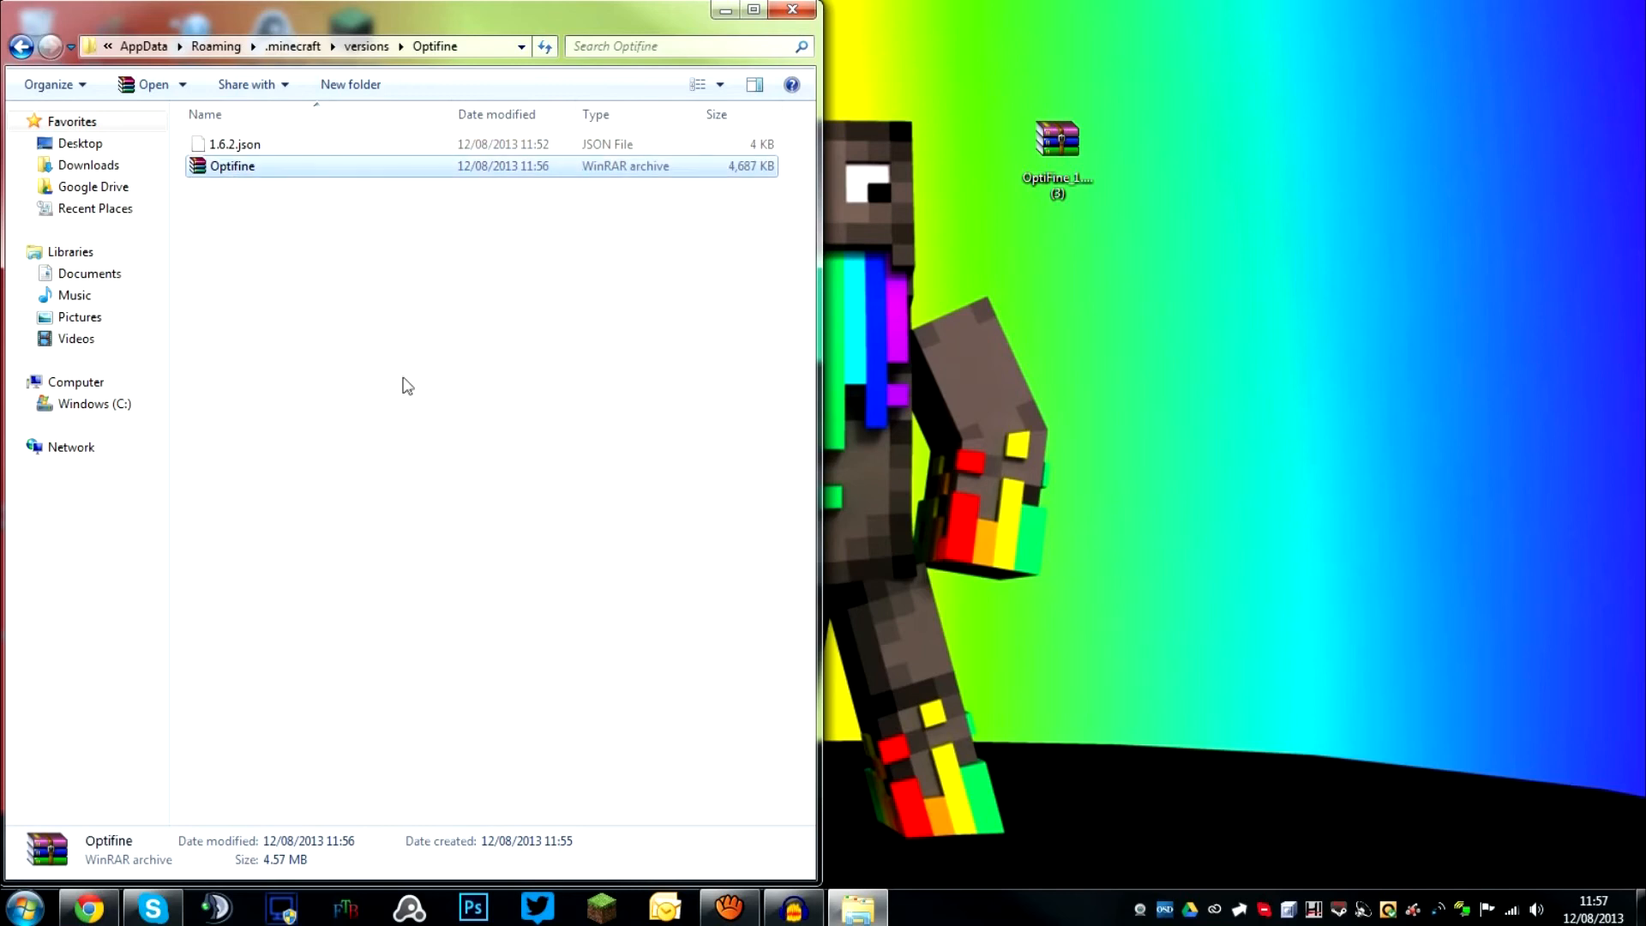
# Rename 1.6.2.json in the Optifine folder to Optifine.json
pyautogui.rightClick(250, 145)
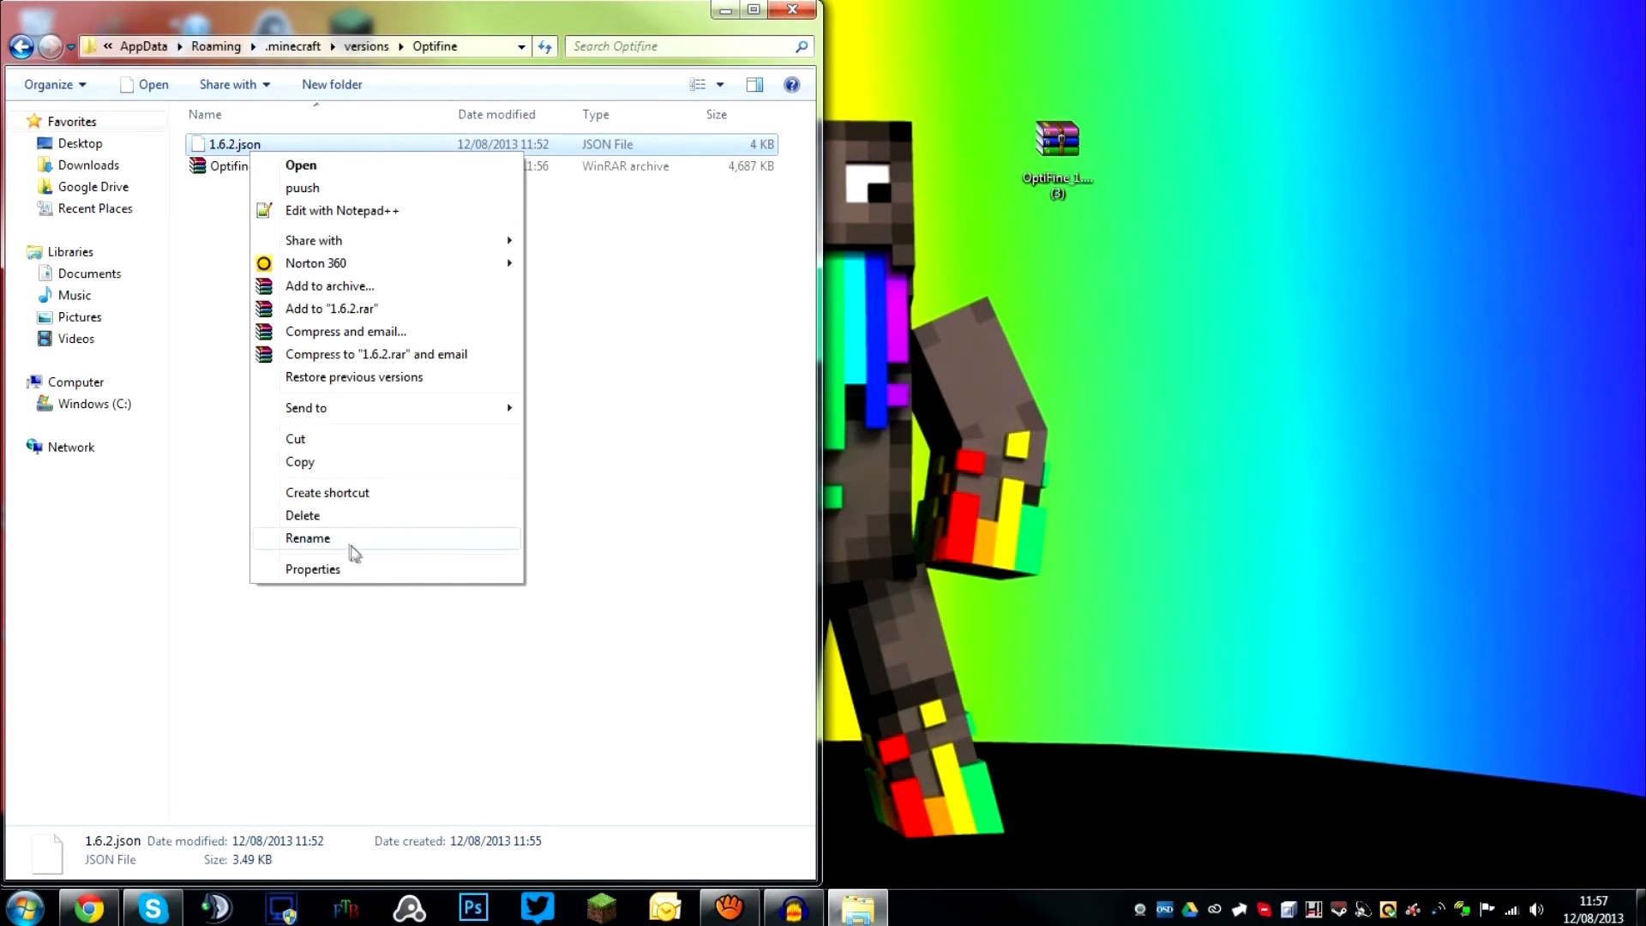
pyautogui.click(350, 544)
pyautogui.write('Optifine')
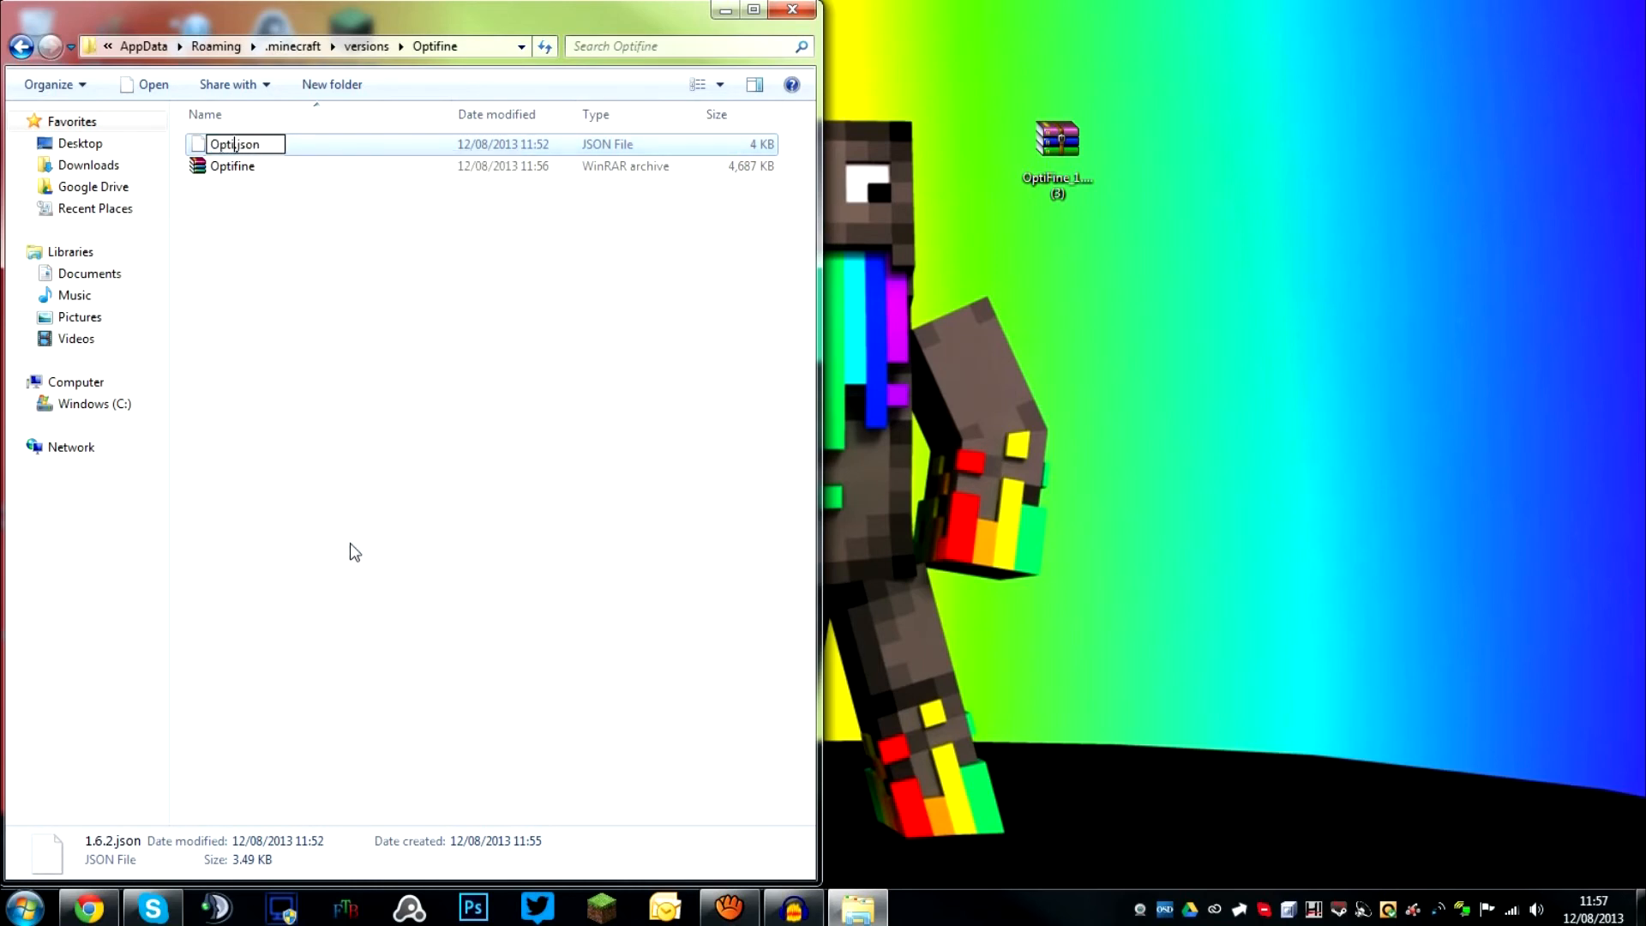
pyautogui.press('Return')
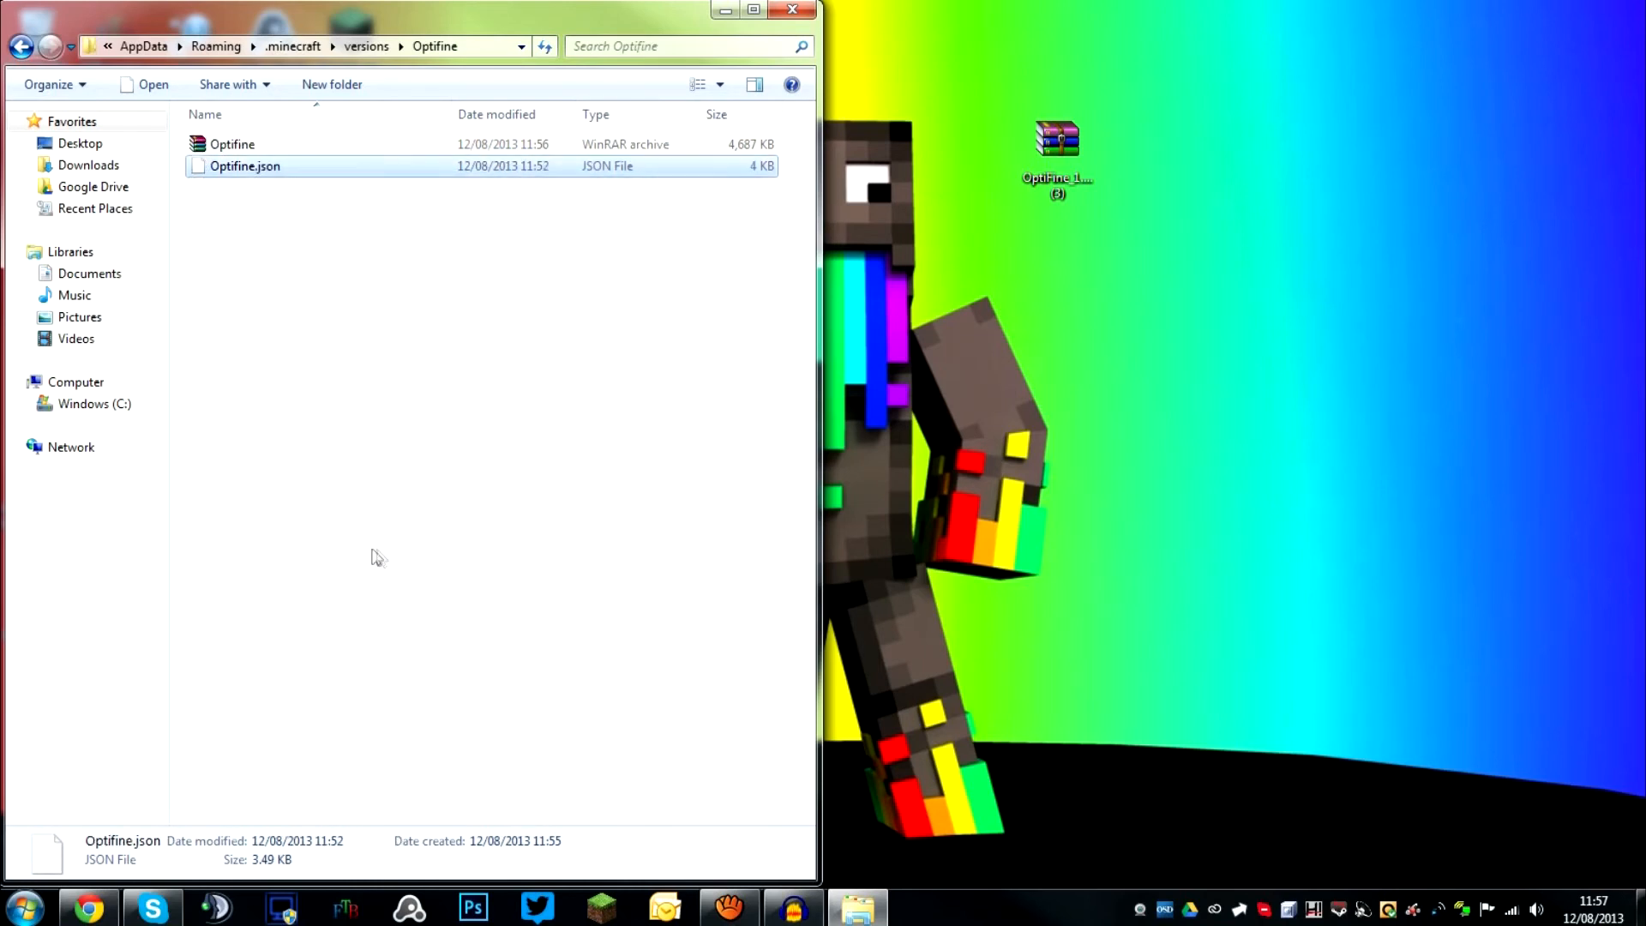
pyautogui.click(379, 557)
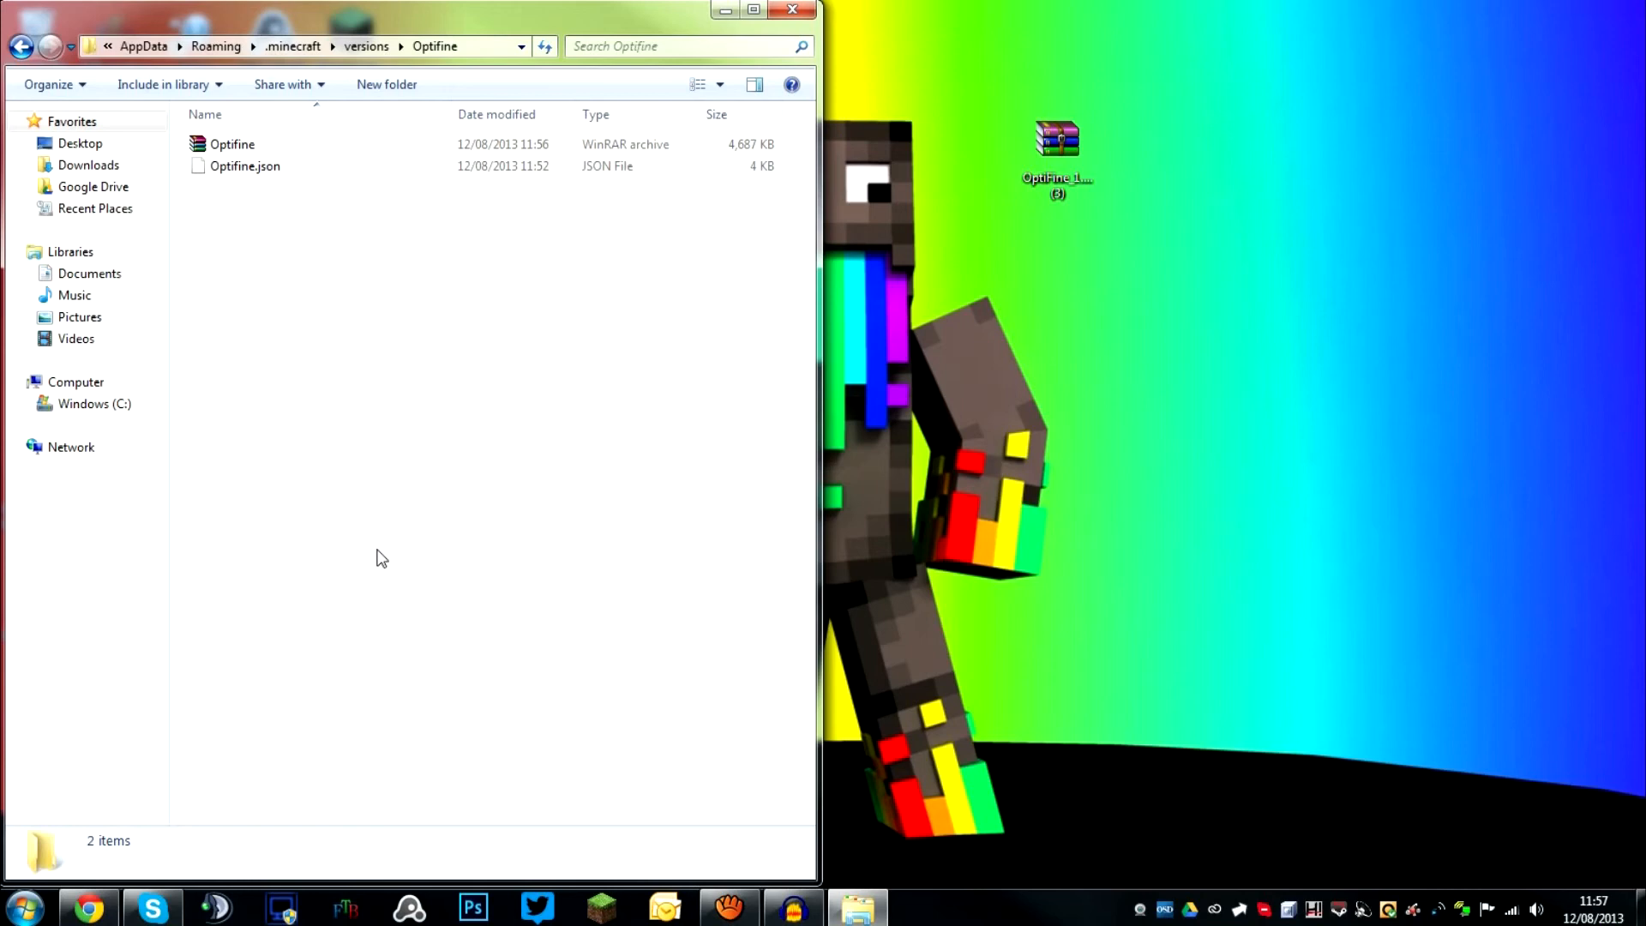
# Edit Optifine.json in Notepad++ so the id on line 2 reads Optifine, save the file and close the editor
pyautogui.rightClick(270, 170)
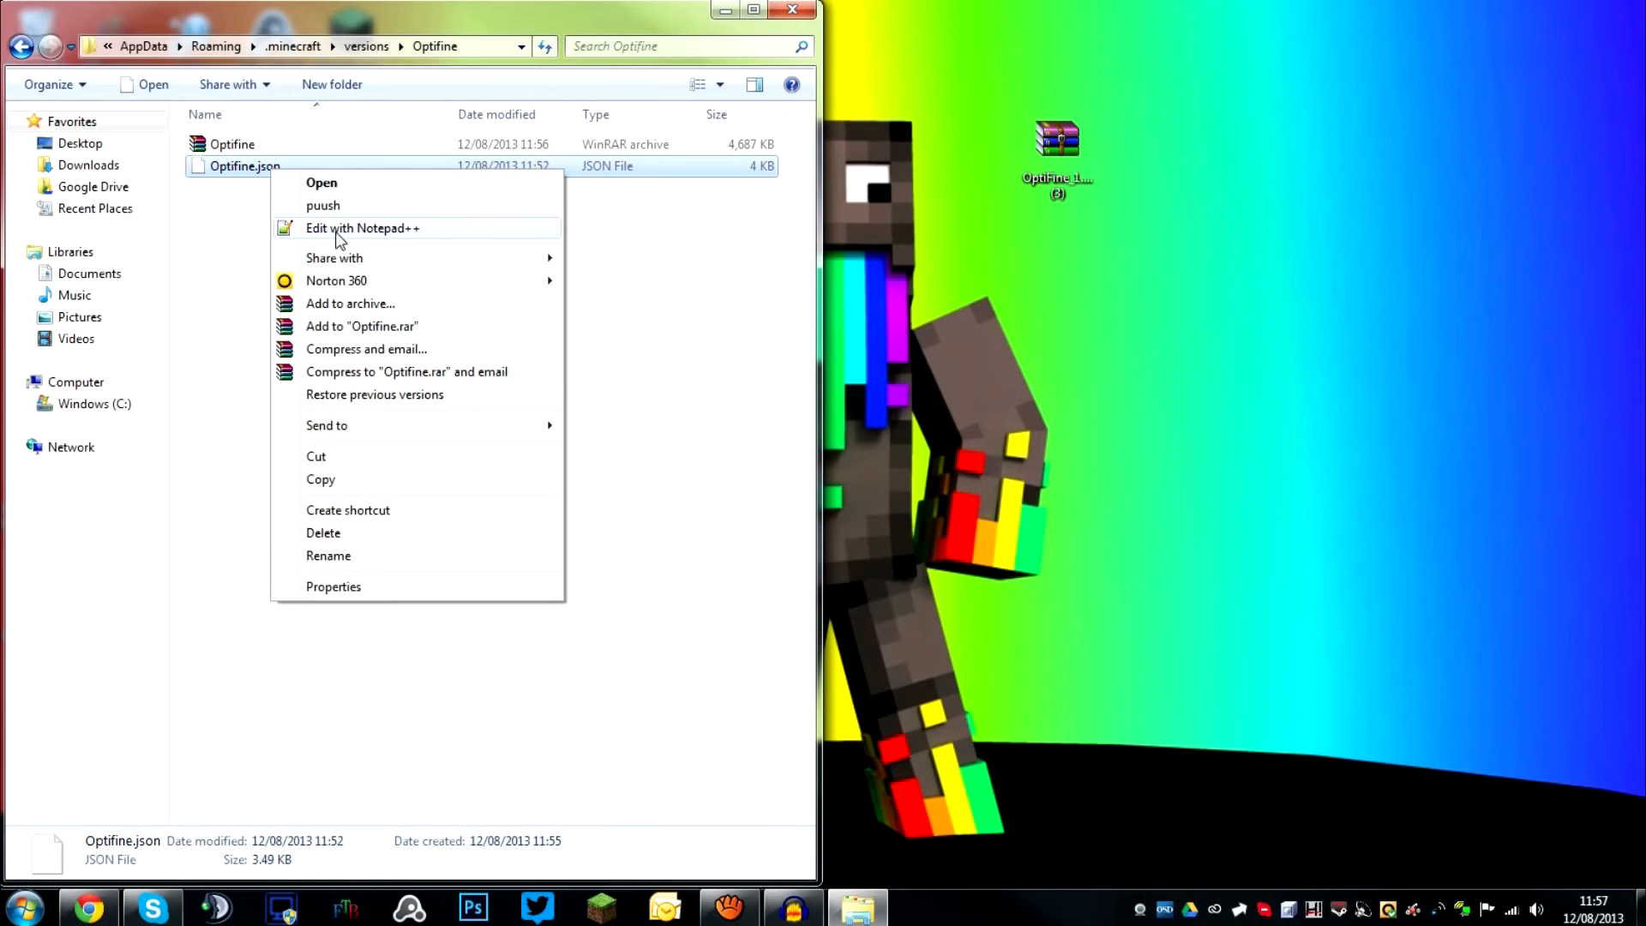
pyautogui.click(429, 232)
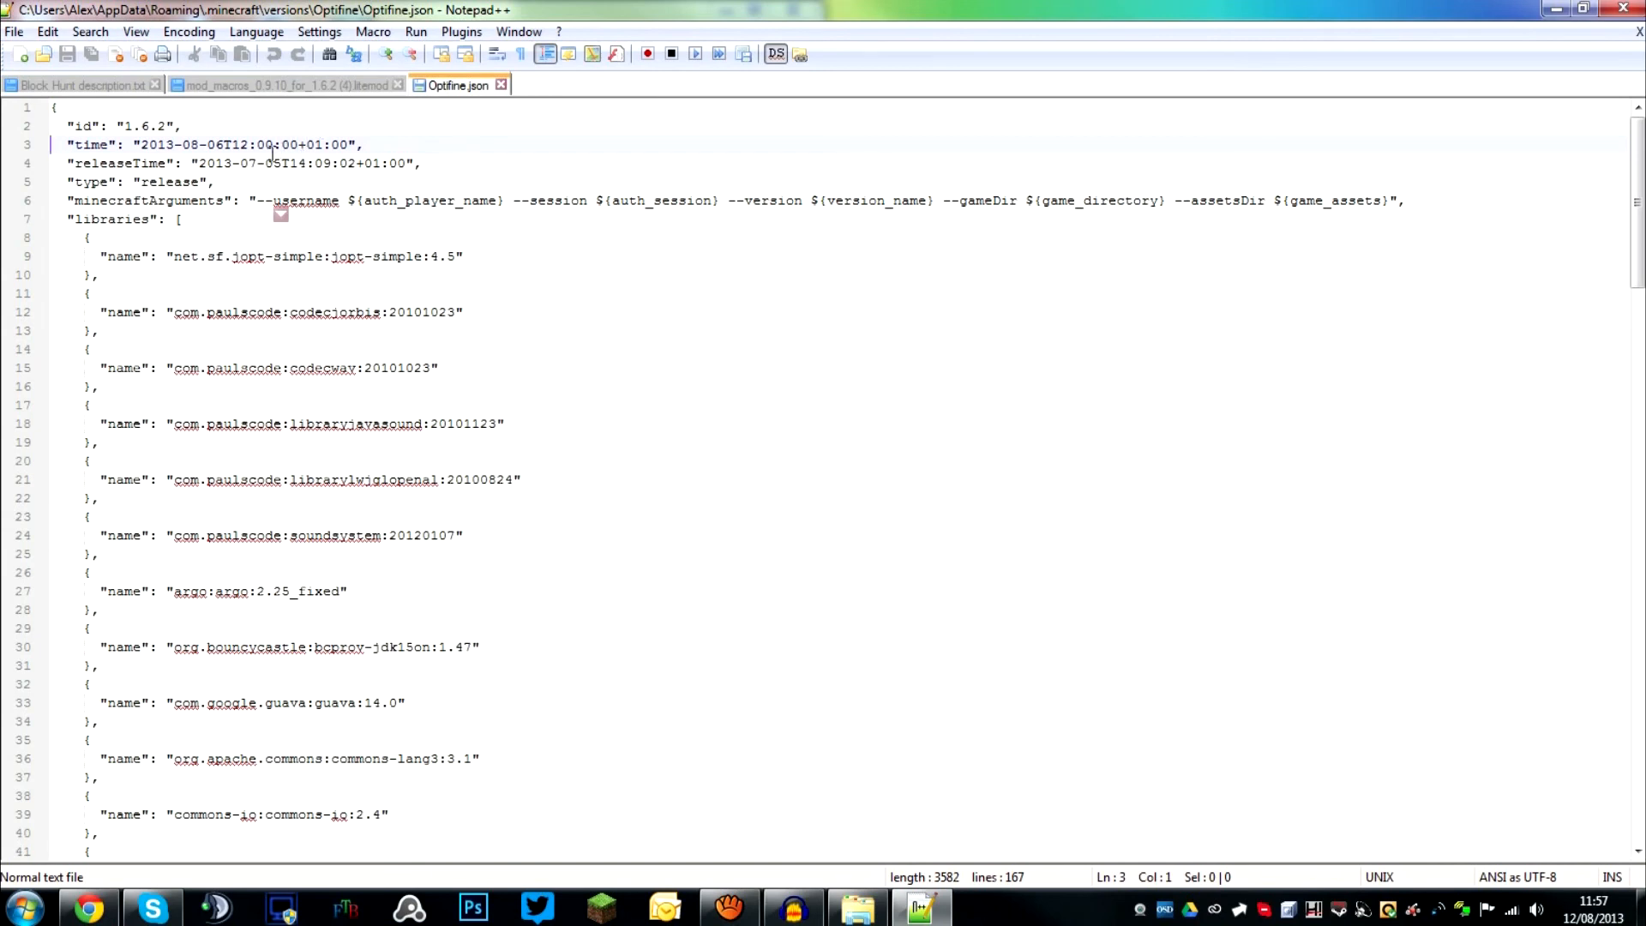
pyautogui.moveTo(125, 127); pyautogui.dragTo(144, 126)
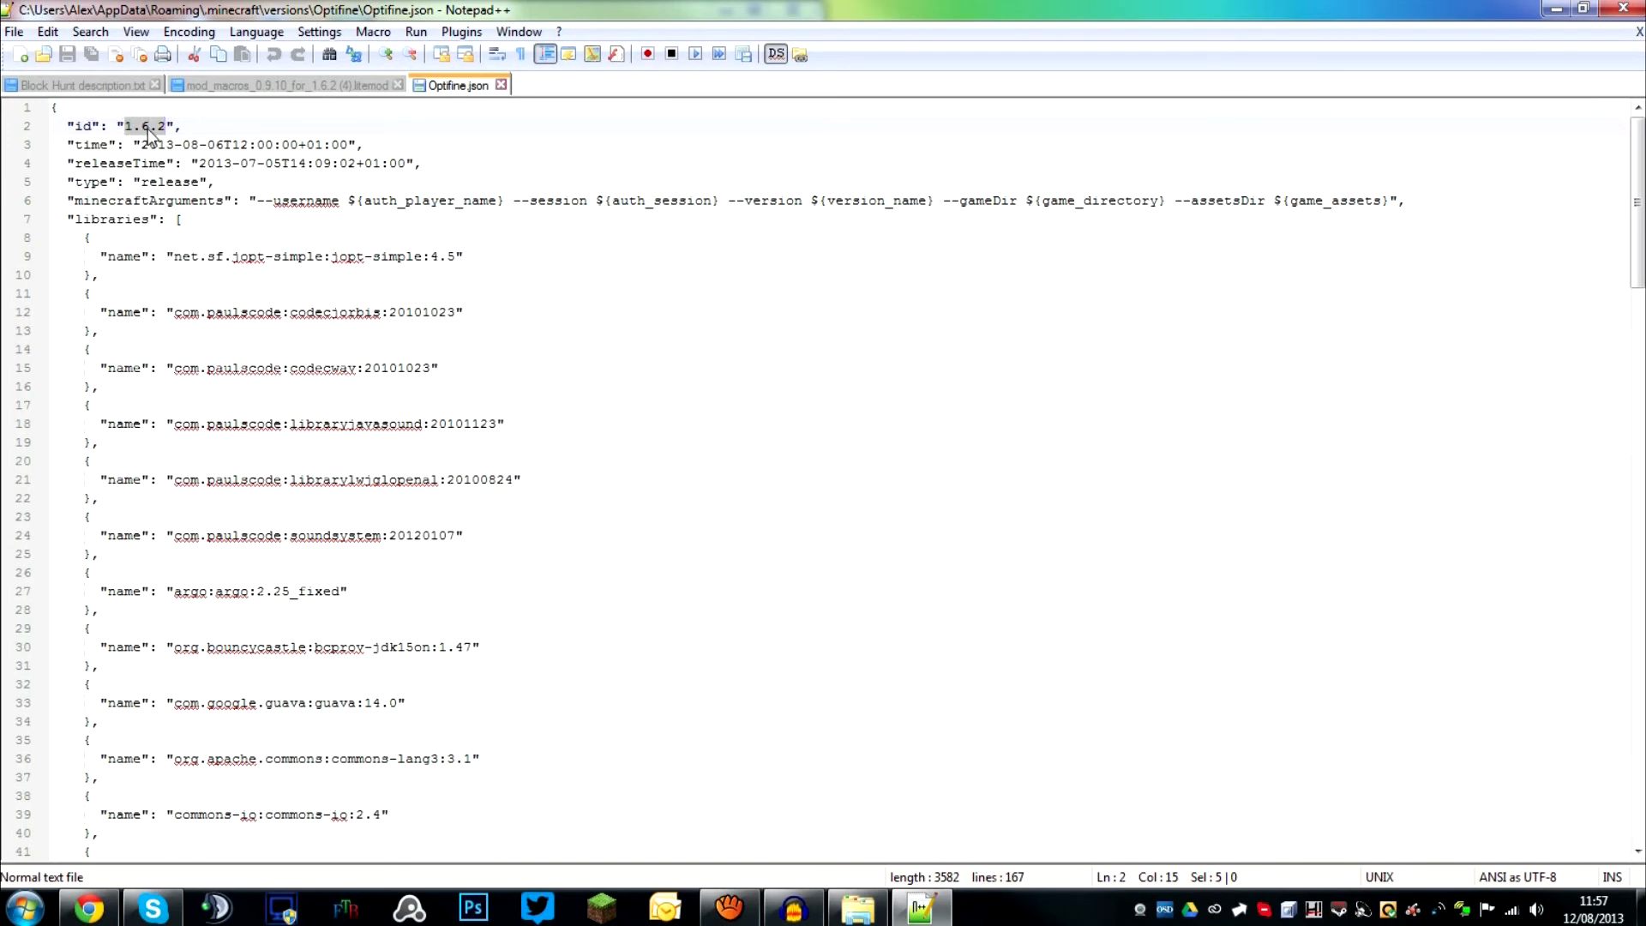
pyautogui.write('Optifine')
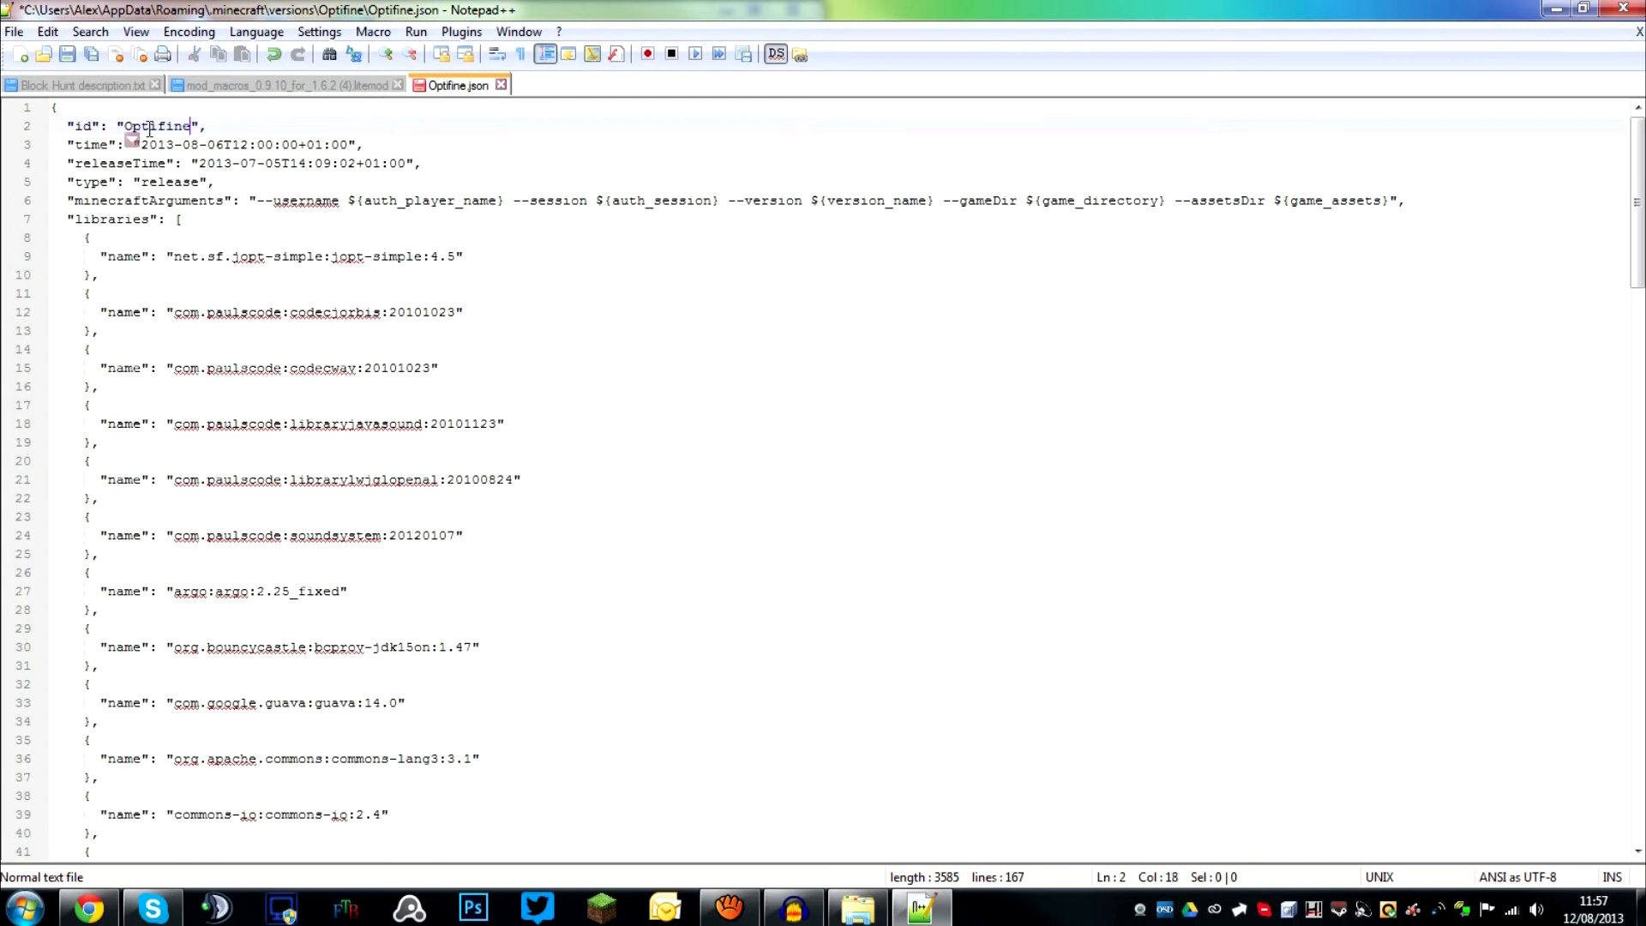
pyautogui.click(67, 54)
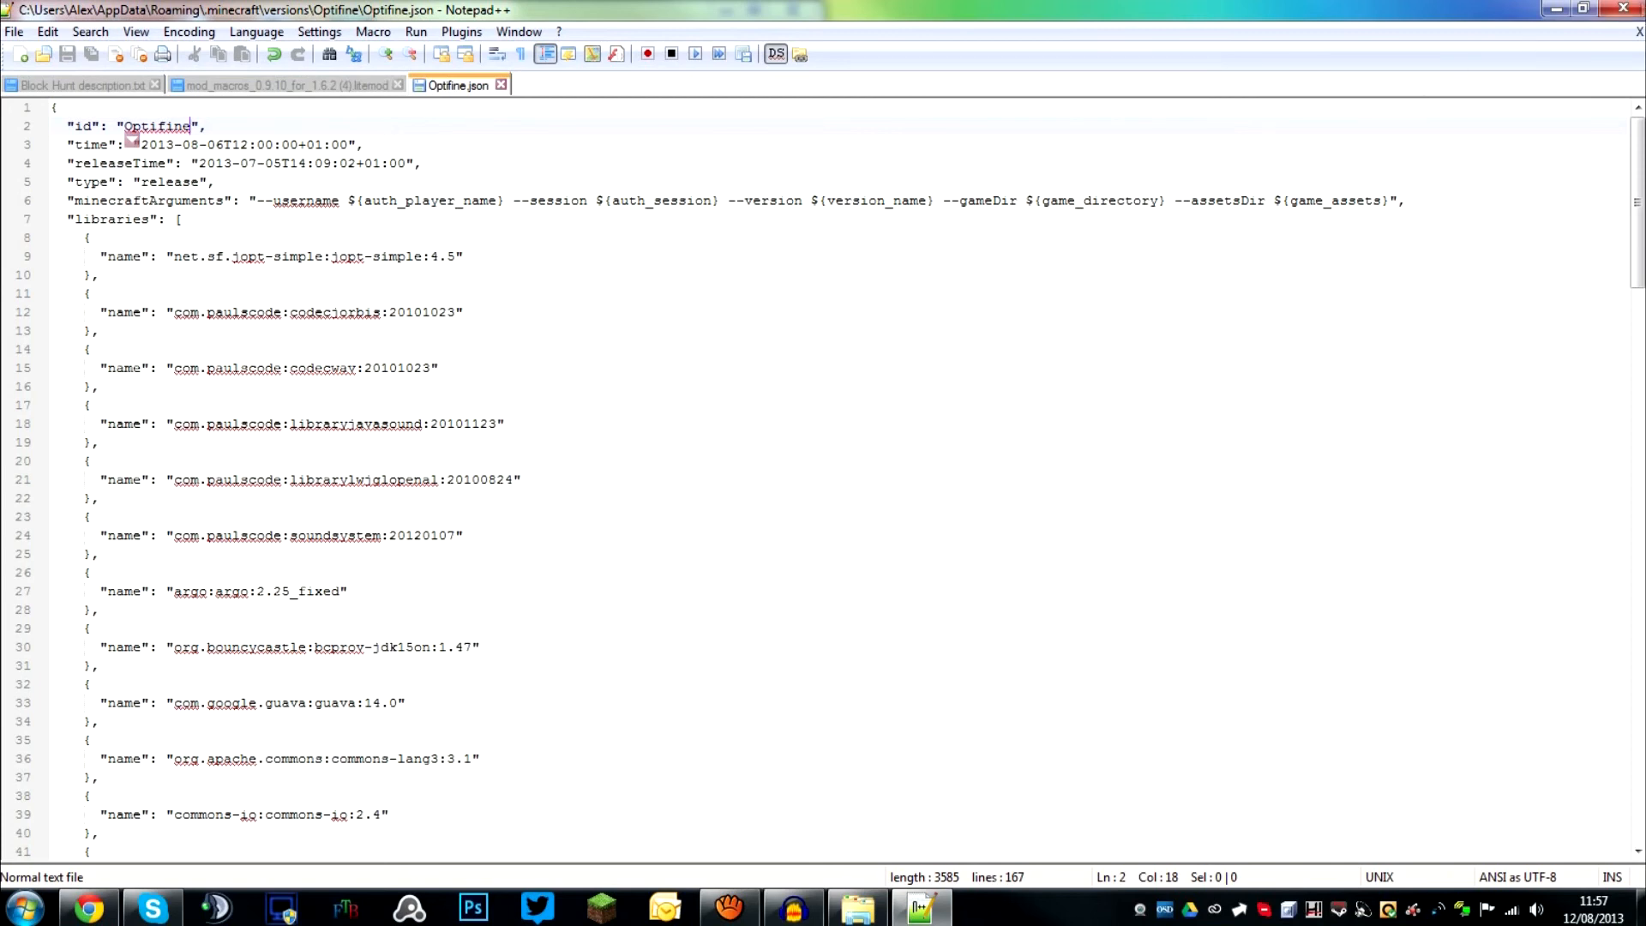
pyautogui.click(1623, 9)
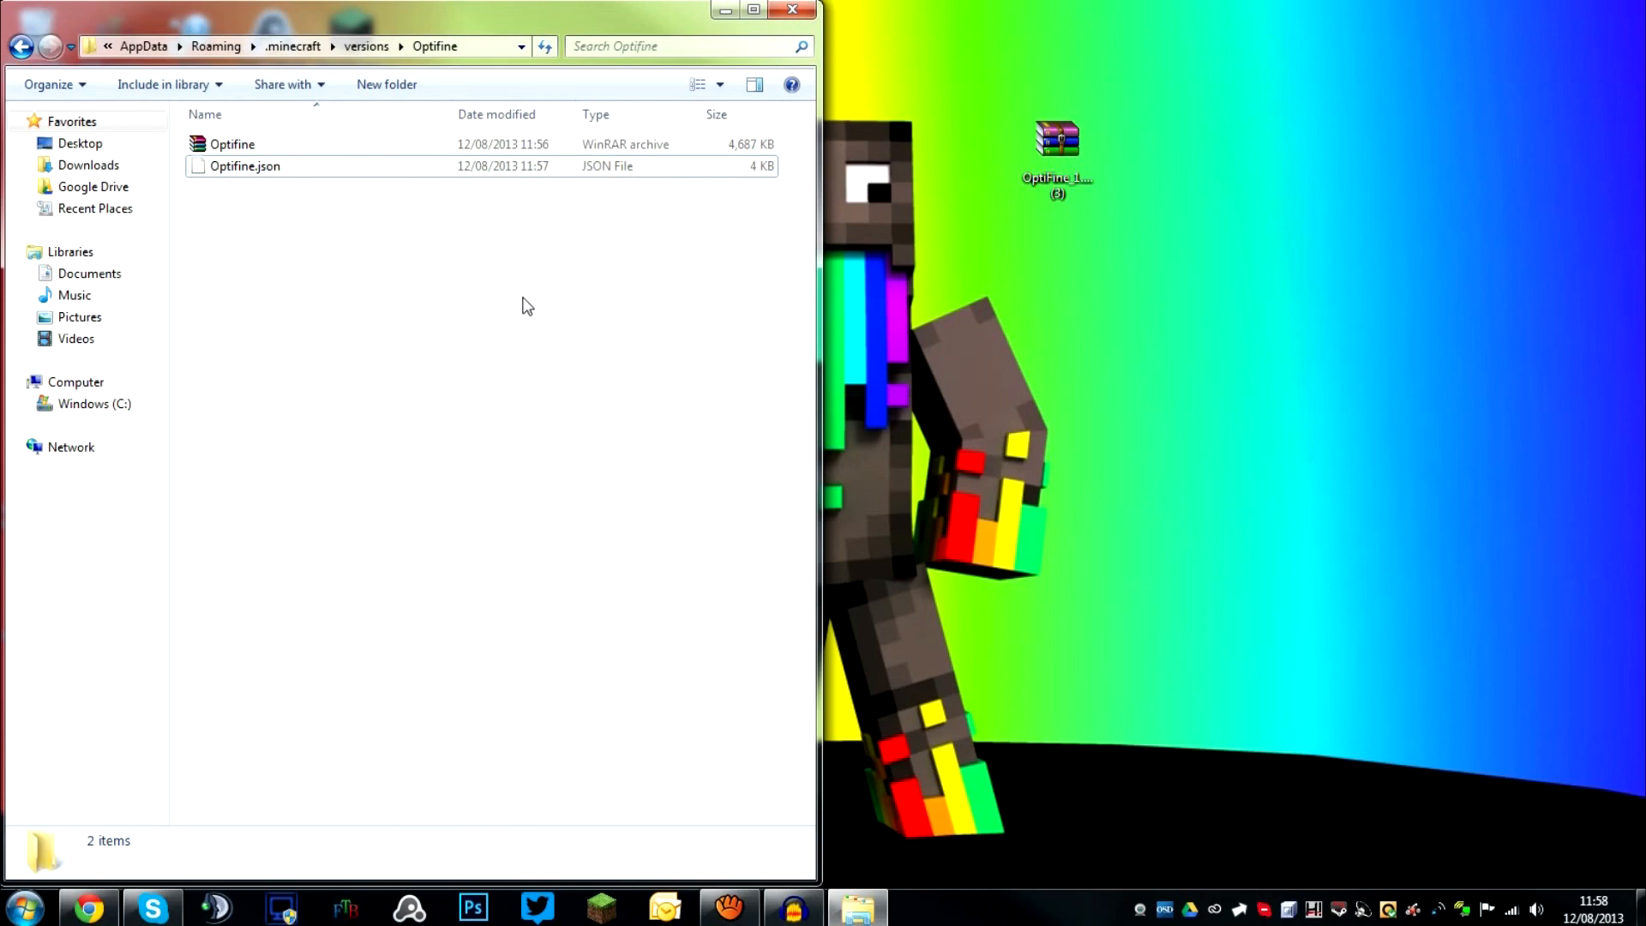
# Close the Optifine folder window and start the Minecraft launcher from the desktop
pyautogui.click(792, 11)
pyautogui.doubleClick(271, 811)
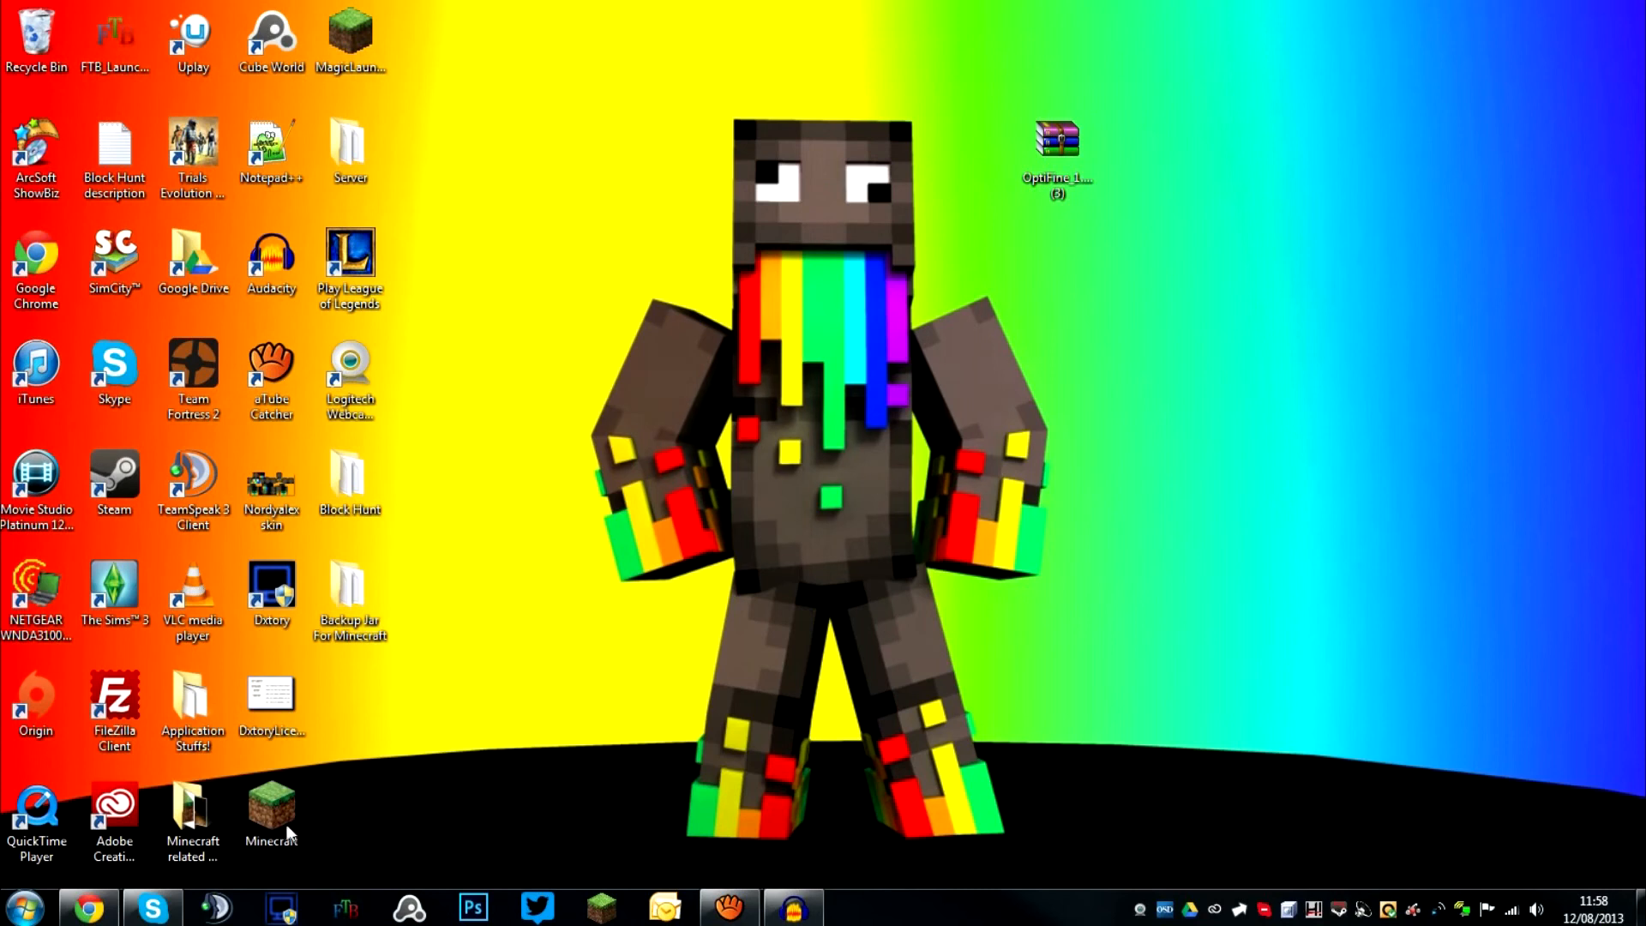
pyautogui.click(878, 471)
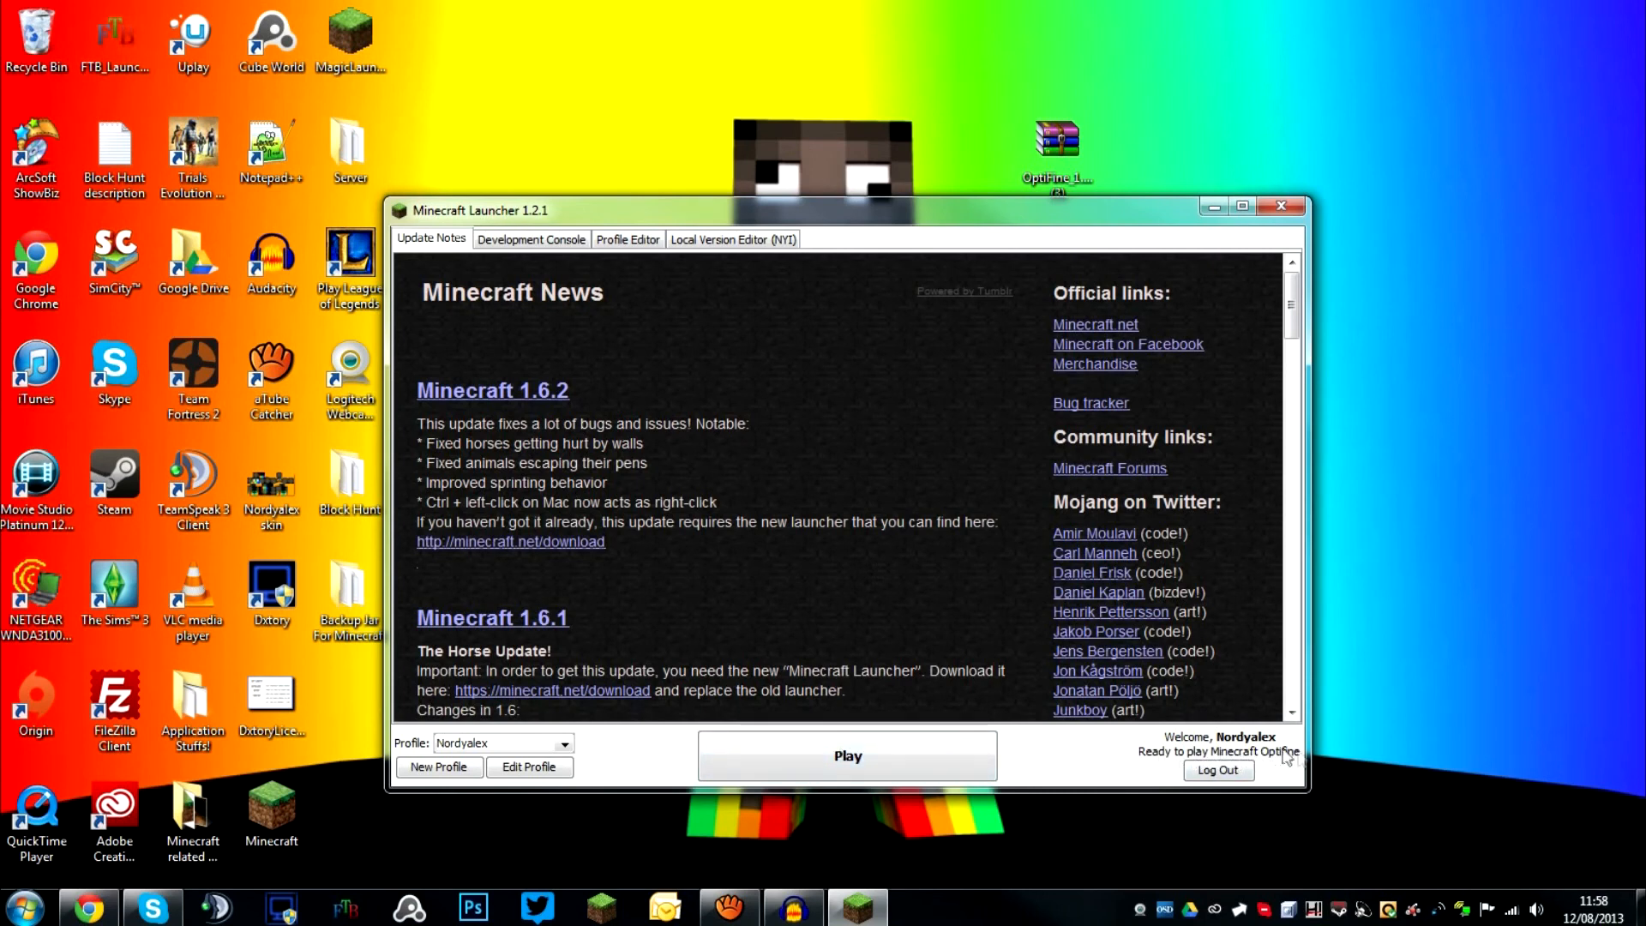
# Edit the current launcher profile to use version release Optifine and save the profile
pyautogui.click(530, 767)
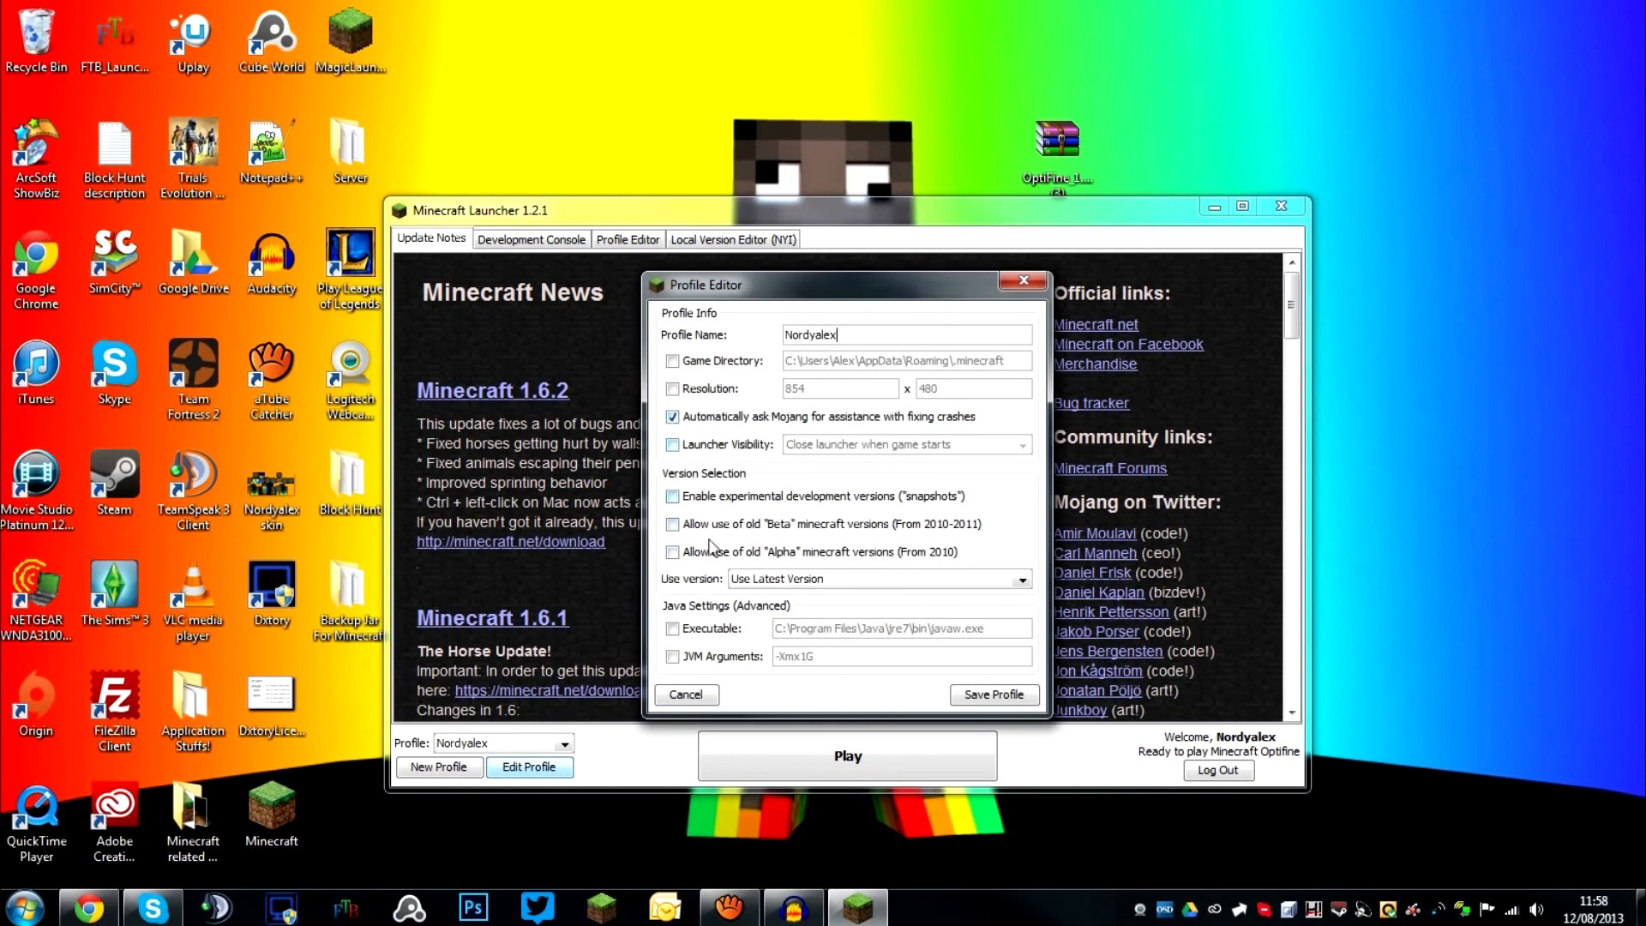
pyautogui.click(776, 582)
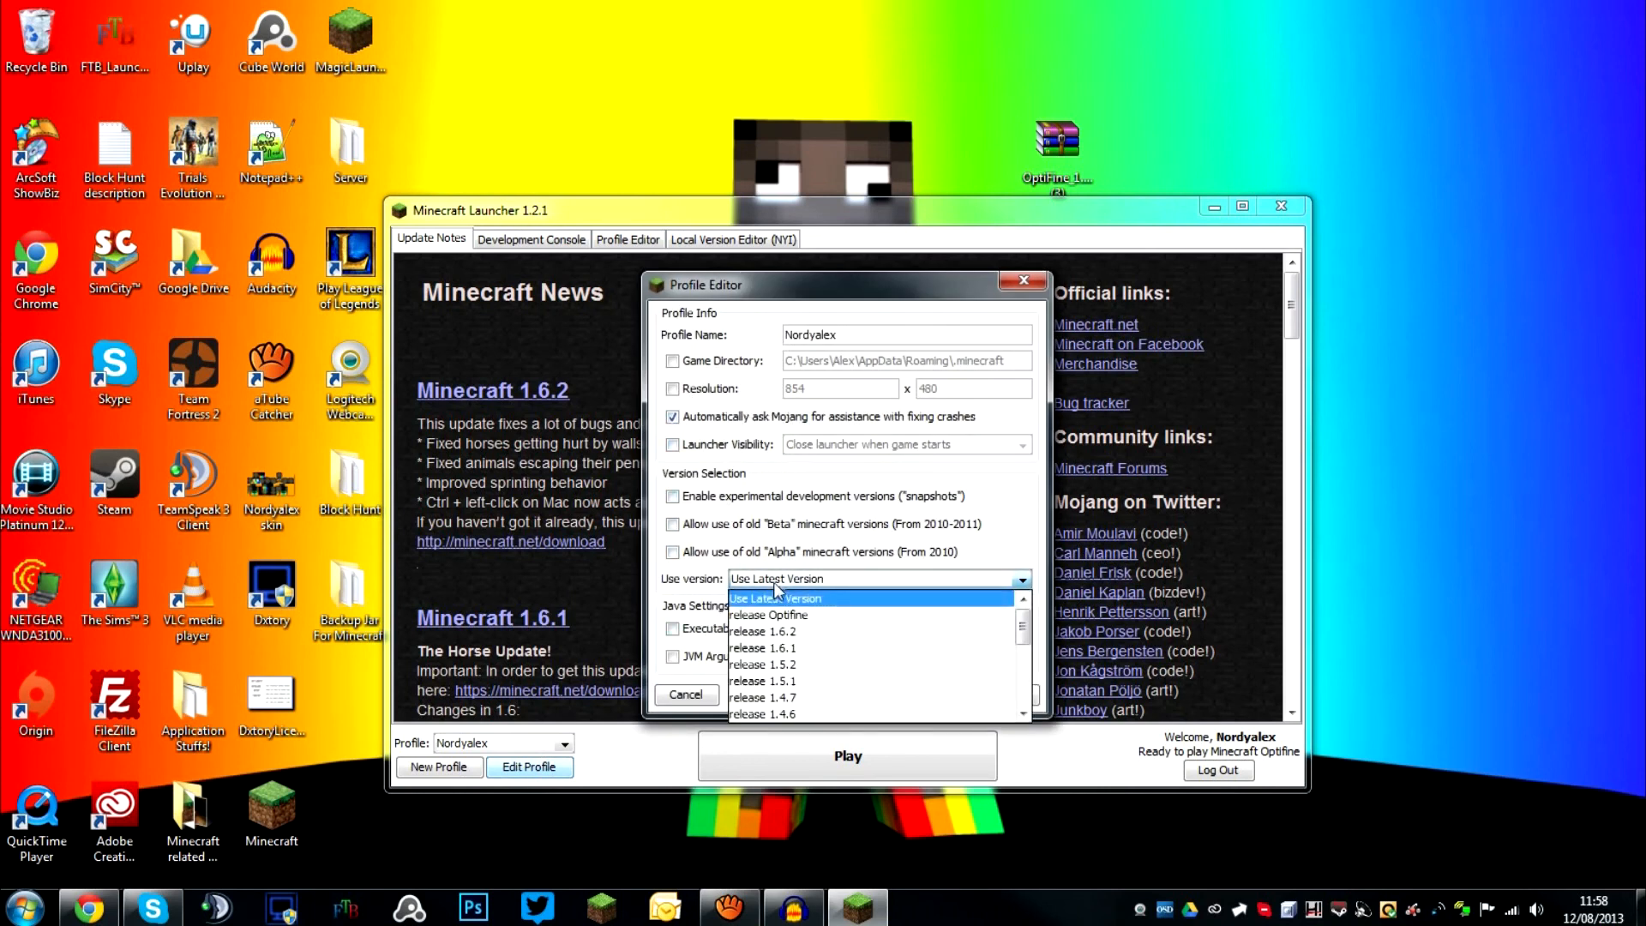
pyautogui.click(807, 615)
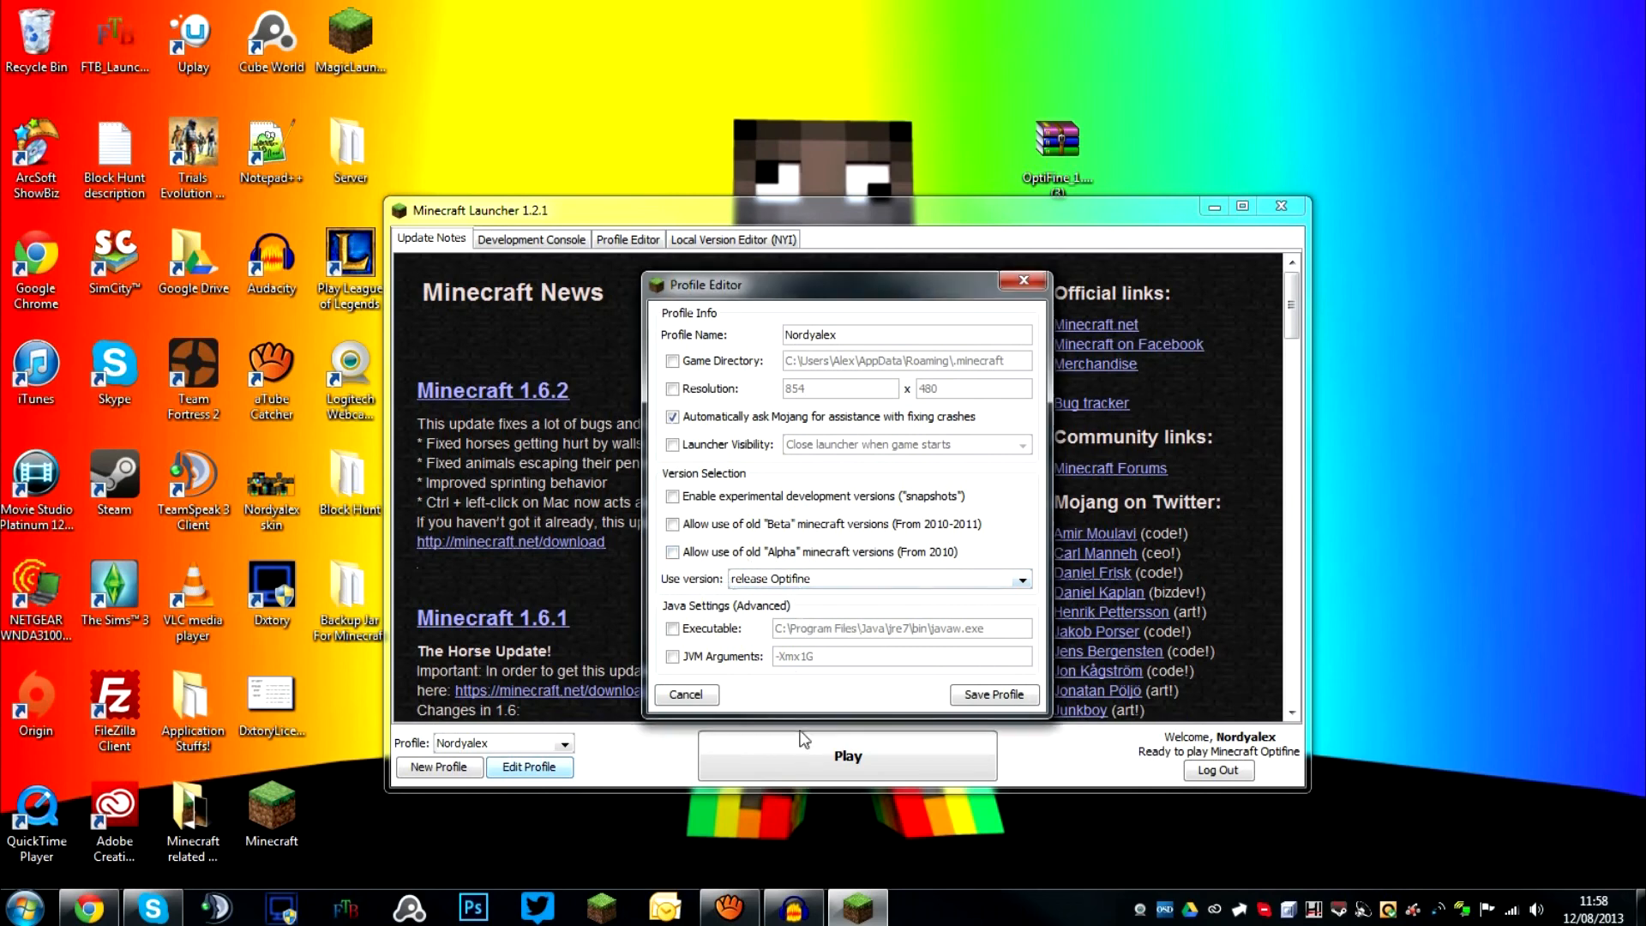
pyautogui.click(995, 693)
# Start Minecraft with the saved profile and open the game's Video Settings
pyautogui.click(823, 751)
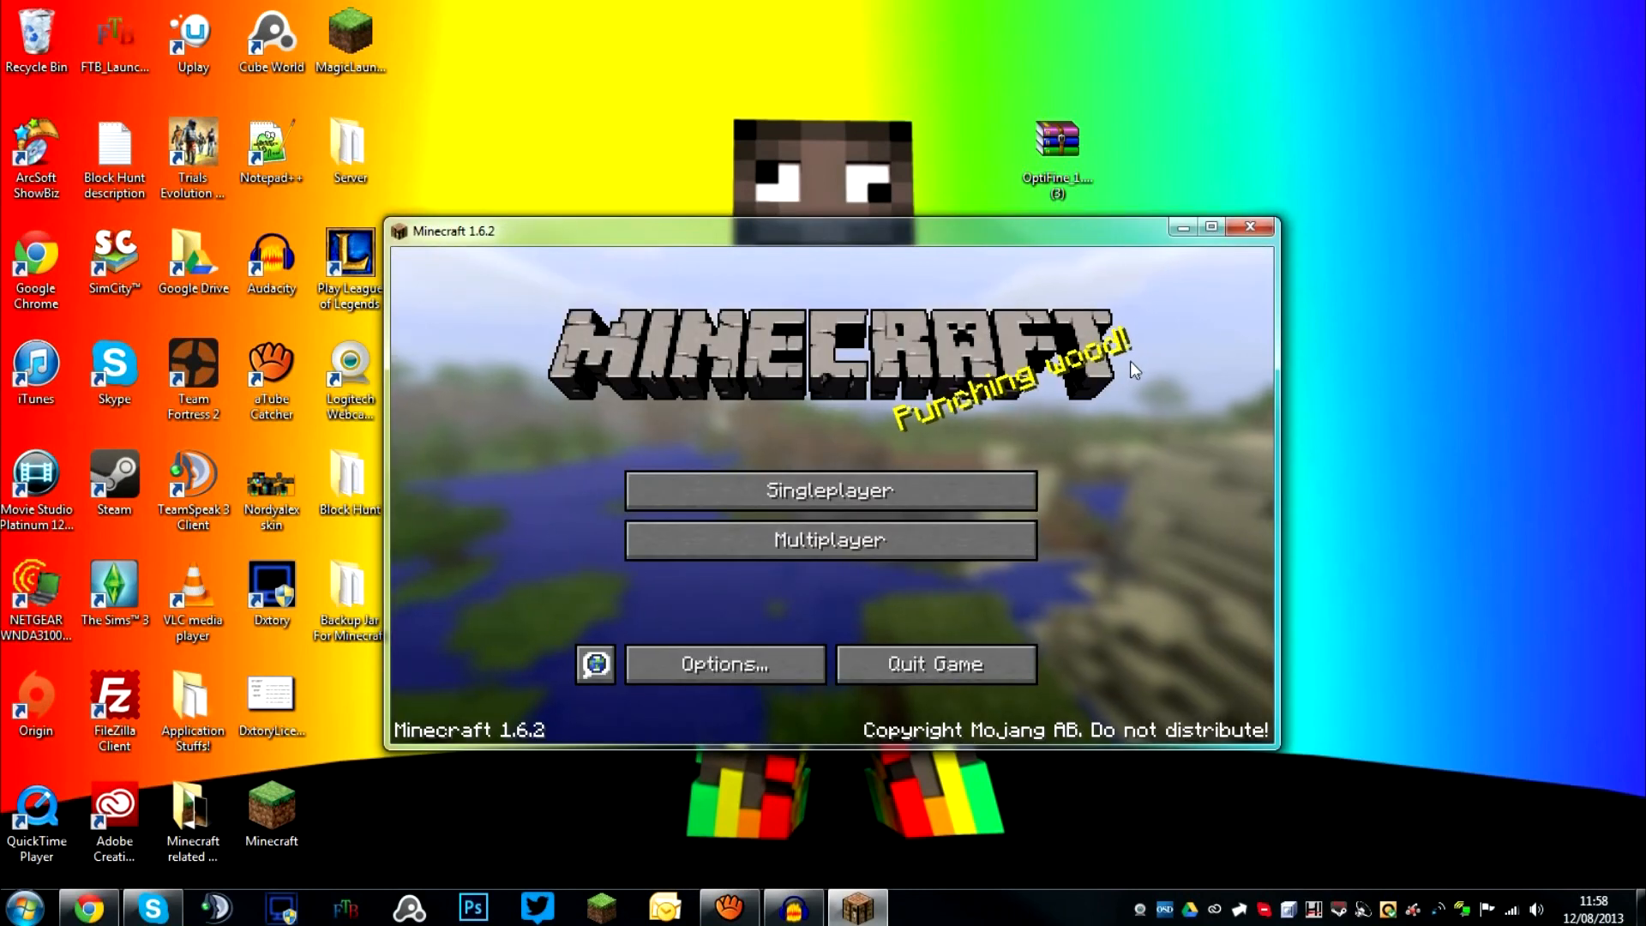
pyautogui.click(756, 667)
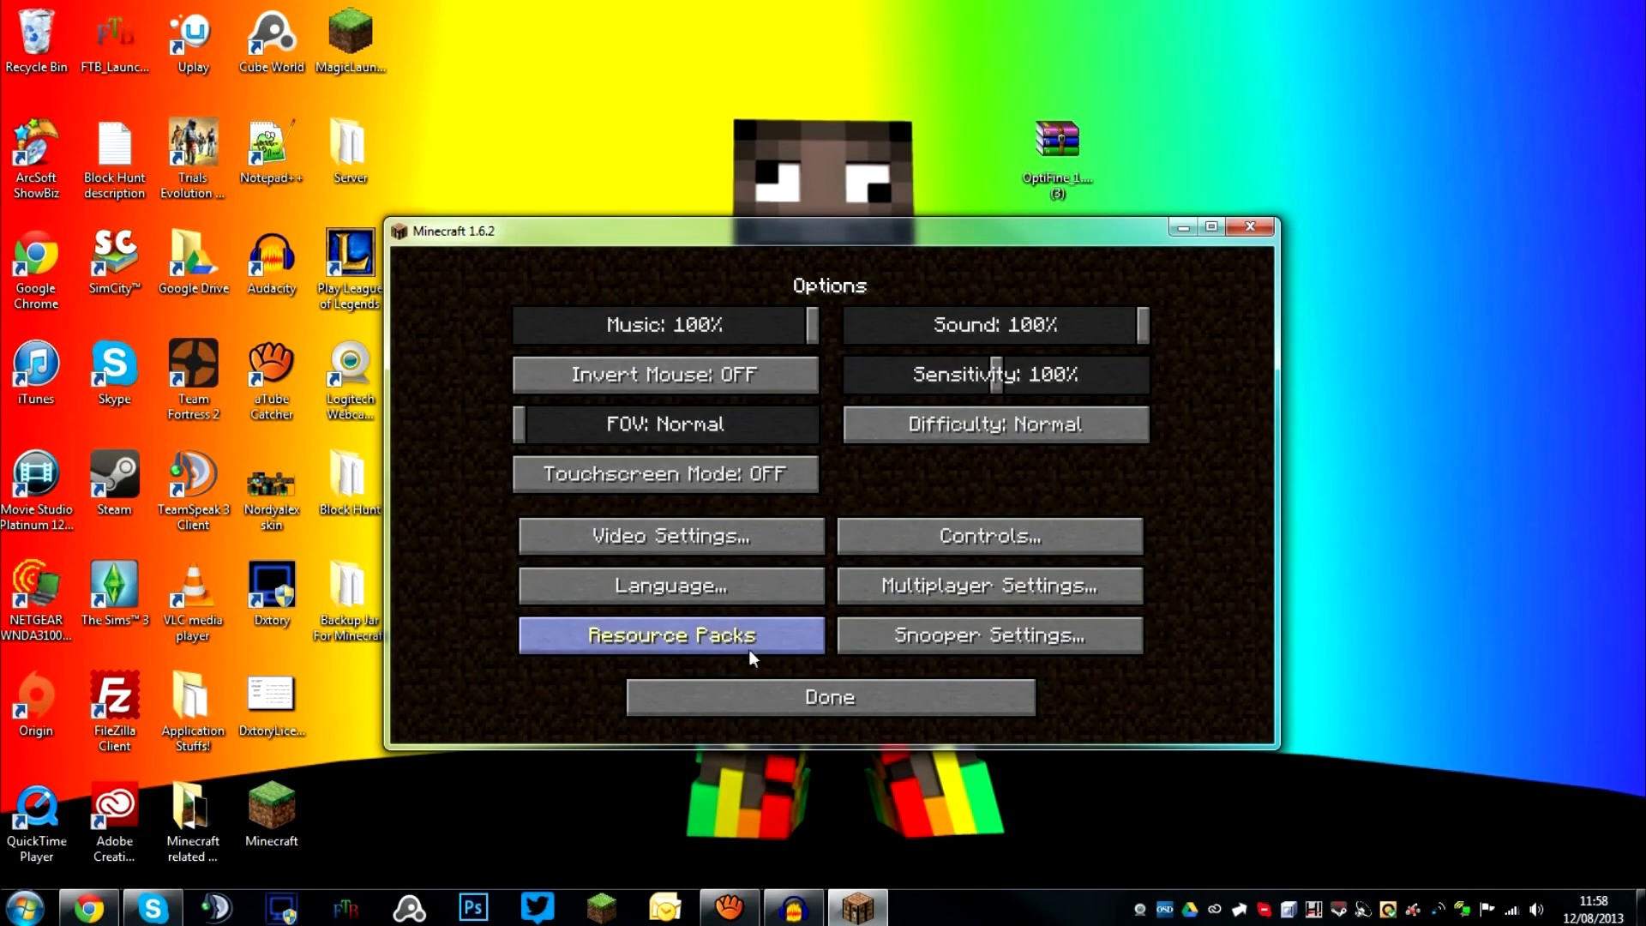
pyautogui.click(728, 539)
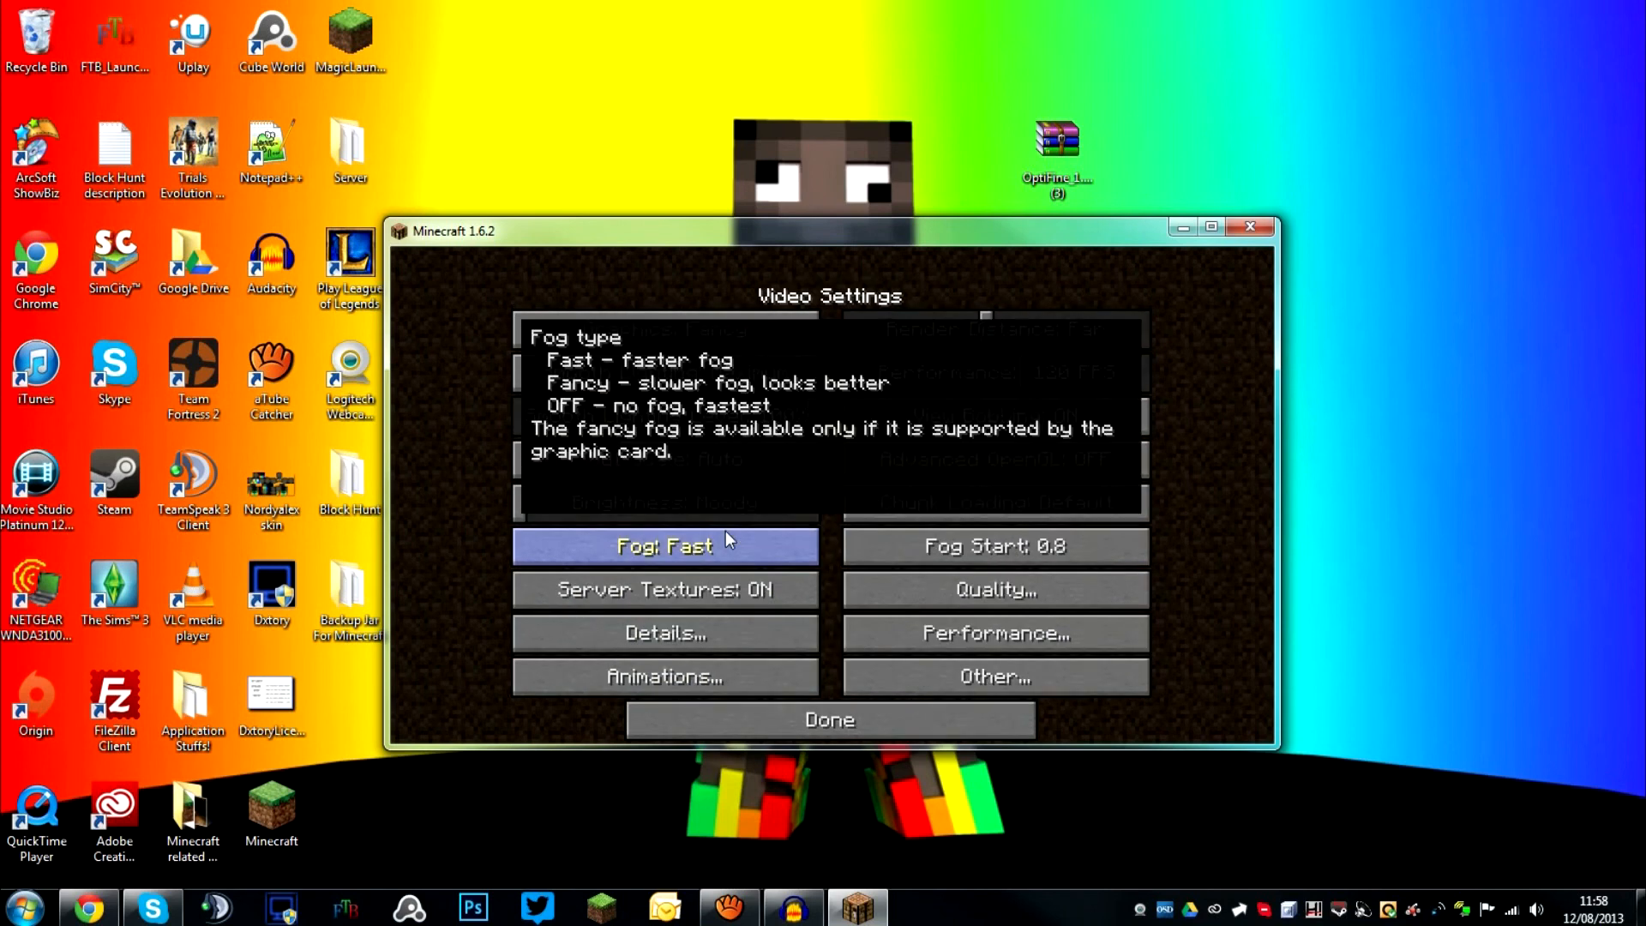